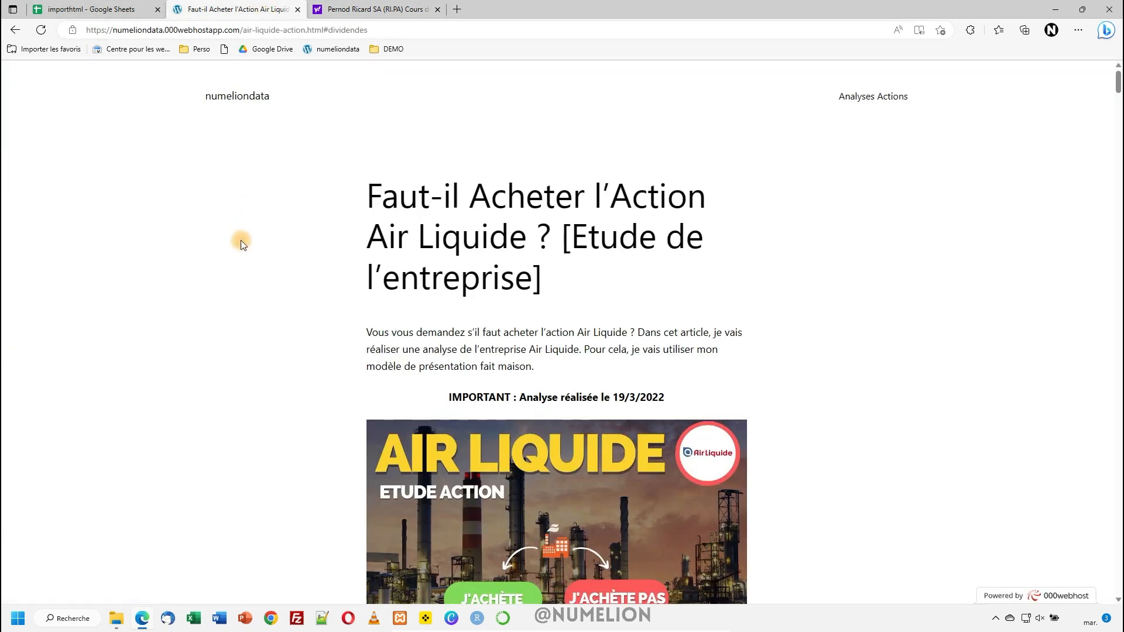
Step: Review the Pernod Ricard key figures on Yahoo Finance and the IMPORTXML formula structure in the spreadsheet
{"action": "left_click", "coordinate": [327, 10]}
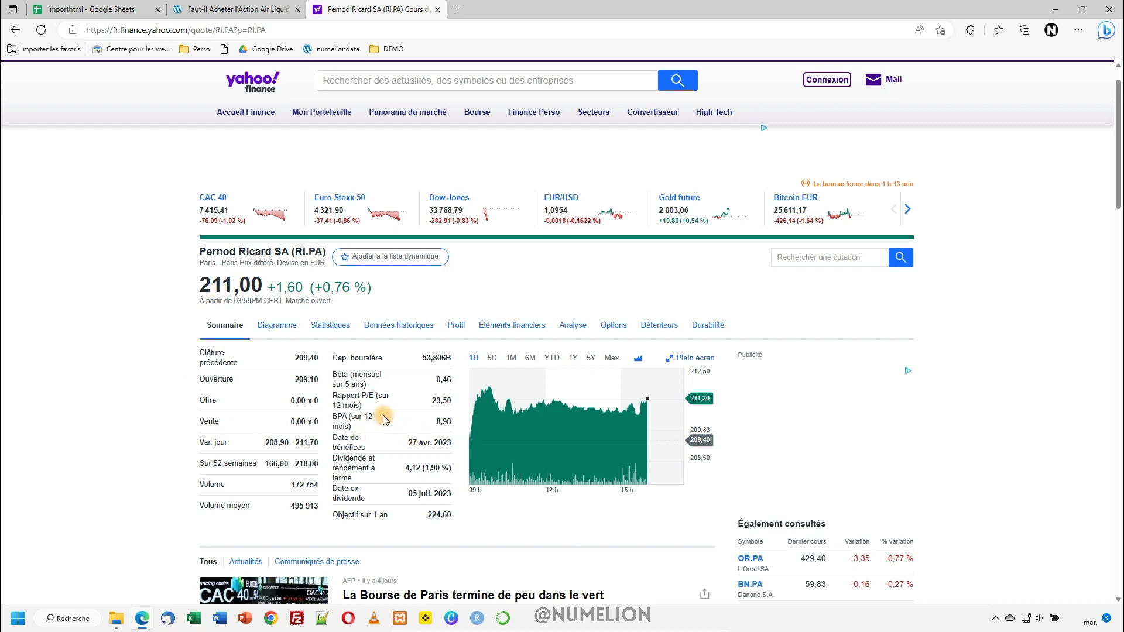
{"action": "left_click", "coordinate": [446, 423]}
{"action": "left_click_drag", "start_coordinate": [446, 422], "coordinate": [437, 423]}
{"action": "left_click", "coordinate": [449, 423]}
{"action": "left_click", "coordinate": [440, 423]}
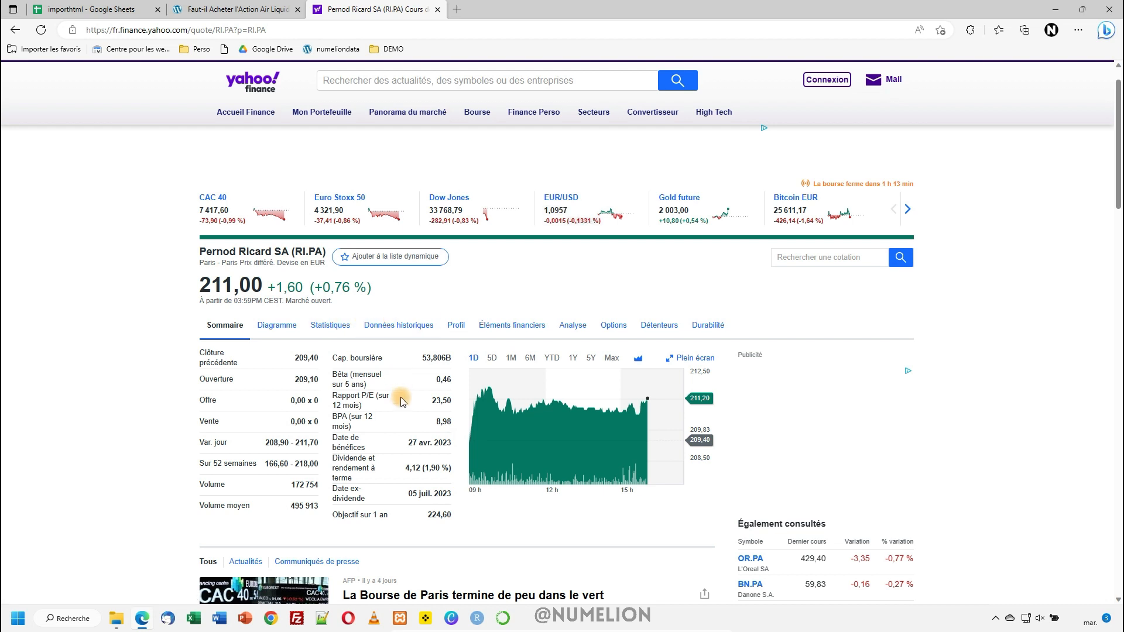
{"action": "left_click", "coordinate": [123, 10]}
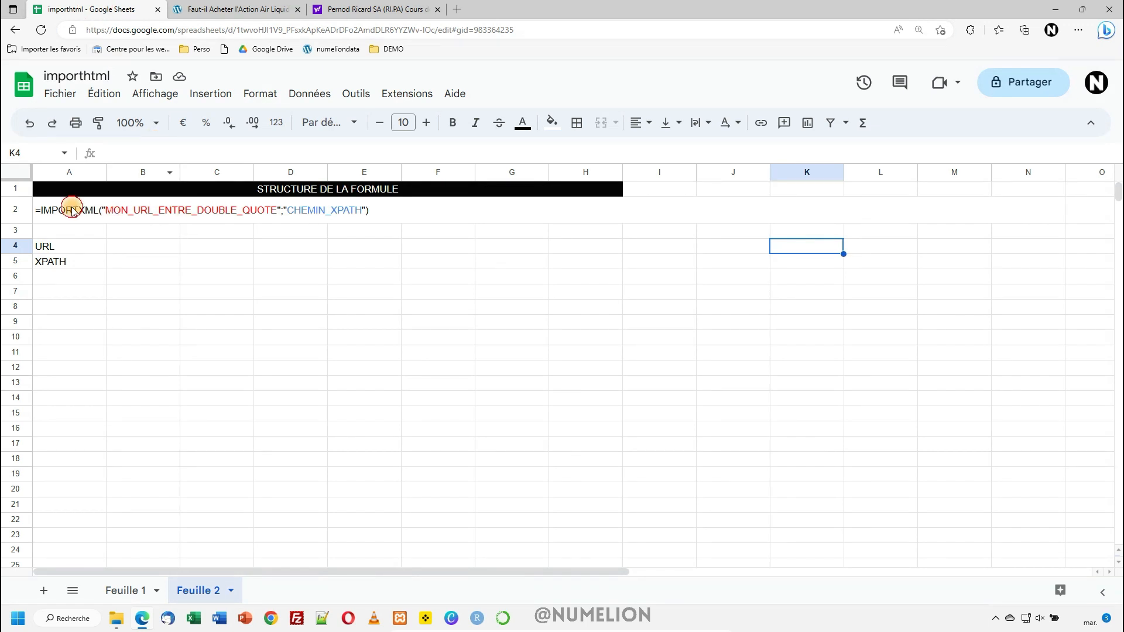
{"action": "left_click", "coordinate": [43, 200]}
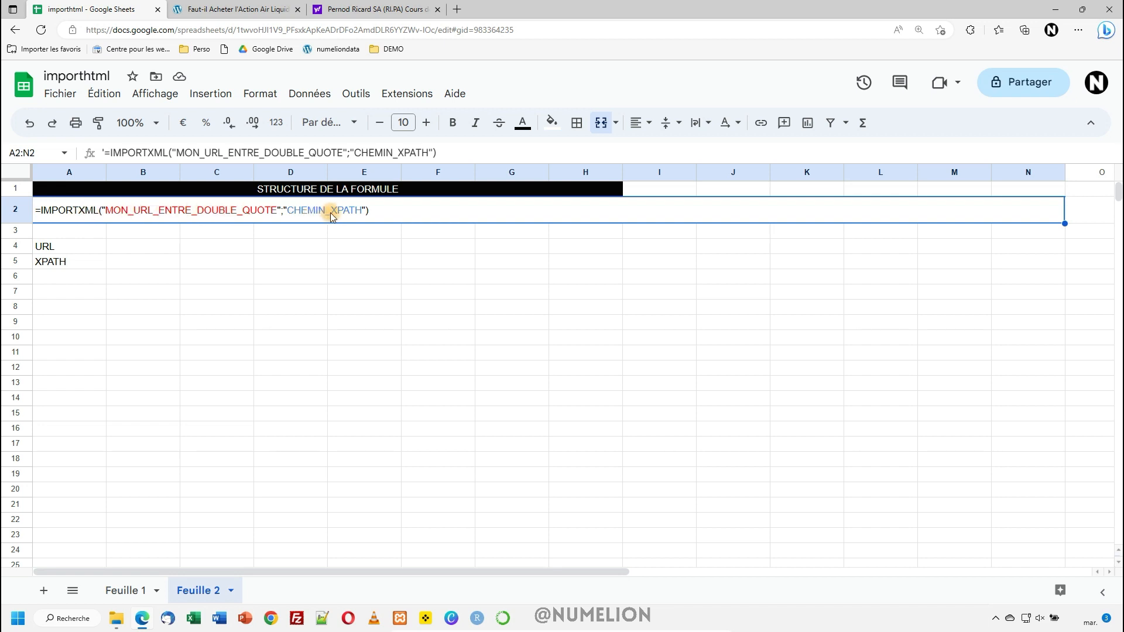
Step: Copy the Air Liquide article's web address into cell B4, next to the URL label
{"action": "left_click", "coordinate": [226, 10]}
{"action": "right_click", "coordinate": [201, 30]}
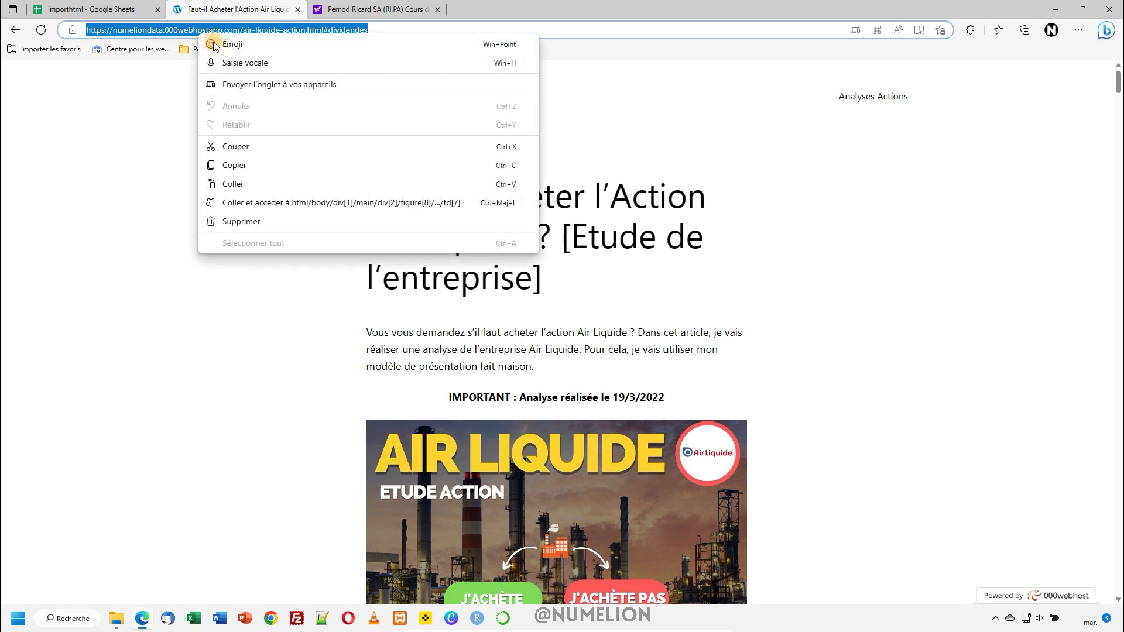
{"action": "left_click", "coordinate": [238, 170]}
{"action": "left_click", "coordinate": [108, 10]}
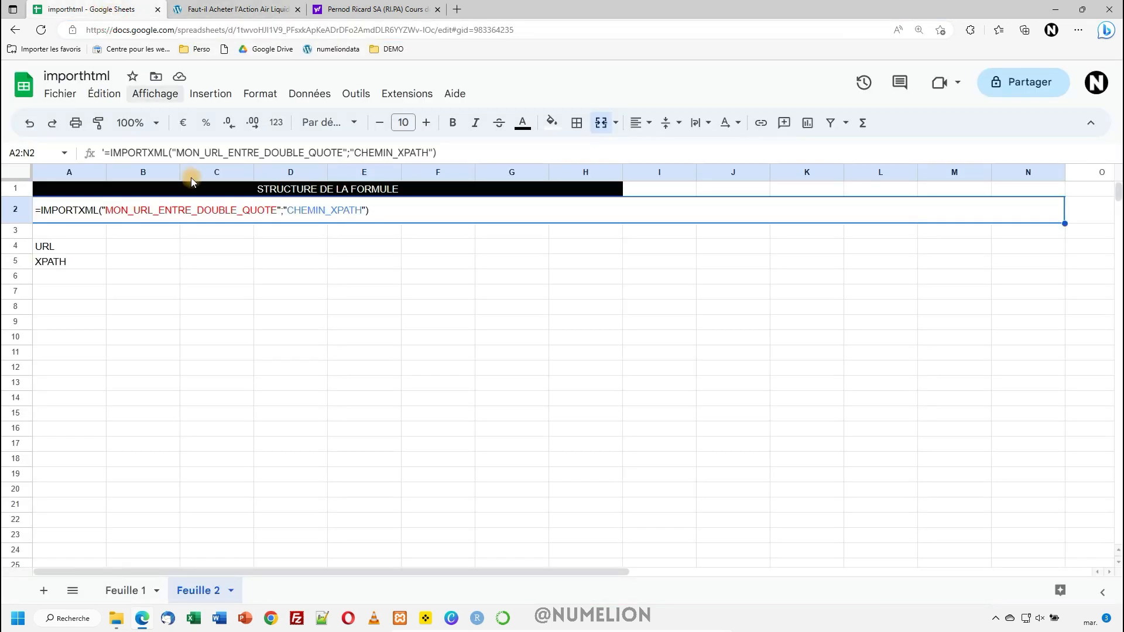
{"action": "left_click", "coordinate": [117, 247]}
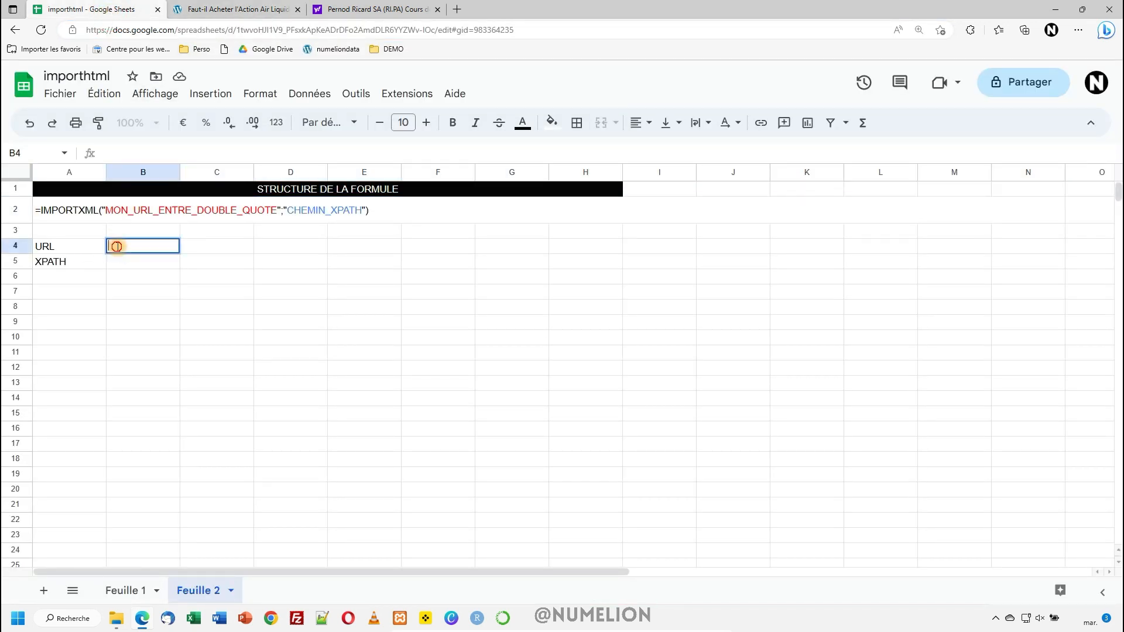
{"action": "type", "text": "https://numeliondata.000webhostapp.com/air-liquide-action.html#dividendes"}
{"action": "left_click", "coordinate": [68, 250]}
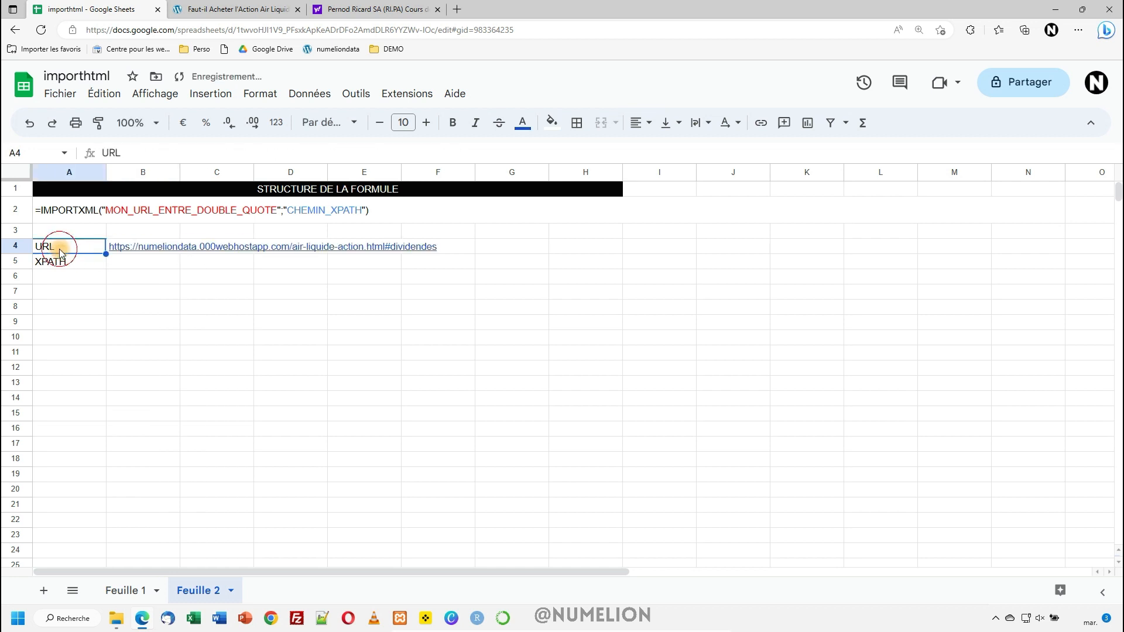
{"action": "mouse_move", "coordinate": [132, 247]}
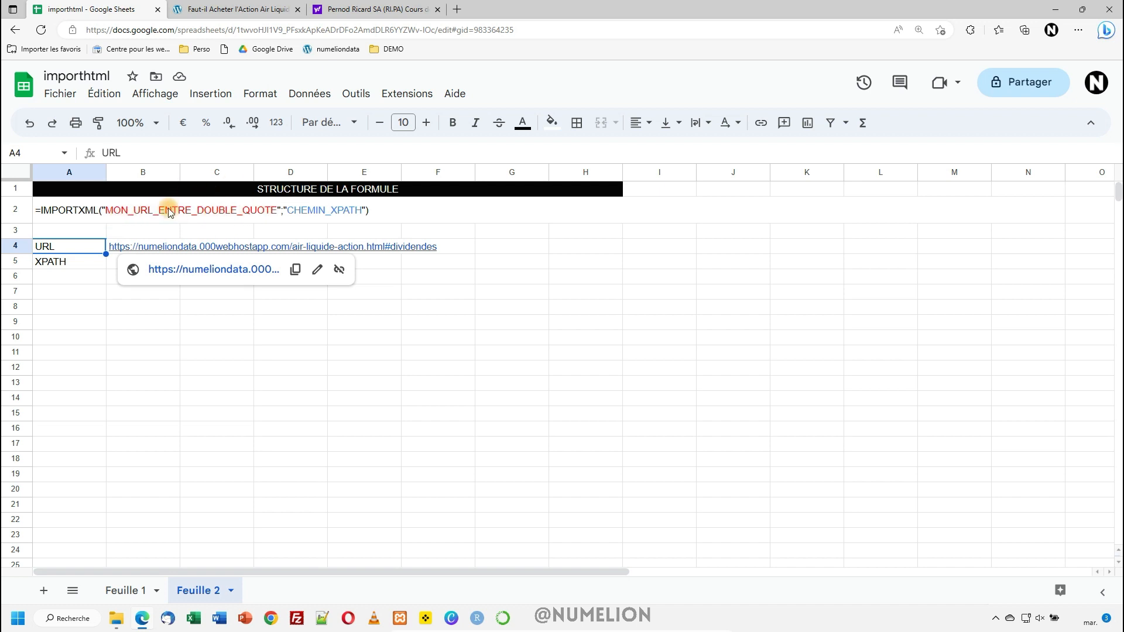
Step: Open the browser's developer tools on the Air Liquide article page and show its HTML elements
{"action": "left_click", "coordinate": [73, 269]}
{"action": "left_click", "coordinate": [147, 263]}
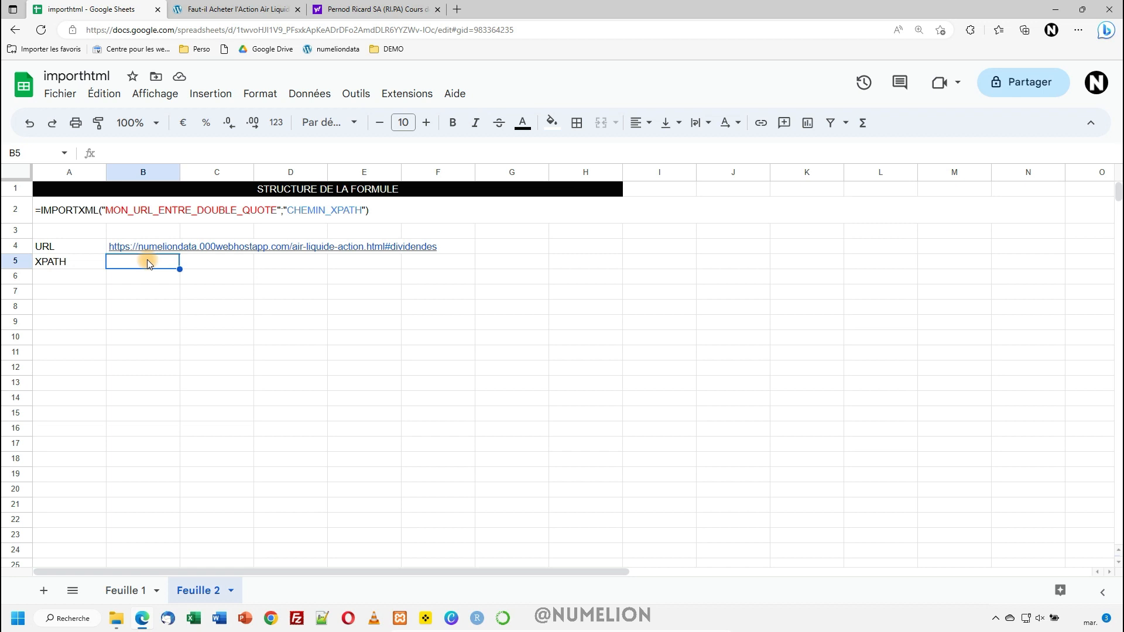
{"action": "left_click", "coordinate": [56, 265]}
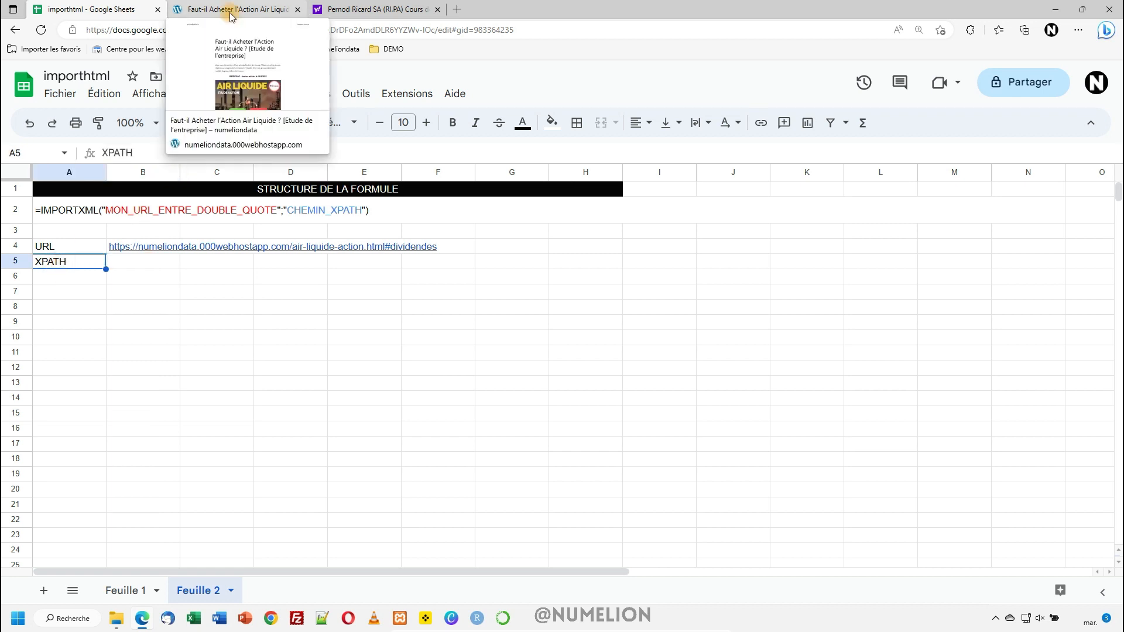
{"action": "left_click", "coordinate": [208, 9]}
{"action": "left_click", "coordinate": [293, 267]}
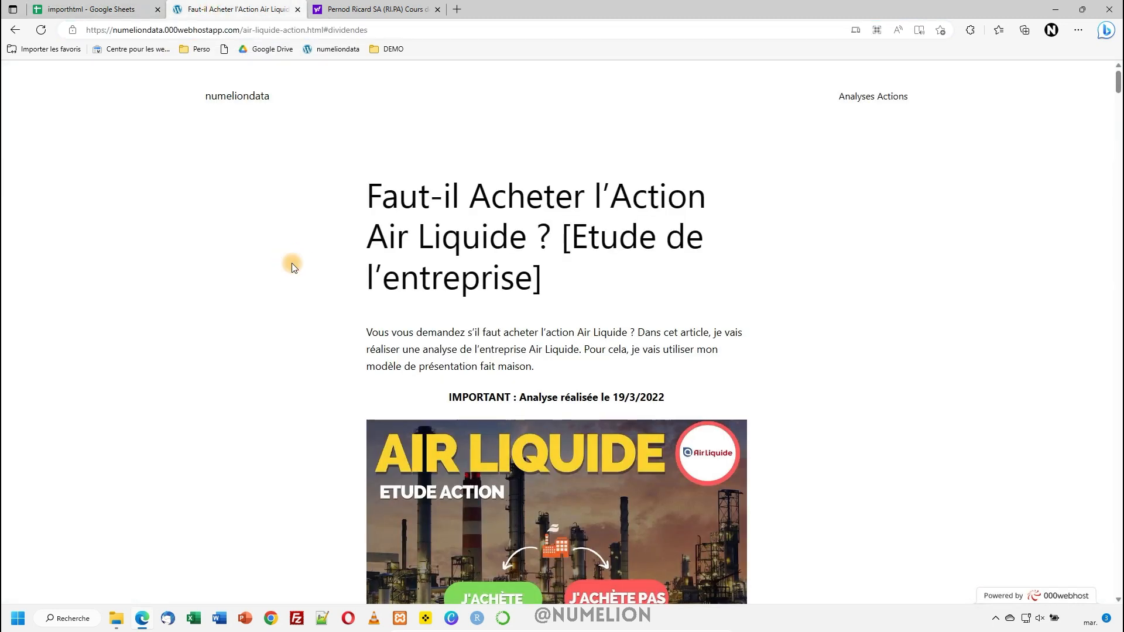
{"action": "key", "text": "F12"}
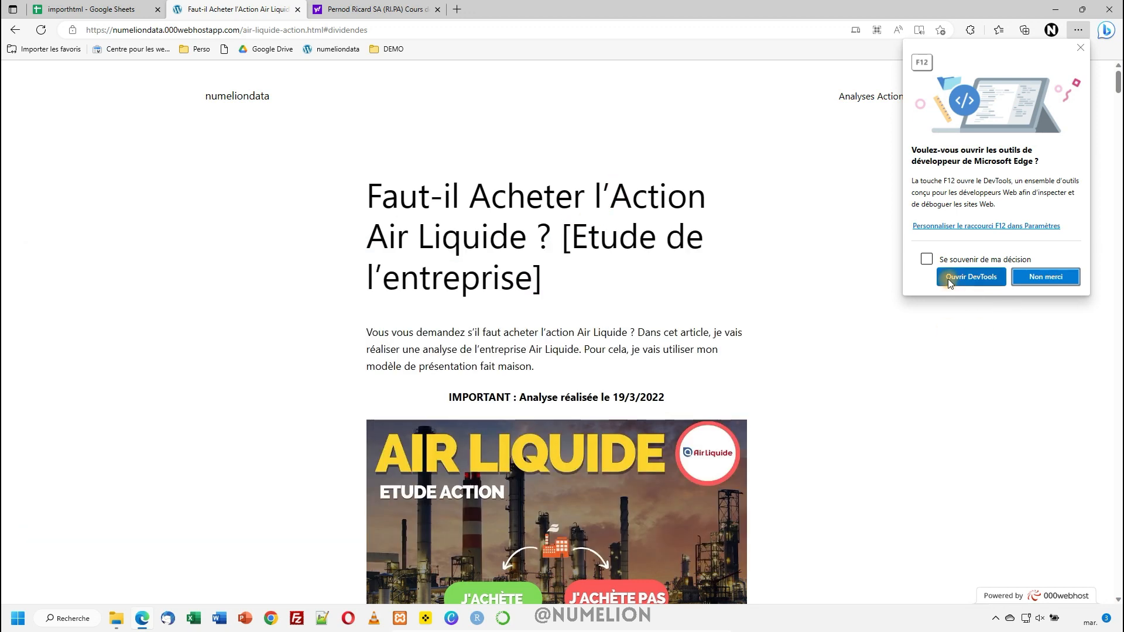
{"action": "left_click", "coordinate": [949, 278]}
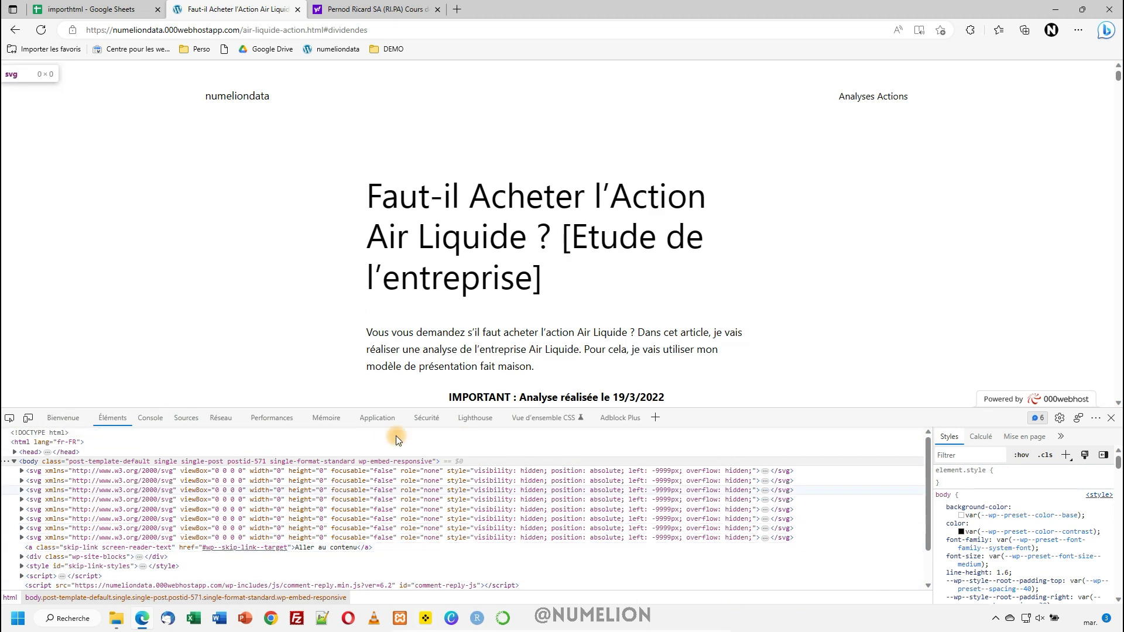
{"action": "left_click", "coordinate": [63, 417]}
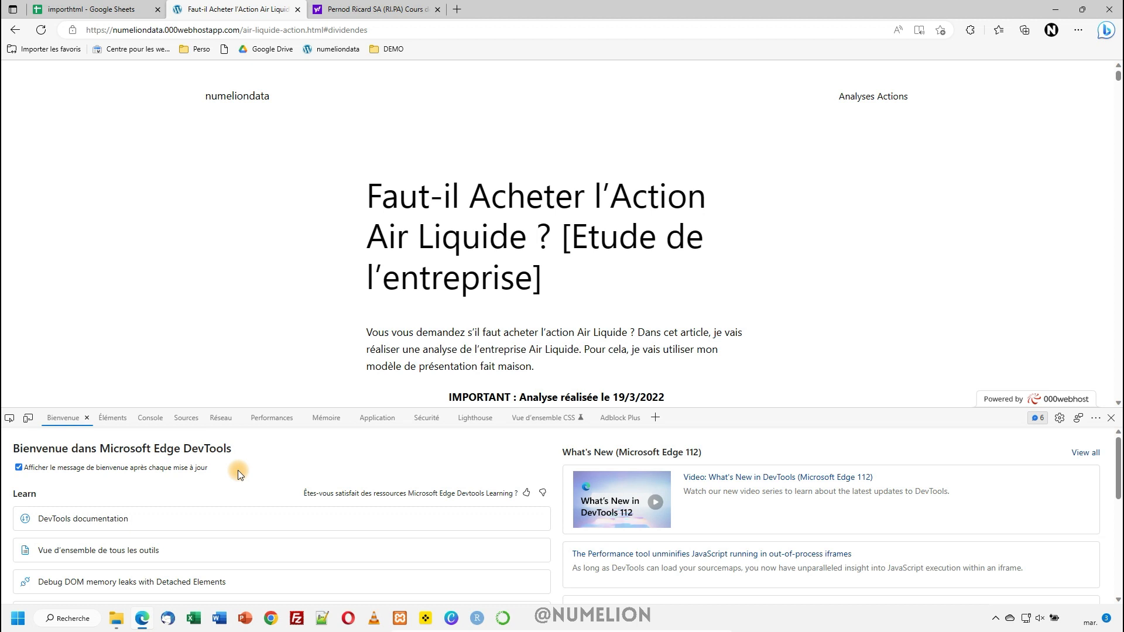
{"action": "left_click", "coordinate": [116, 421]}
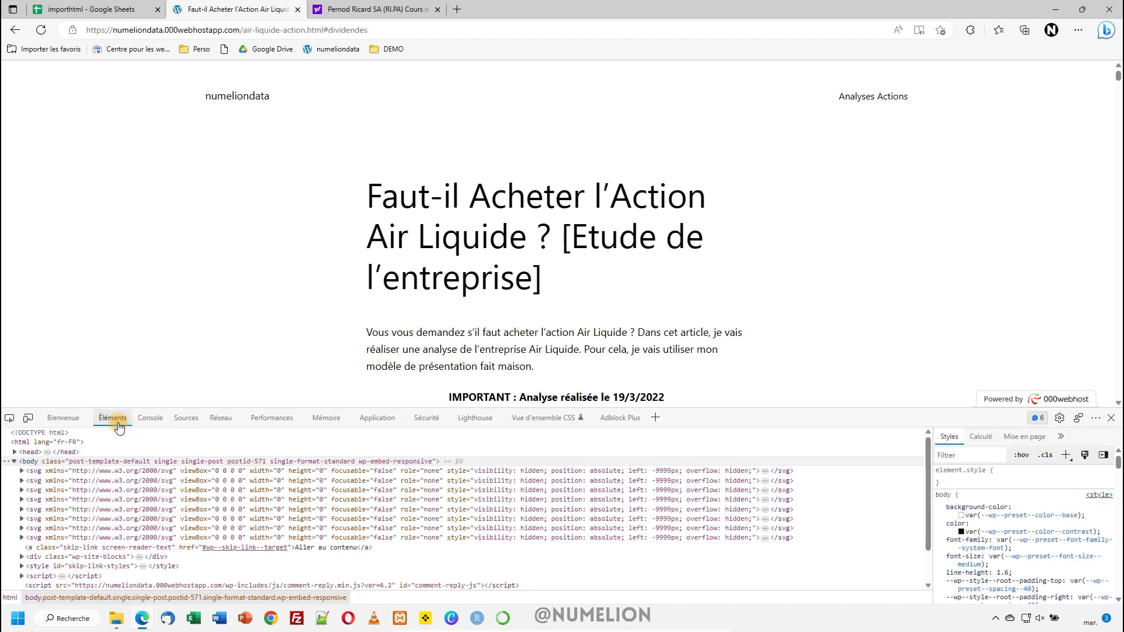
{"action": "scroll", "coordinate": [120, 530], "scroll_direction": "down", "scroll_amount": 1}
{"action": "scroll", "coordinate": [120, 530], "scroll_direction": "up", "scroll_amount": 1}
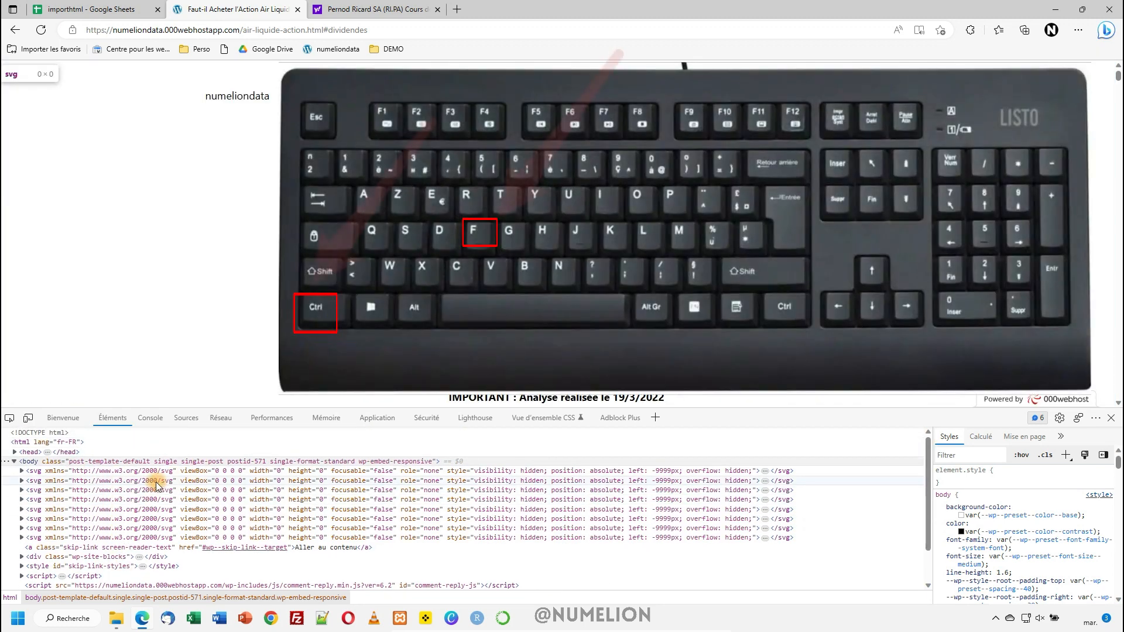
Step: Inspect the article's main title in the page code and search the elements with the XPath //h1
{"action": "key", "text": "ctrl+f"}
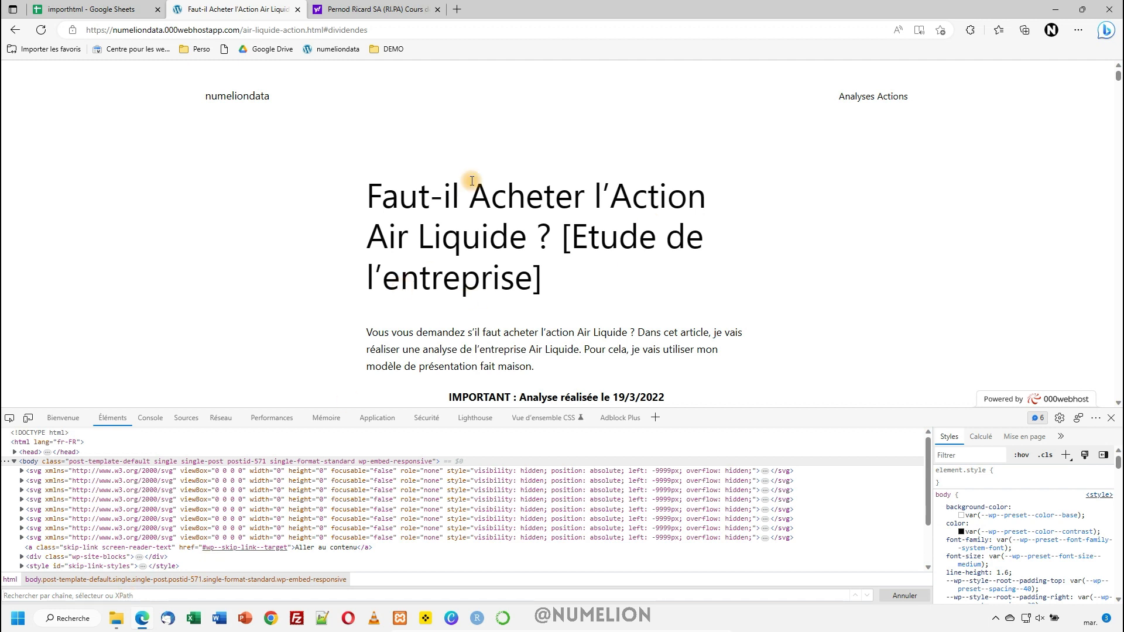
{"action": "left_click", "coordinate": [11, 419]}
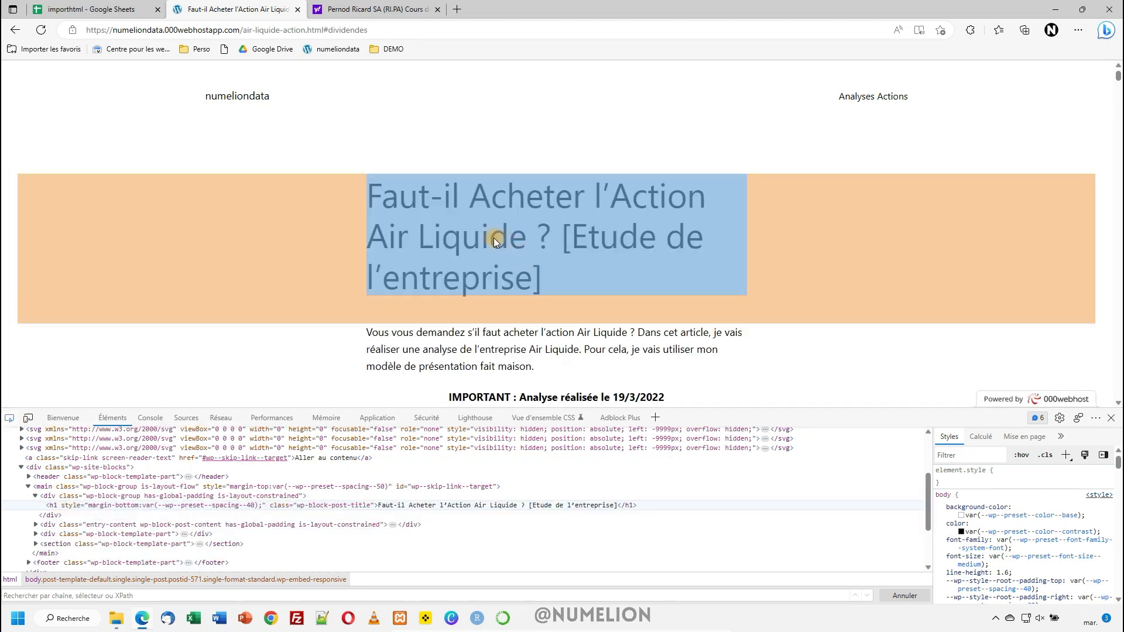
{"action": "left_click", "coordinate": [493, 239]}
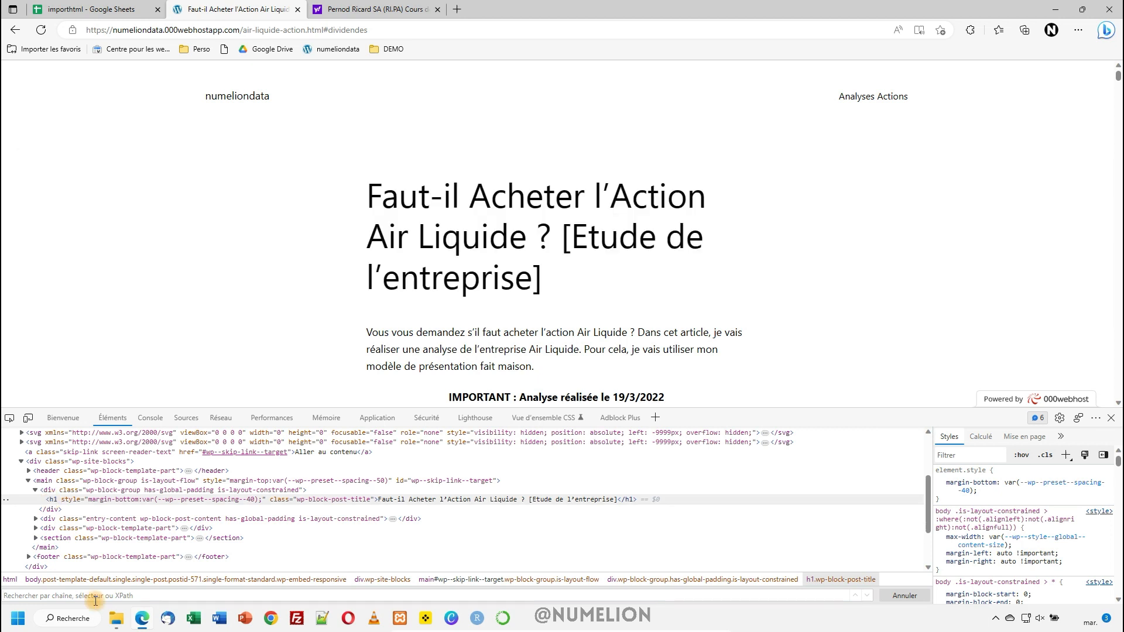
{"action": "type", "text": "//h1"}
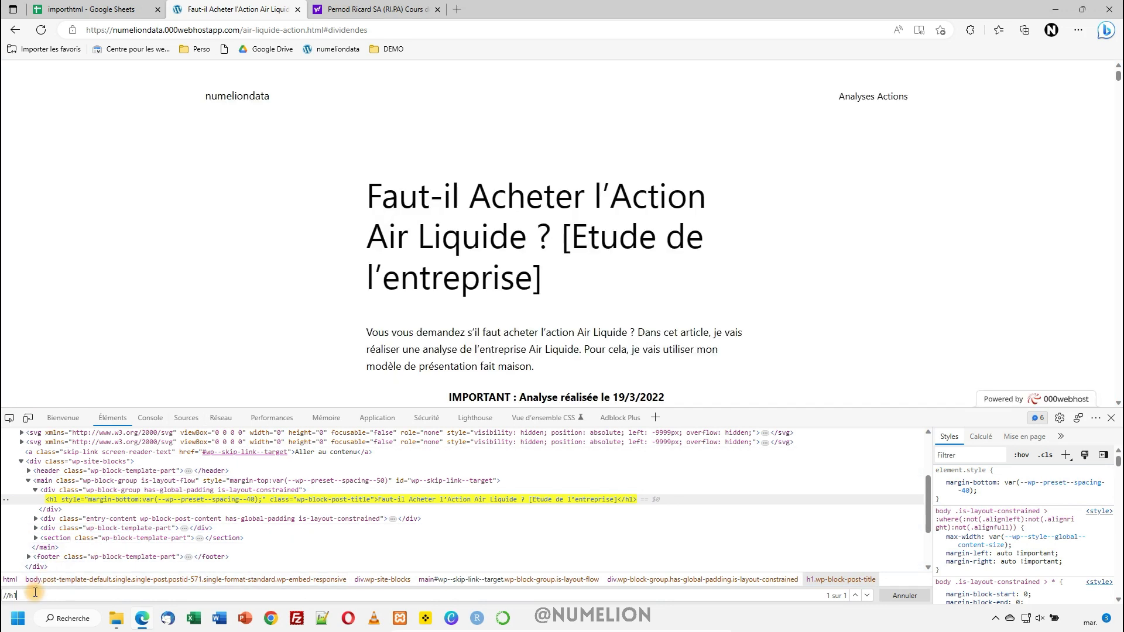
Step: Copy the XPath //h1 from the element search into cell B5 of the spreadsheet, next to the XPATH label
{"action": "left_click_drag", "start_coordinate": [32, 595], "coordinate": [2, 596]}
{"action": "left_click", "coordinate": [91, 9]}
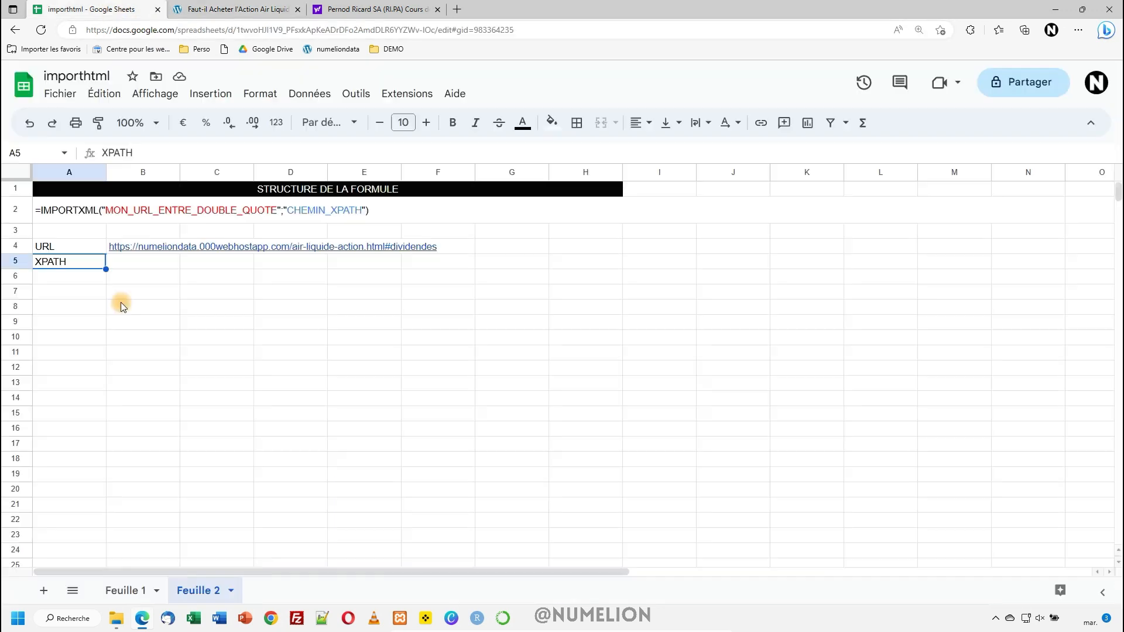
{"action": "left_click", "coordinate": [137, 262]}
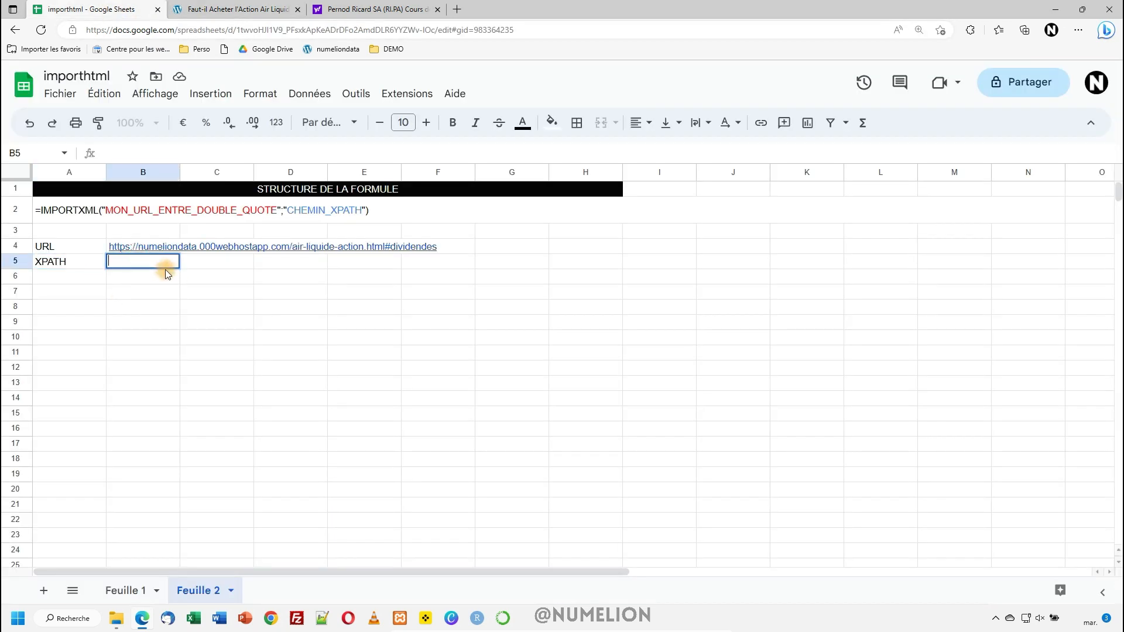
Step: Enter =importxml(B4;B5) in cell A7 and compare the imported title with the article page
{"action": "left_click", "coordinate": [65, 292]}
{"action": "type", "text": "="}
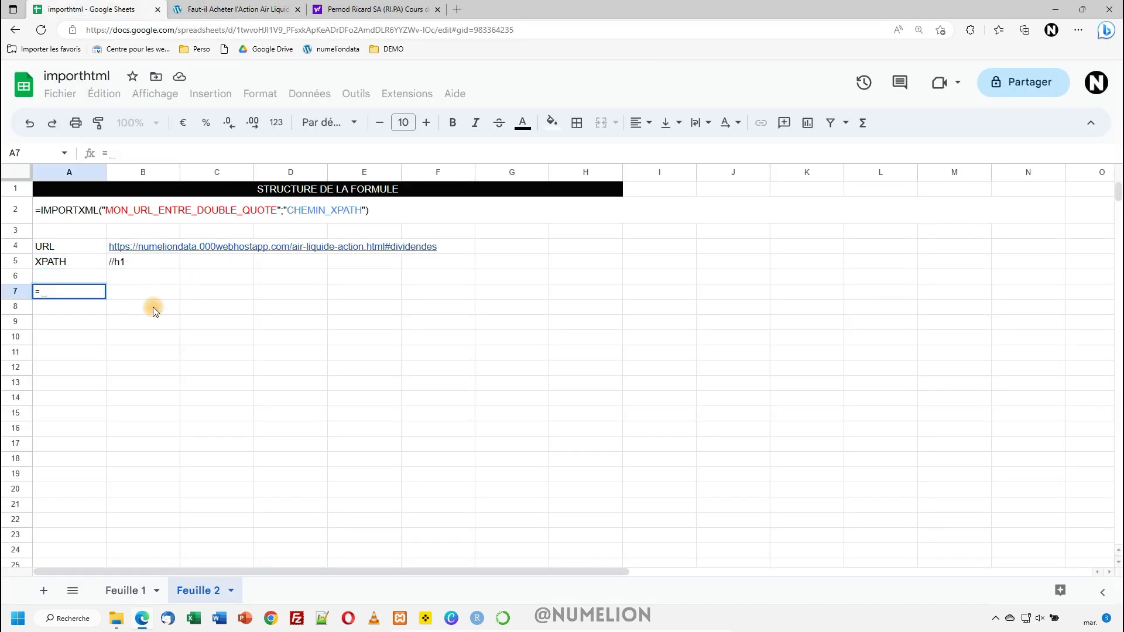
{"action": "type", "text": "impor"}
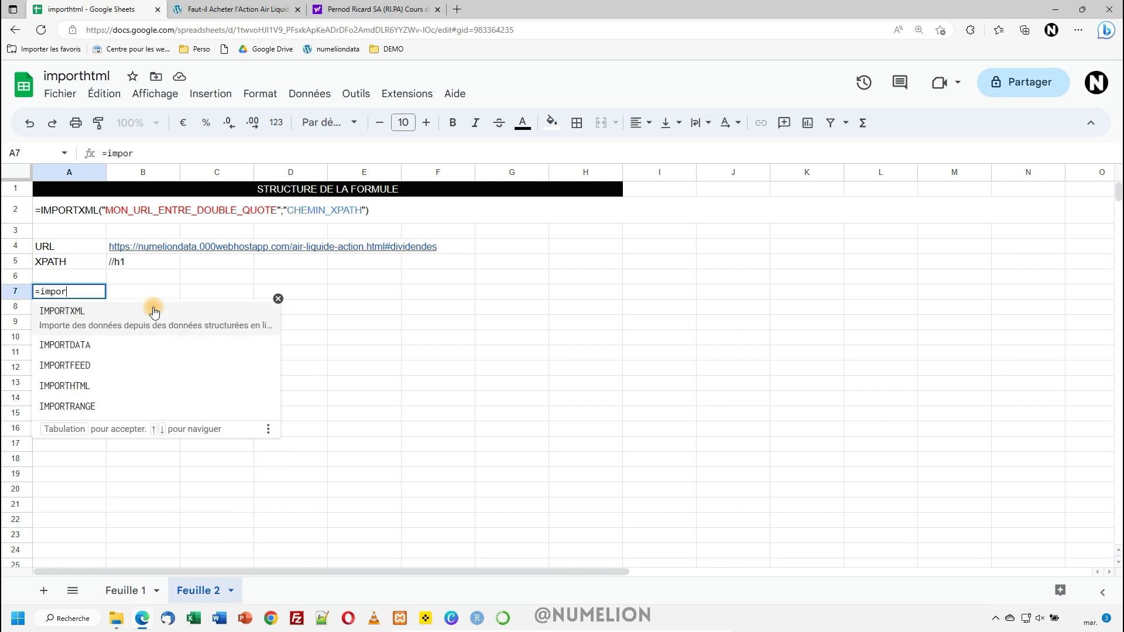
{"action": "type", "text": "txml("}
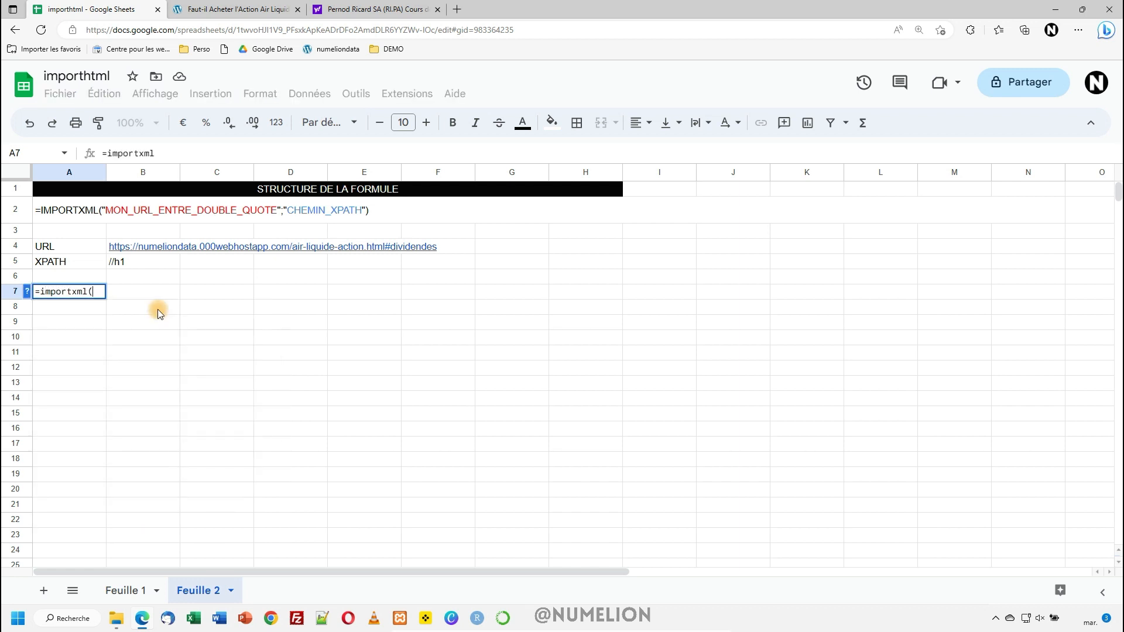
{"action": "left_click", "coordinate": [125, 248]}
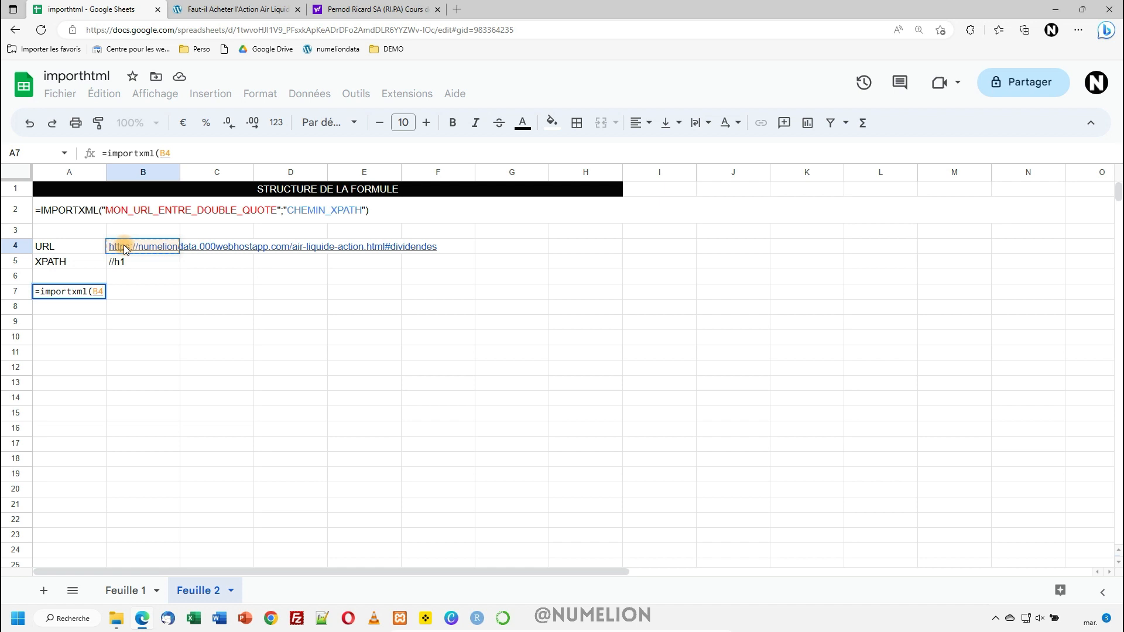
{"action": "type", "text": ";"}
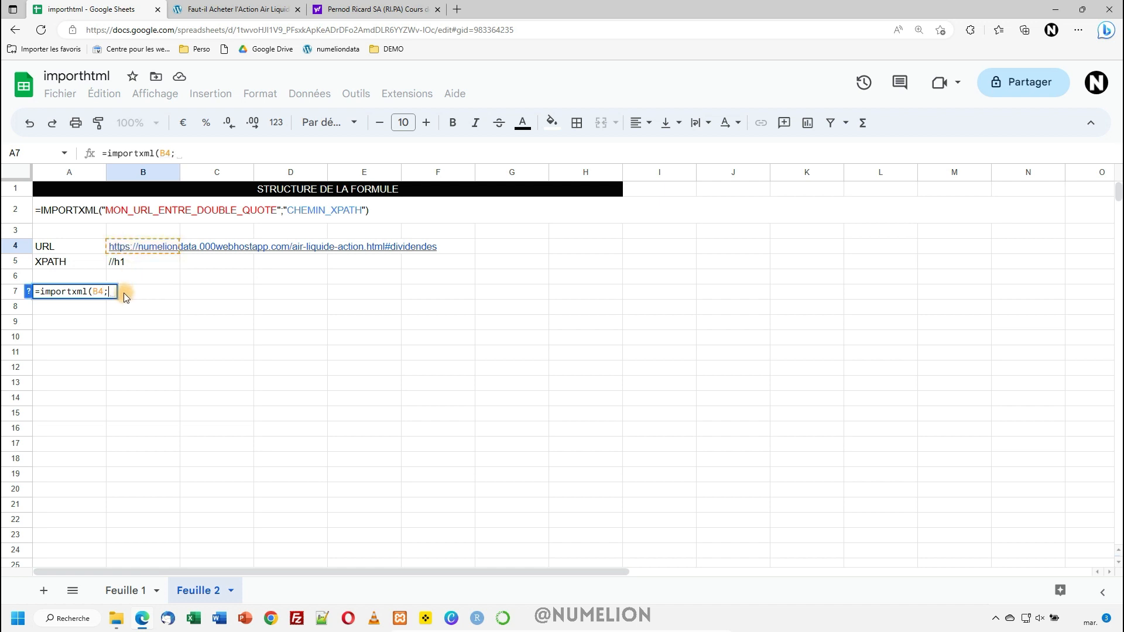
{"action": "left_click", "coordinate": [121, 264]}
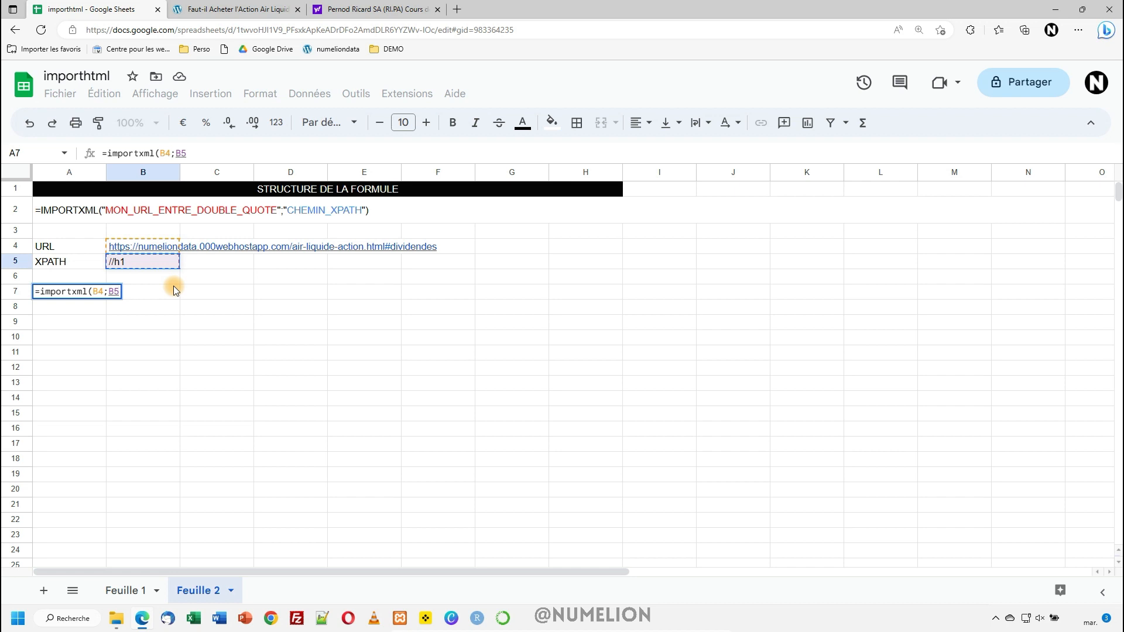
{"action": "type", "text": ")"}
{"action": "key", "text": "Return"}
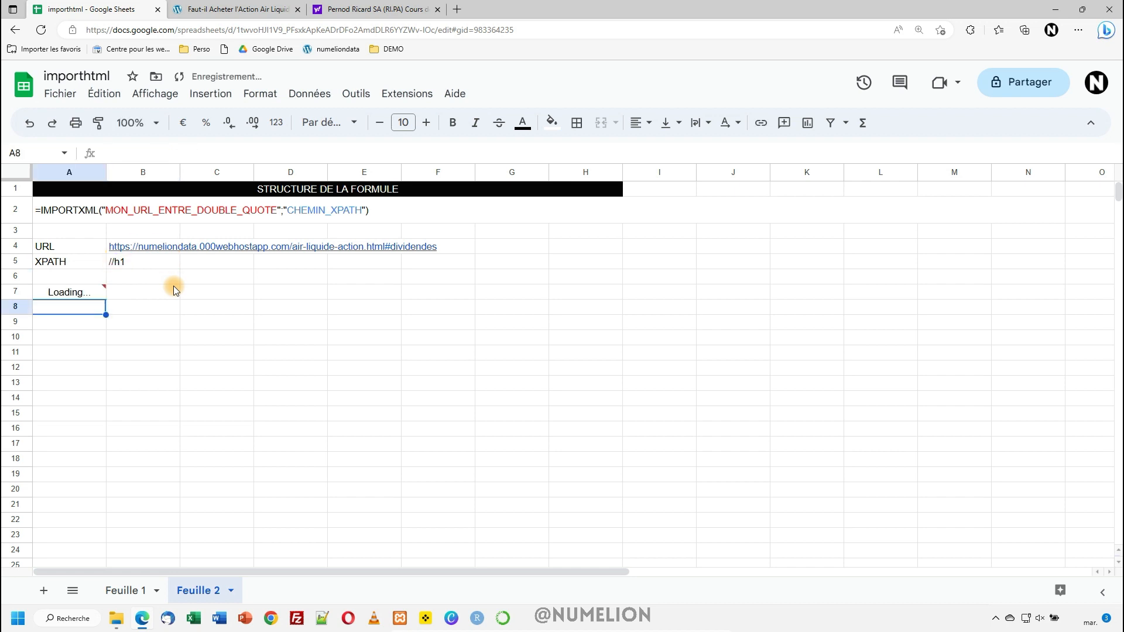
{"action": "key", "text": "Up"}
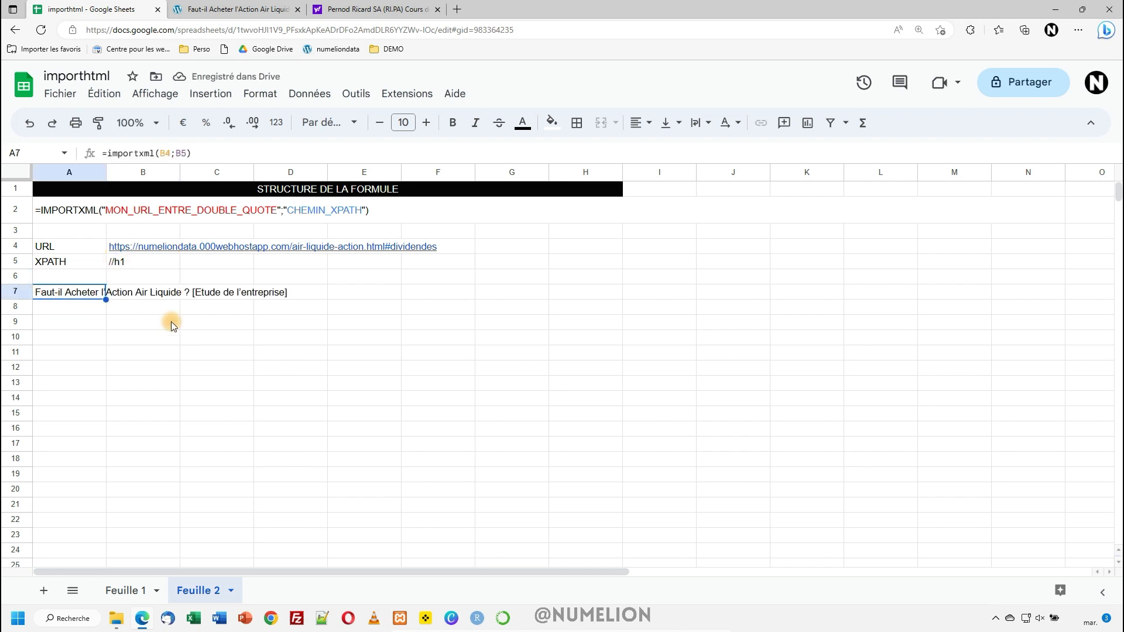
{"action": "left_click", "coordinate": [189, 9]}
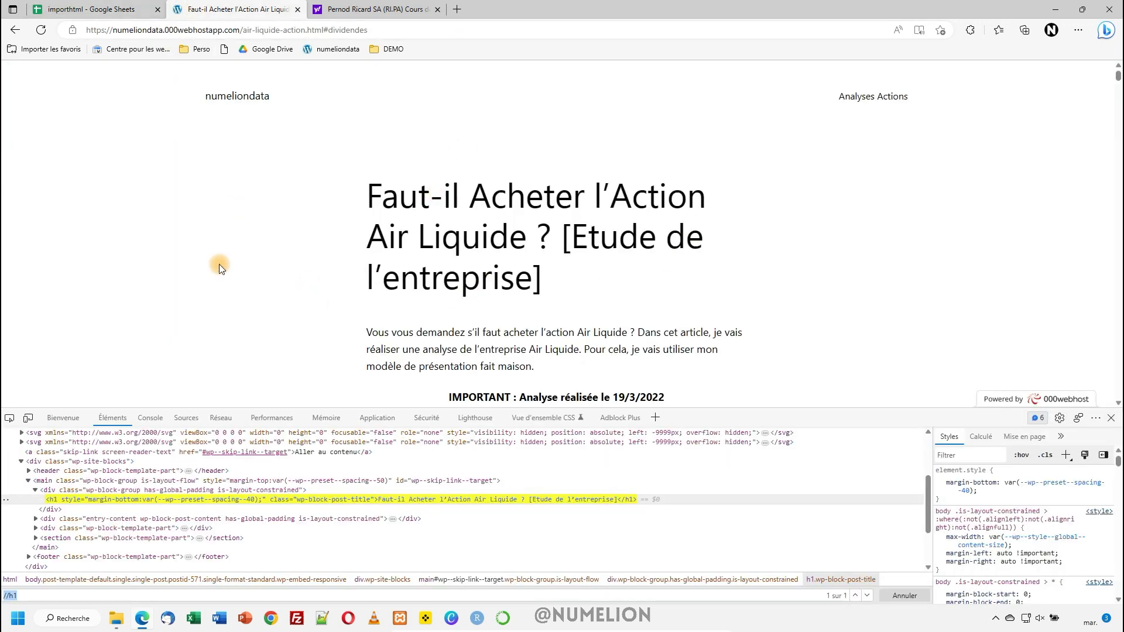
{"action": "left_click", "coordinate": [82, 10]}
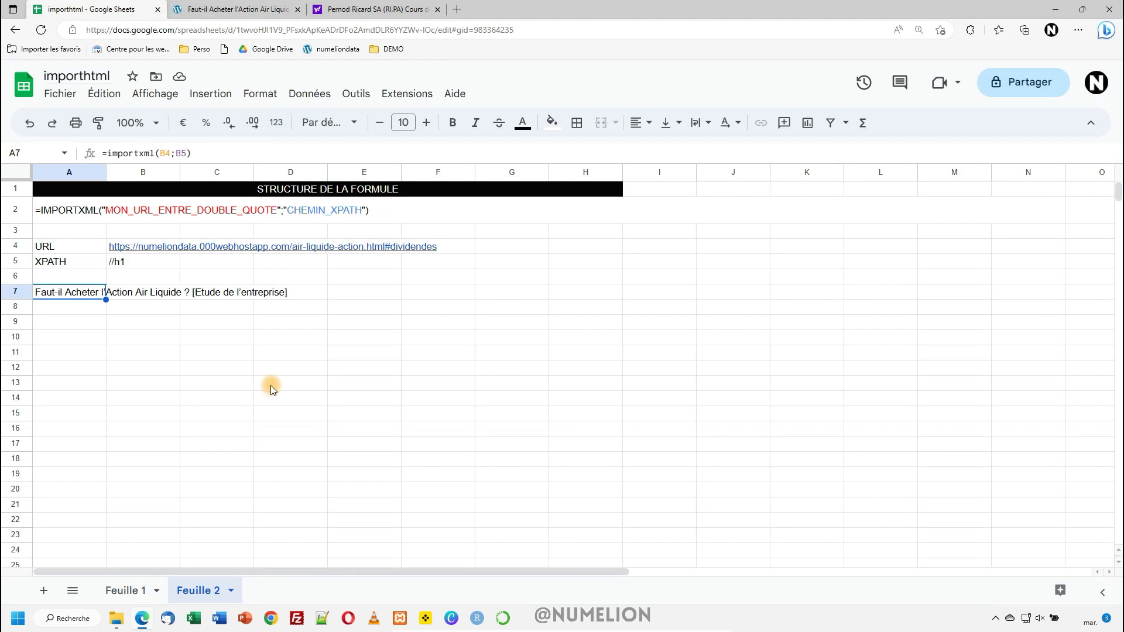
Step: Start an IMPORTXML formula in cell G7 with the Air Liquide article page's copied URL in double quotes as its first argument
{"action": "left_click", "coordinate": [534, 293]}
{"action": "type", "text": "="}
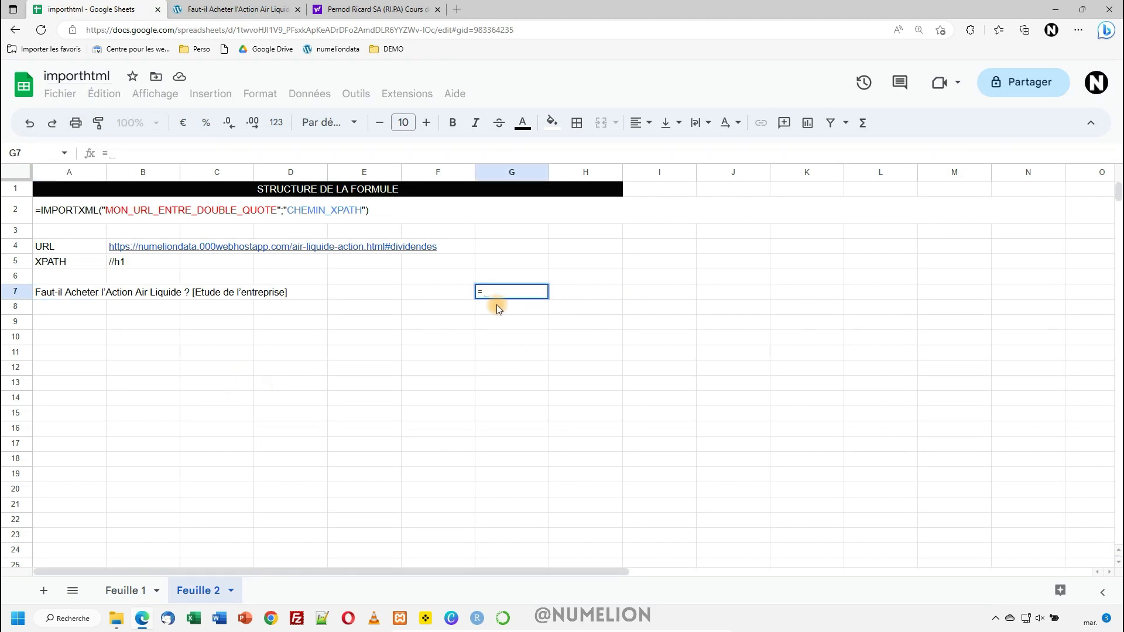
{"action": "type", "text": "importxml"}
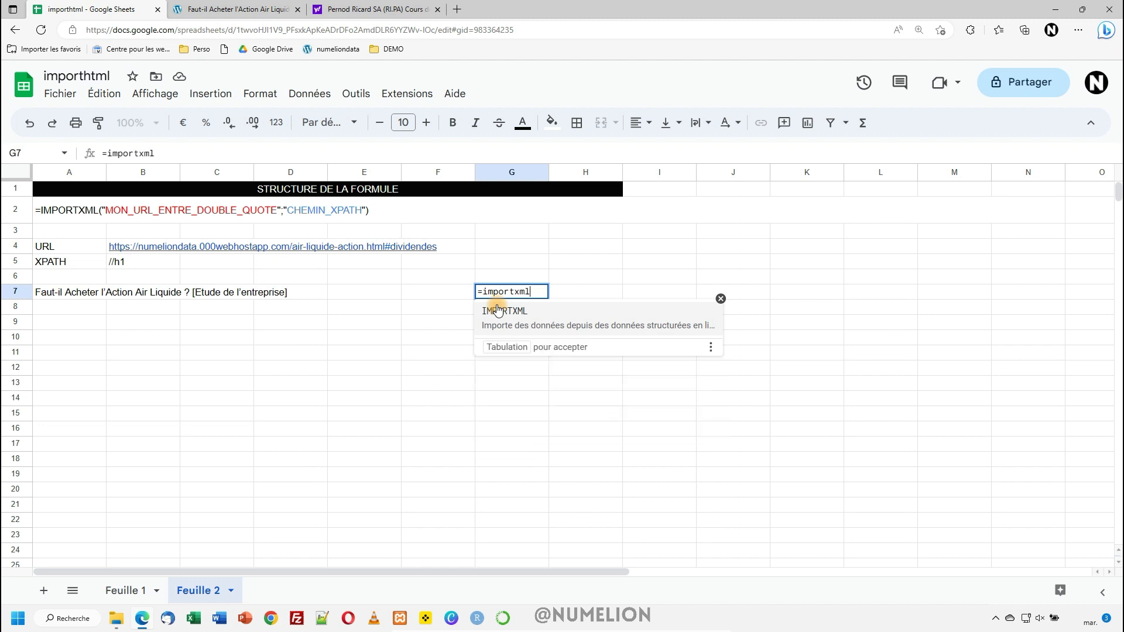
{"action": "type", "text": "()"}
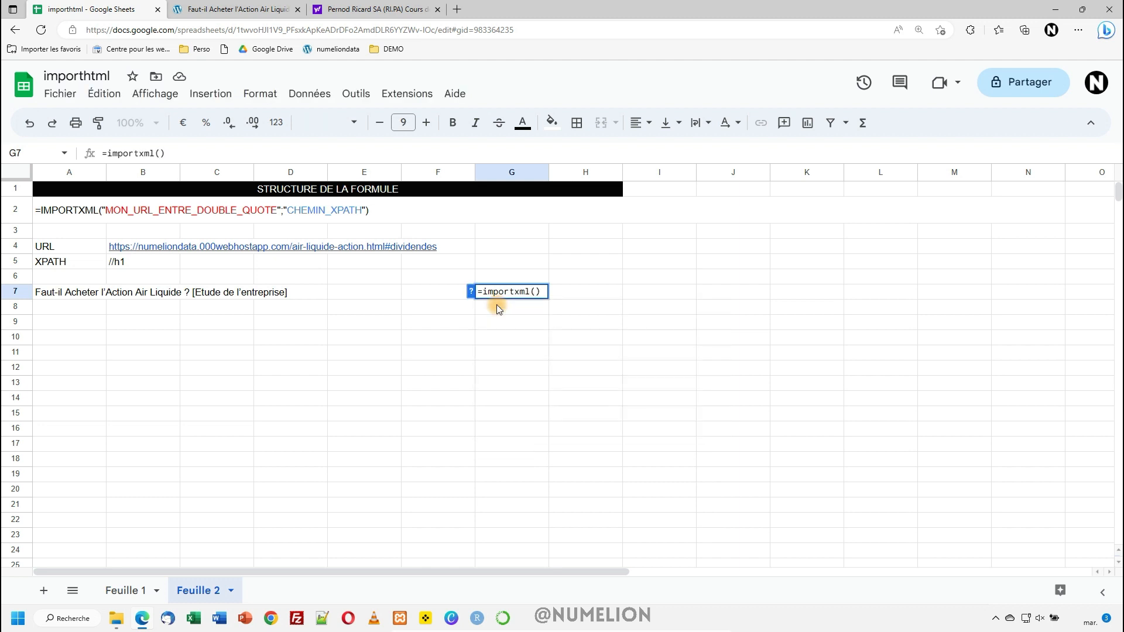
{"action": "type", "text": "\"\""}
{"action": "left_click", "coordinate": [196, 8]}
{"action": "left_click", "coordinate": [200, 30]}
{"action": "key", "text": "ctrl+c"}
{"action": "left_click", "coordinate": [127, 5]}
{"action": "key", "text": "ctrl+v"}
{"action": "type", "text": ";"}
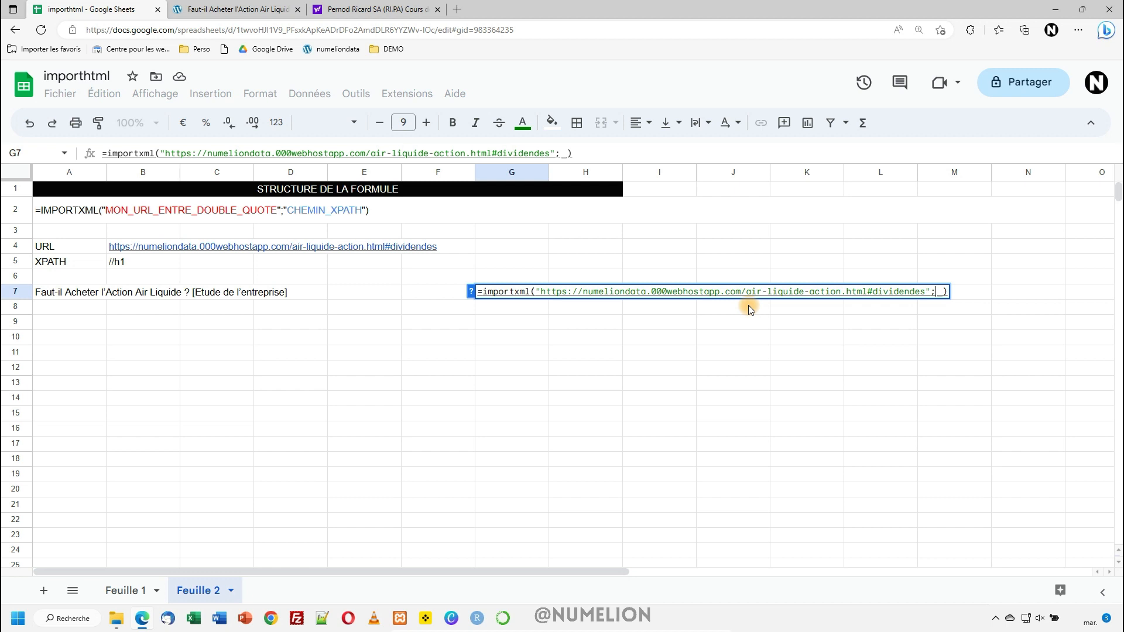
Step: Complete the G7 formula with "//h1" as the quoted XPath argument, and clear the cell after viewing its formula
{"action": "type", "text": "\"\""}
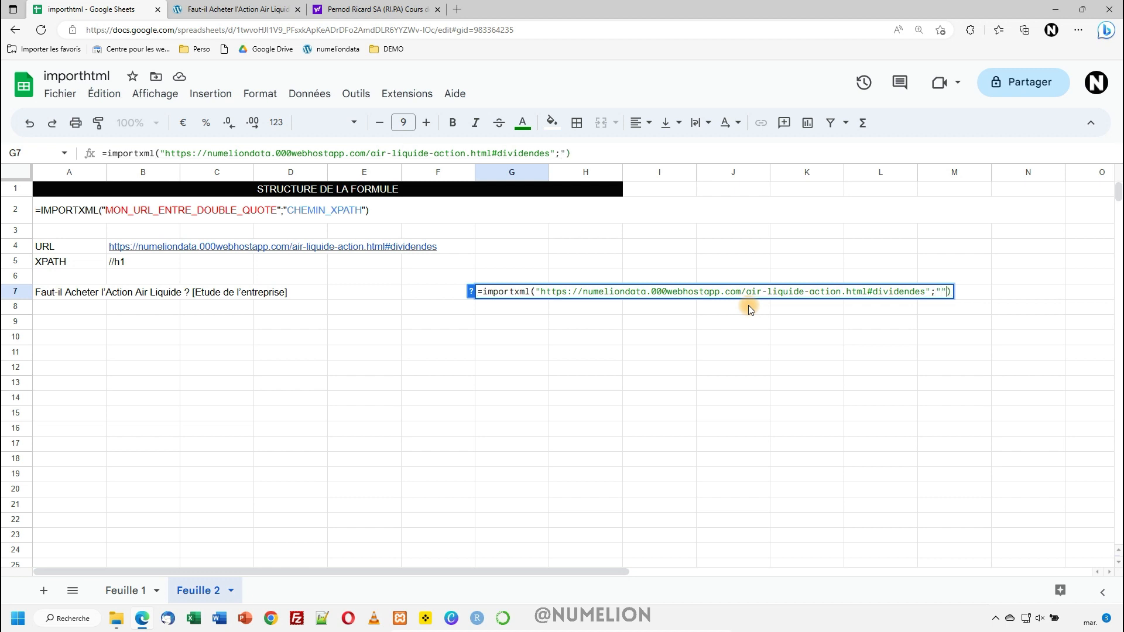
{"action": "type", "text": "//h1"}
{"action": "key", "text": "Return"}
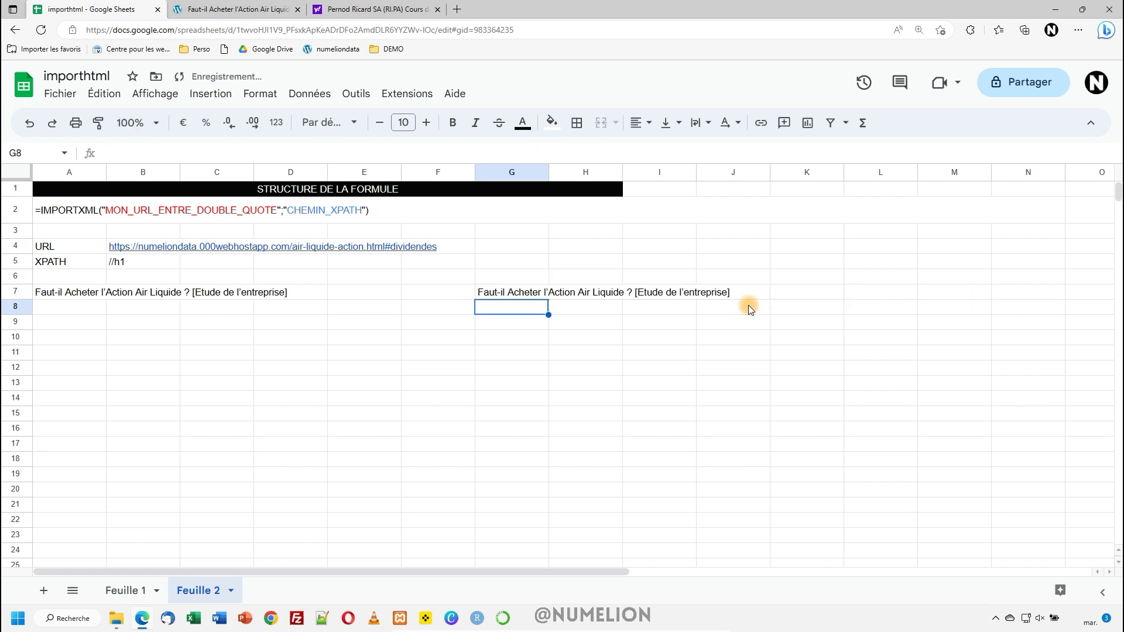
{"action": "left_click", "coordinate": [504, 293]}
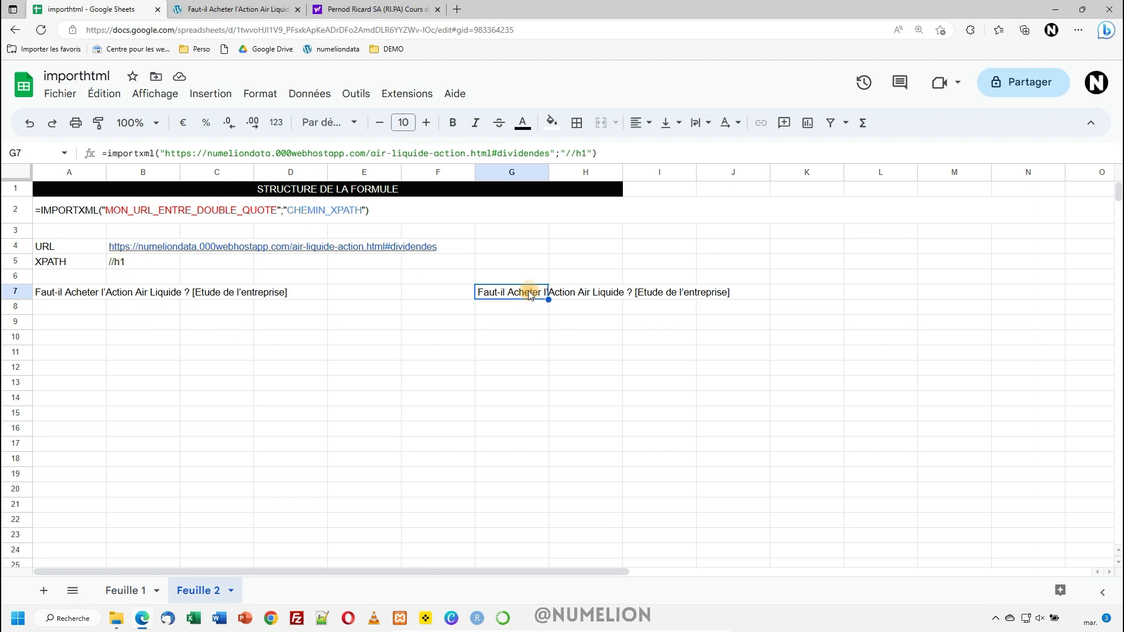
{"action": "key", "text": "Delete"}
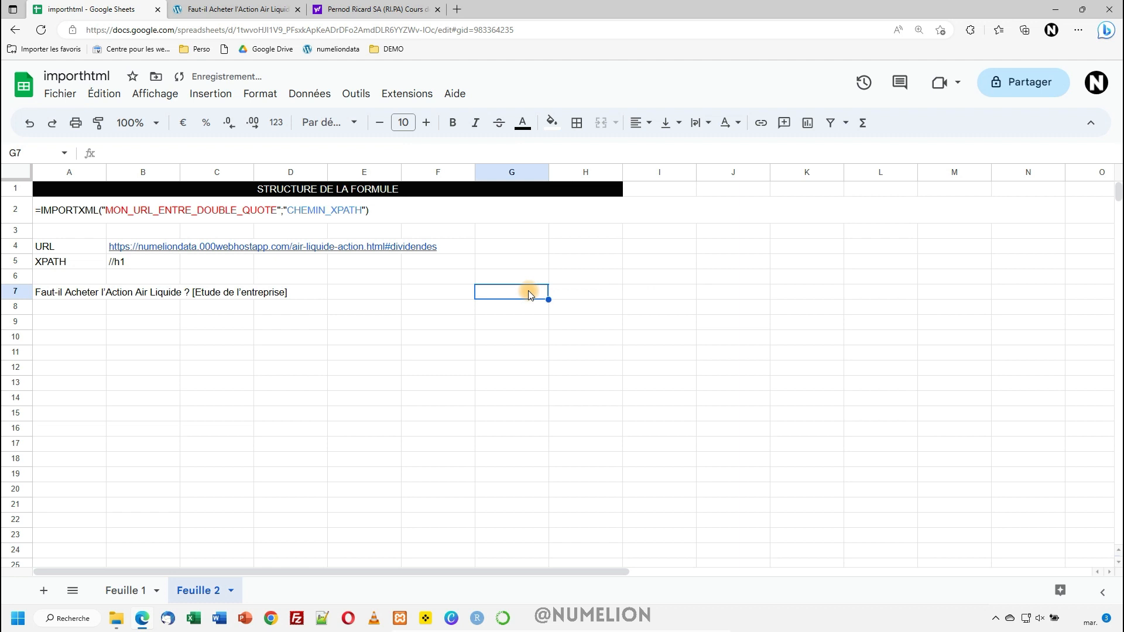
Step: Open the XPath cell B5 for editing and look at the section headings on the Air Liquide article page
{"action": "left_click", "coordinate": [139, 260]}
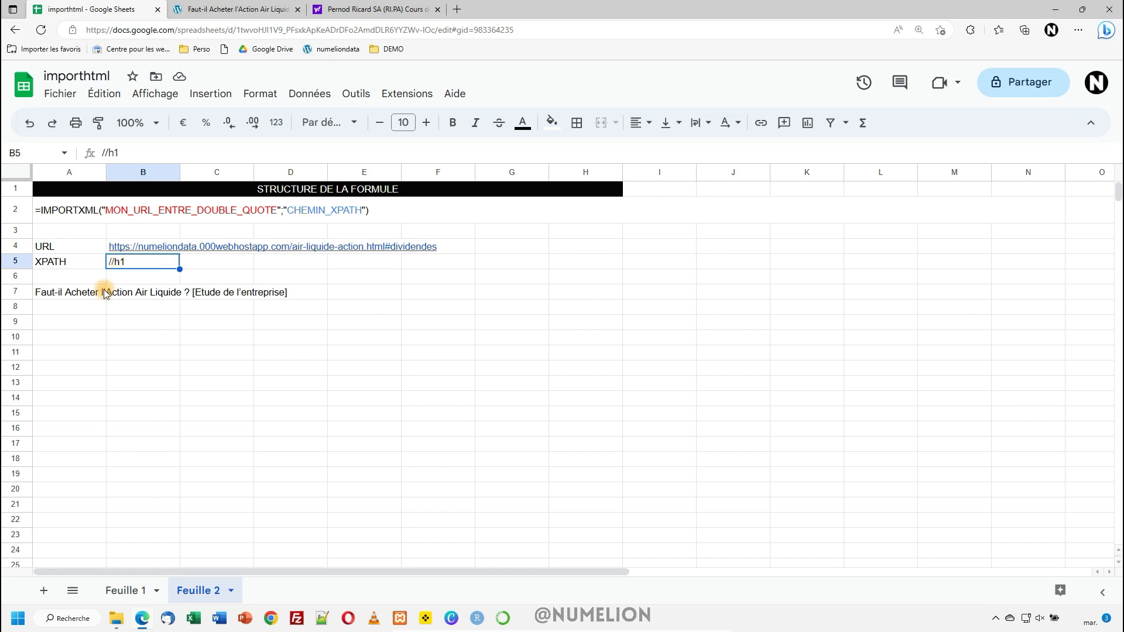
{"action": "left_click", "coordinate": [101, 292]}
{"action": "double_click", "coordinate": [120, 261]}
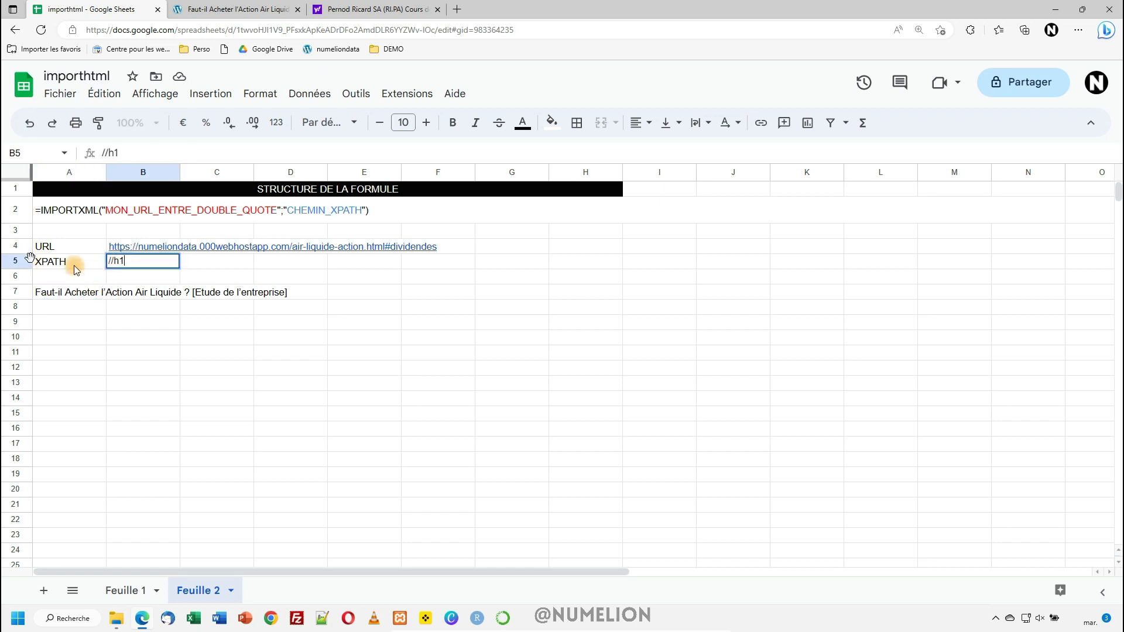
{"action": "left_click", "coordinate": [202, 9]}
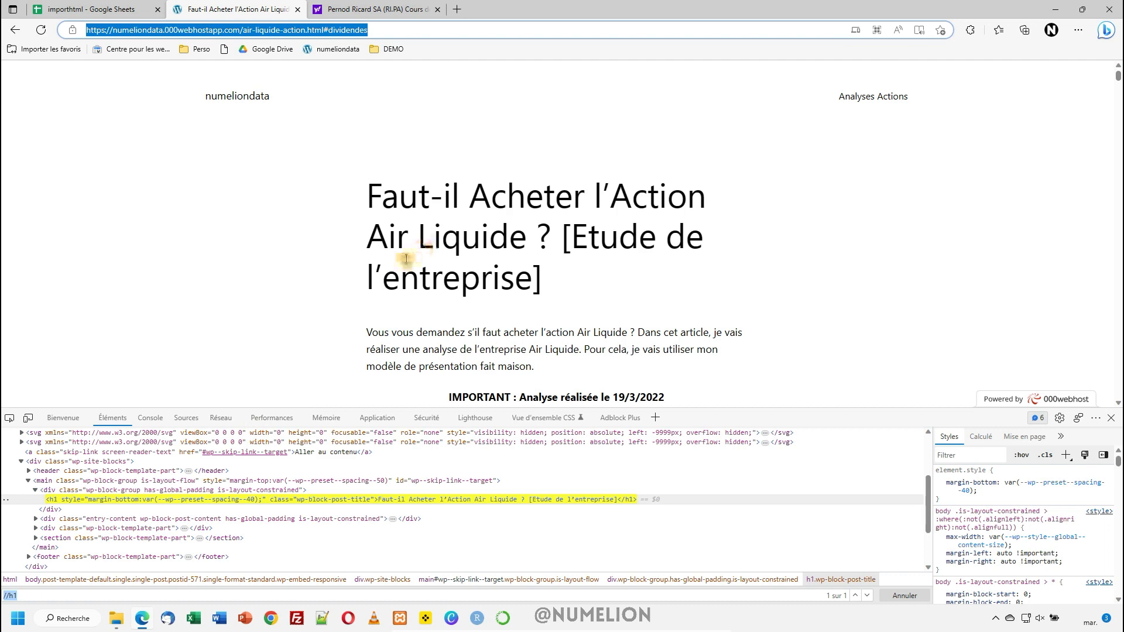
{"action": "scroll", "coordinate": [409, 290], "scroll_direction": "down", "scroll_amount": 10}
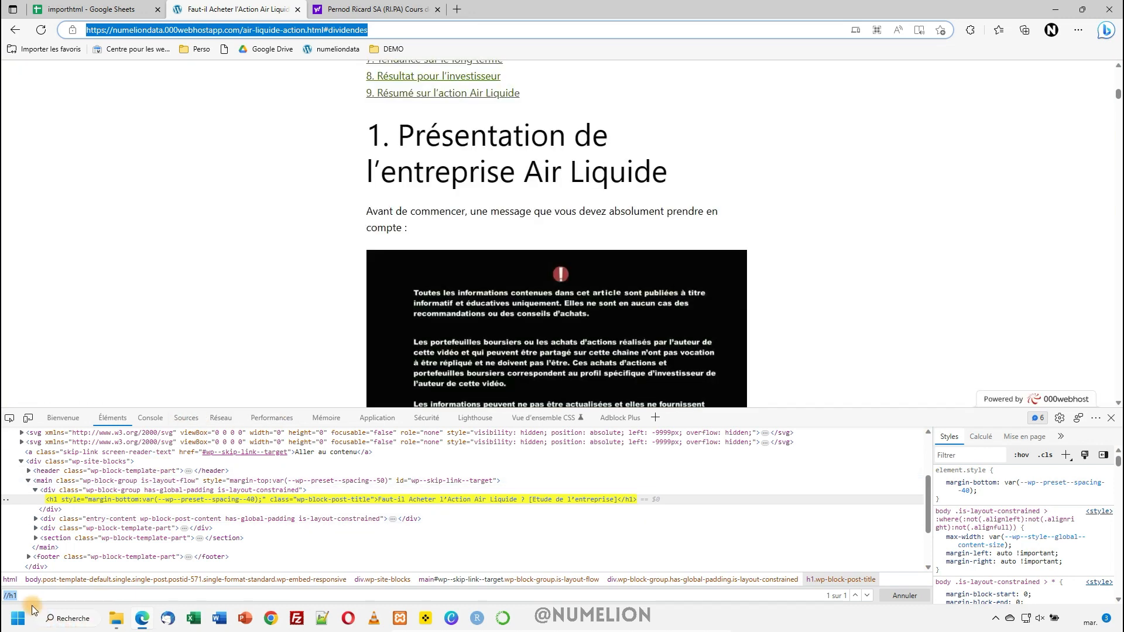
Step: Search the article page's elements with the XPath //h2 and set cell B5 of the spreadsheet to //h2
{"action": "left_click", "coordinate": [26, 595]}
{"action": "key", "text": "BackSpace"}
{"action": "type", "text": "2"}
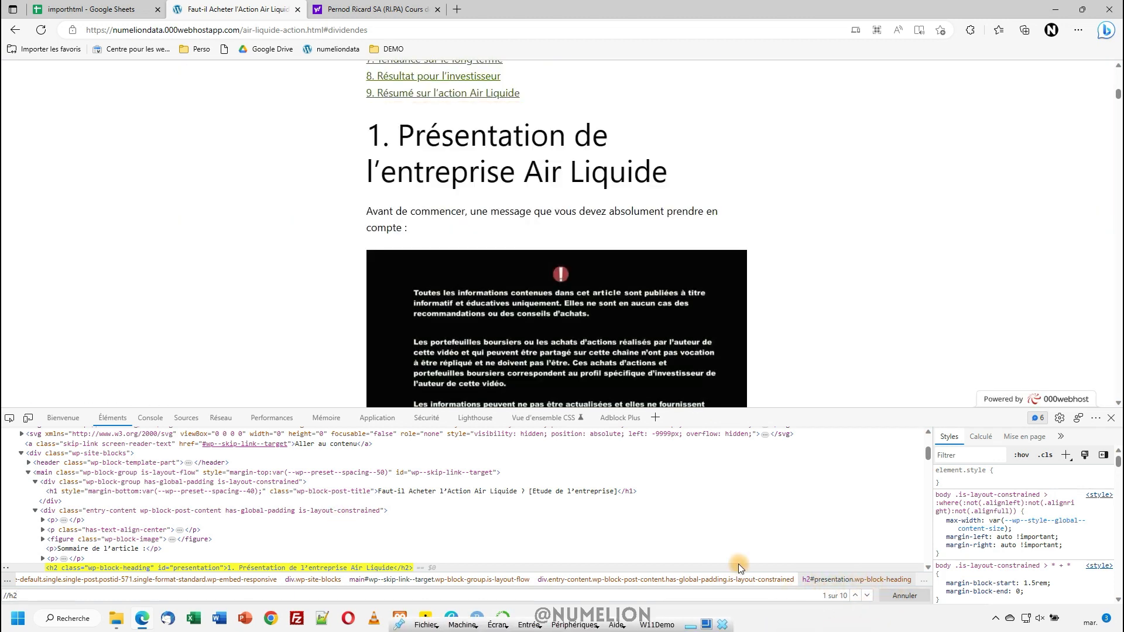
{"action": "left_click", "coordinate": [108, 9]}
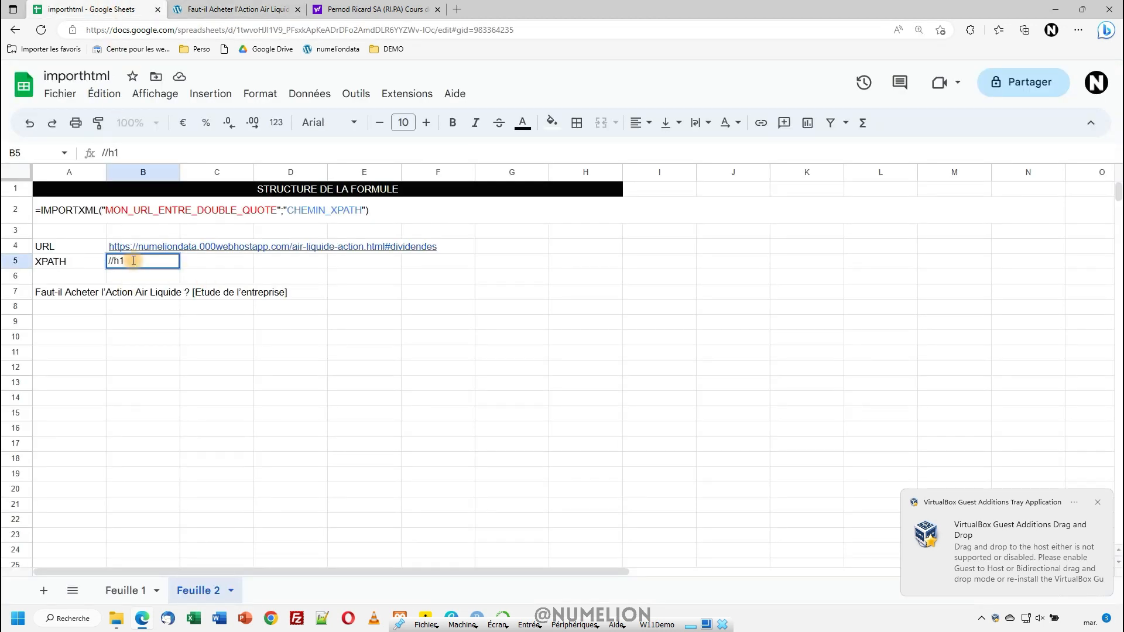
{"action": "key", "text": "Return"}
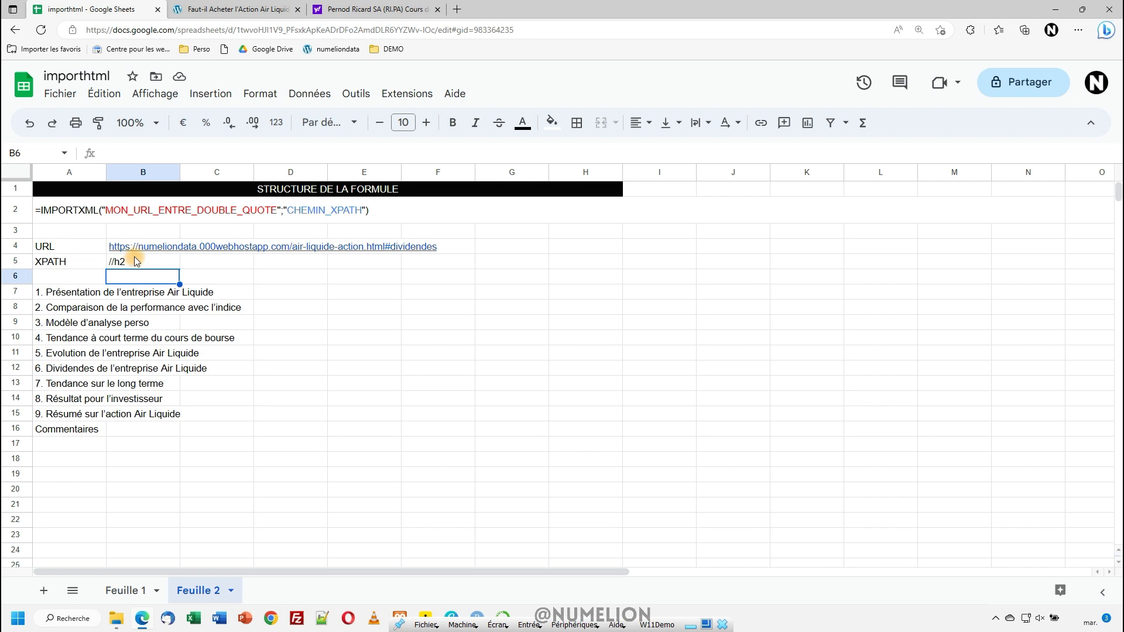
Step: Inspect the article heading "6. Dividendes de l'entreprise Air Liquide" in the page code
{"action": "left_click", "coordinate": [235, 9]}
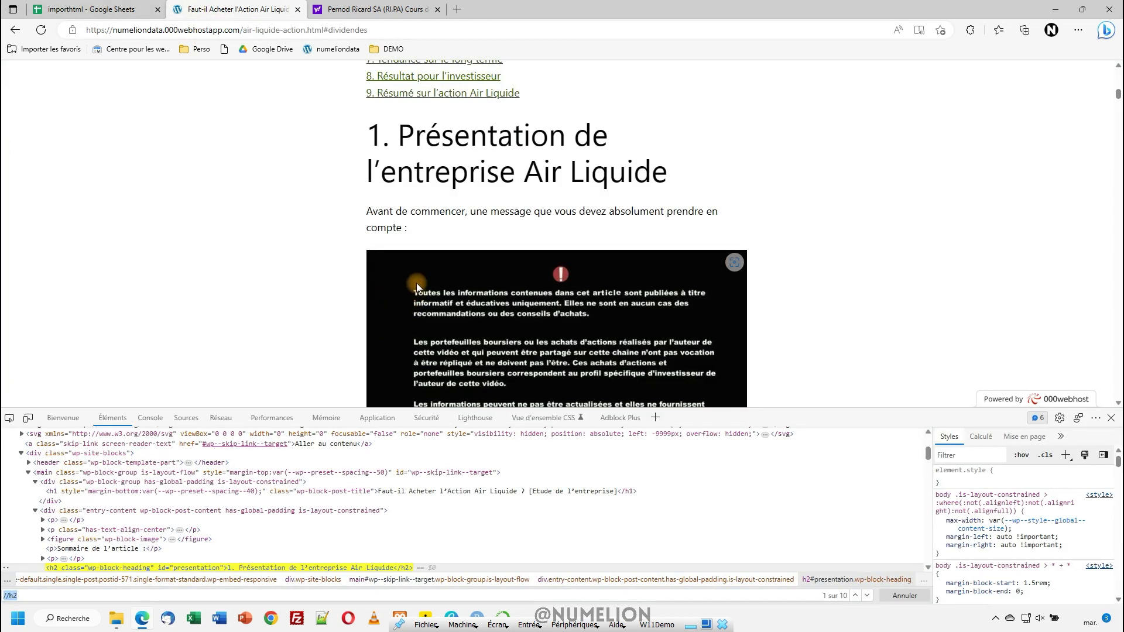
{"action": "scroll", "coordinate": [351, 281], "scroll_direction": "down", "scroll_amount": 15}
{"action": "left_click_drag", "start_coordinate": [368, 216], "coordinate": [515, 260]}
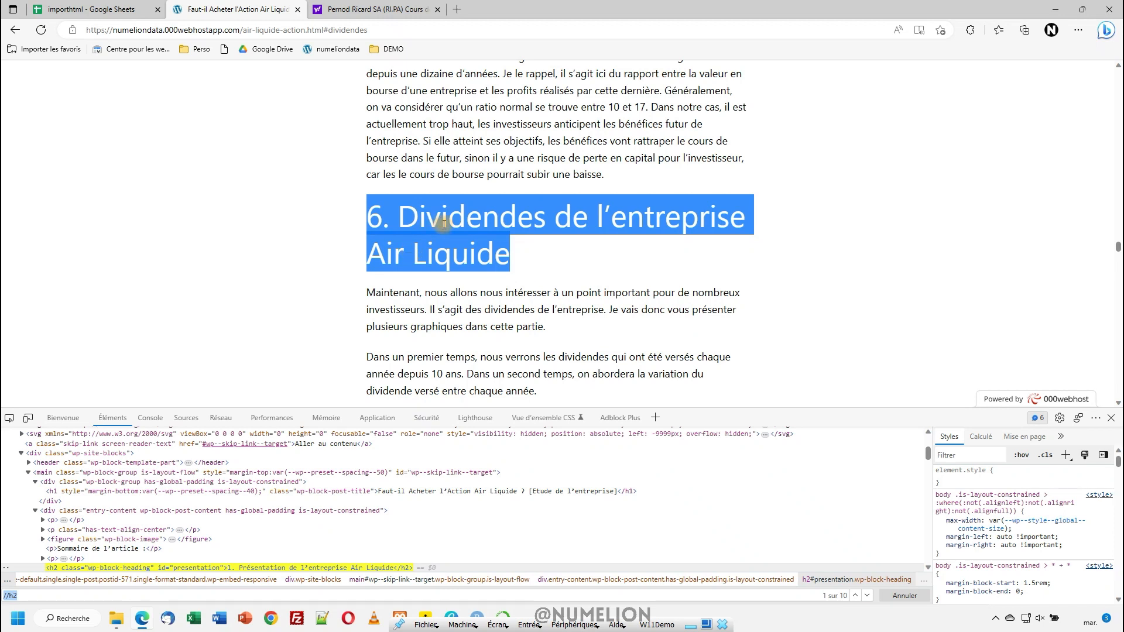
{"action": "left_click", "coordinate": [10, 419]}
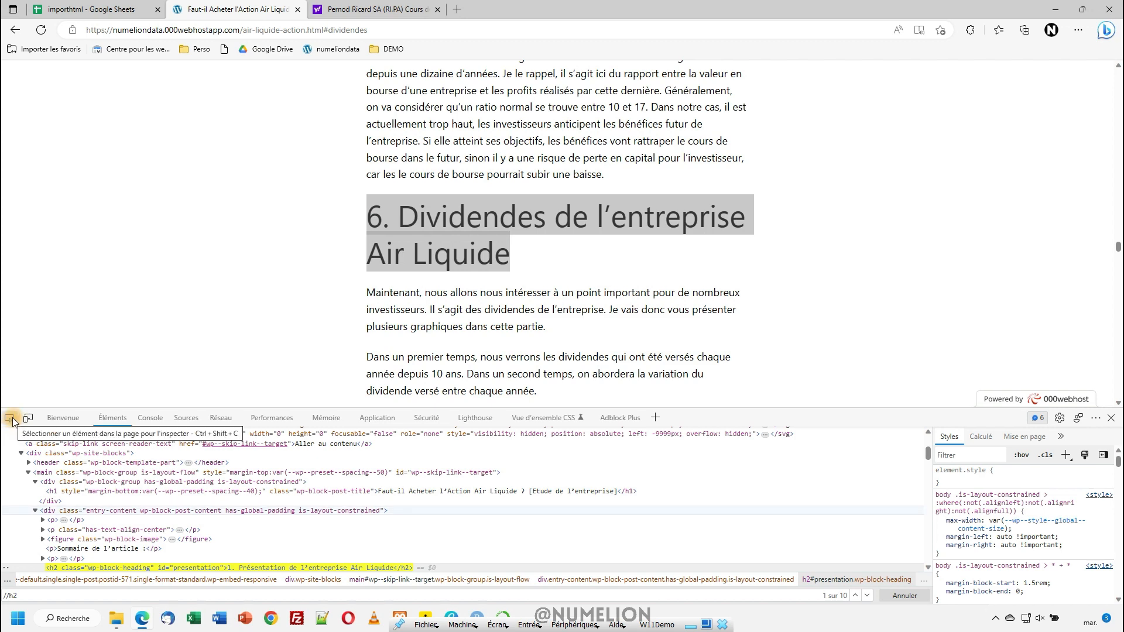
{"action": "left_click", "coordinate": [484, 231]}
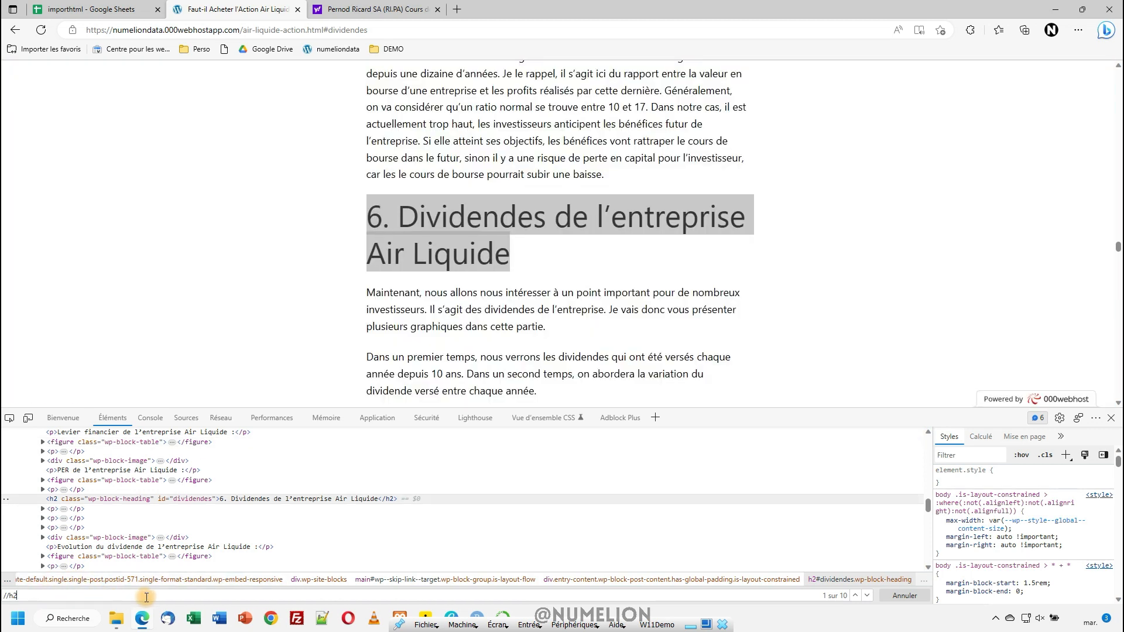
{"action": "type", "text": "["}
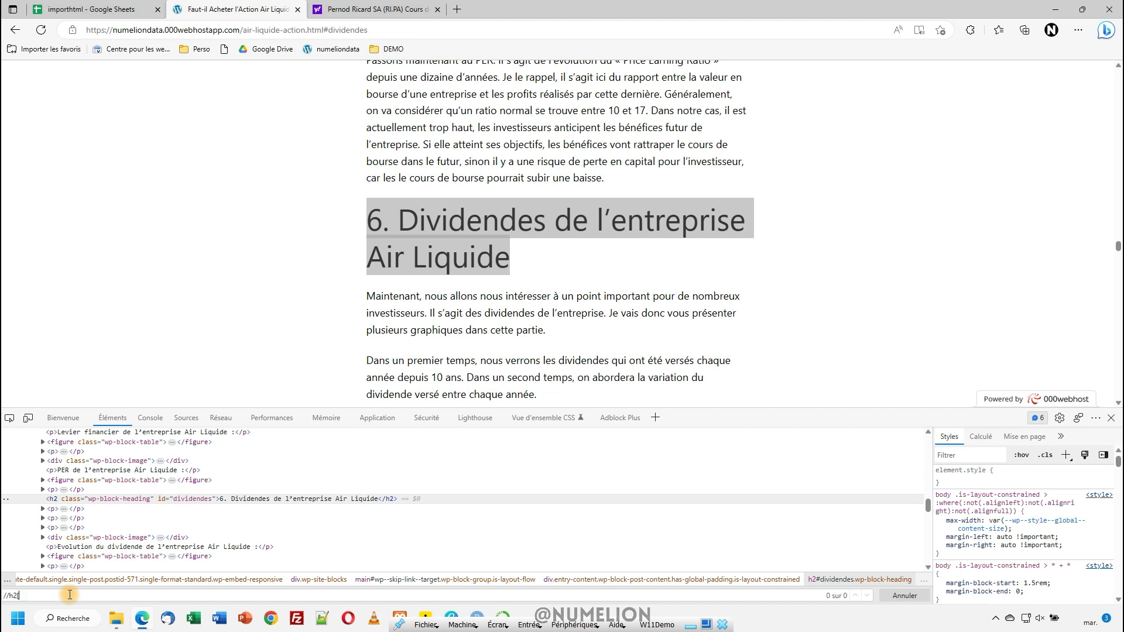
{"action": "type", "text": "@"}
{"action": "type", "text": "cla"}
{"action": "key", "text": "BackSpace"}
{"action": "key", "text": "BackSpace"}
{"action": "key", "text": "BackSpace"}
{"action": "type", "text": "id"}
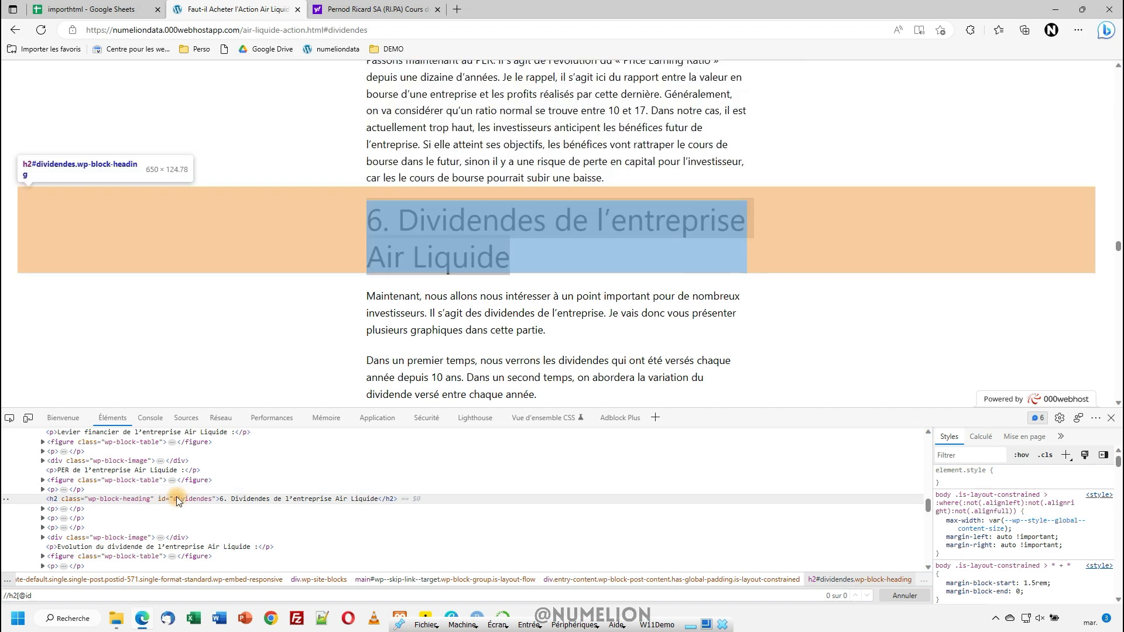
{"action": "type", "text": " = "}
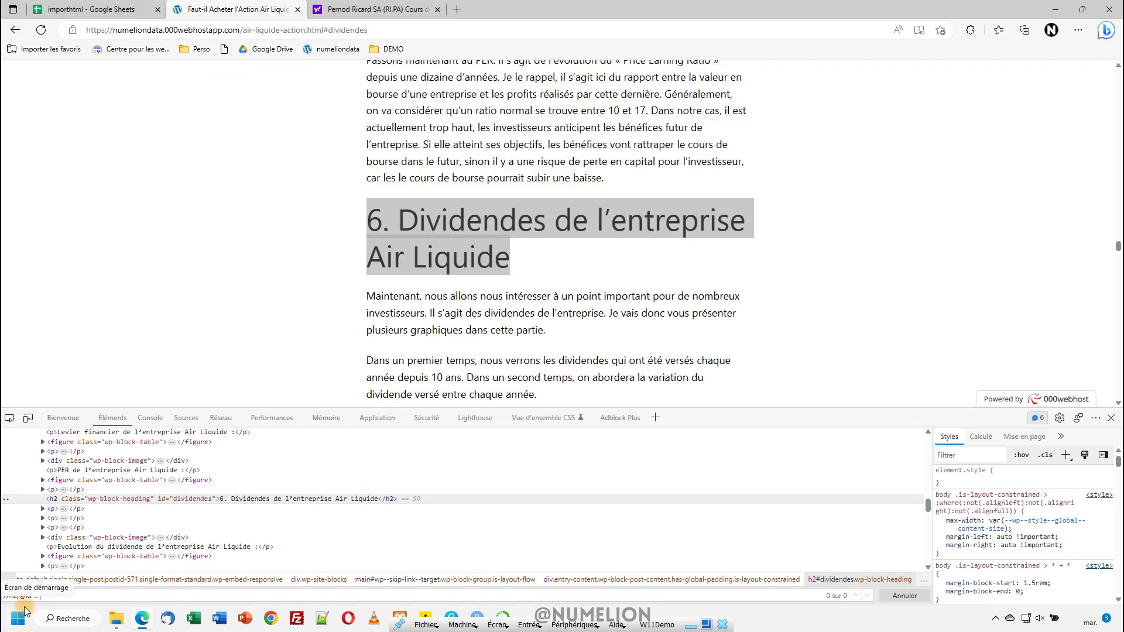
{"action": "type", "text": "\"\""}
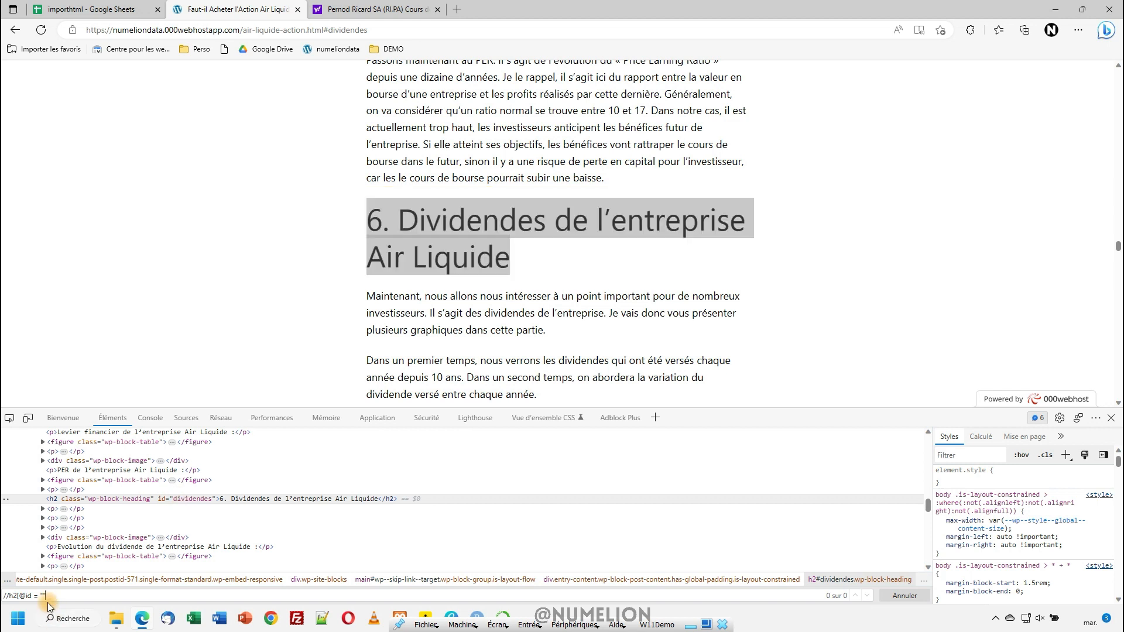
{"action": "type", "text": "diviendes"}
{"action": "left_click", "coordinate": [55, 596]}
{"action": "type", "text": "d"}
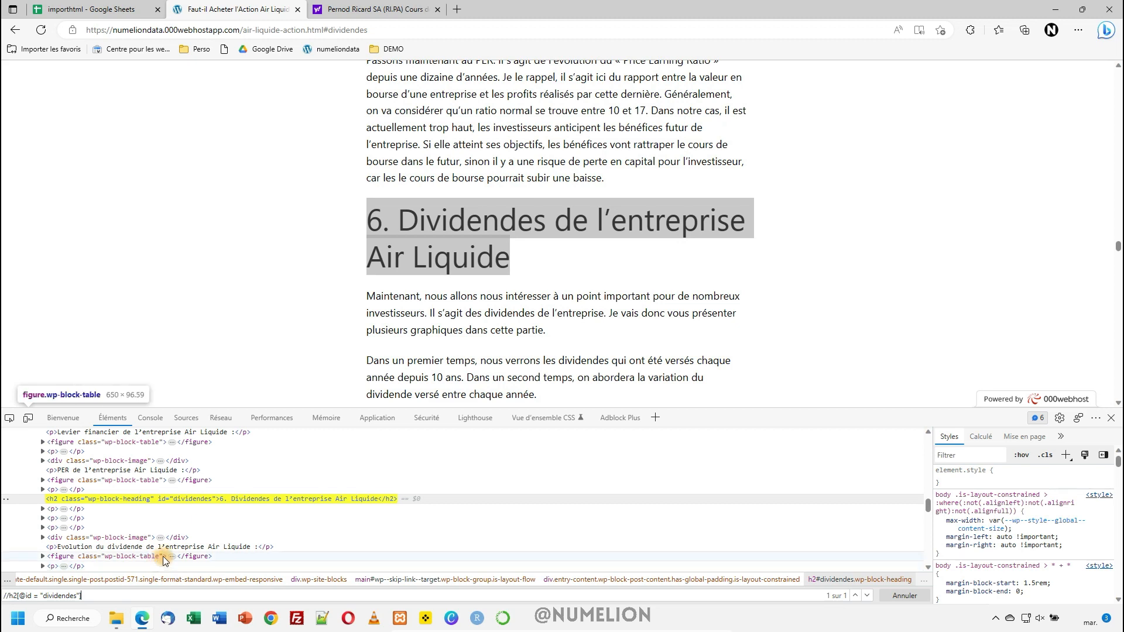
{"action": "left_click_drag", "start_coordinate": [129, 596], "coordinate": [1, 598]}
{"action": "key", "text": "ctrl+c"}
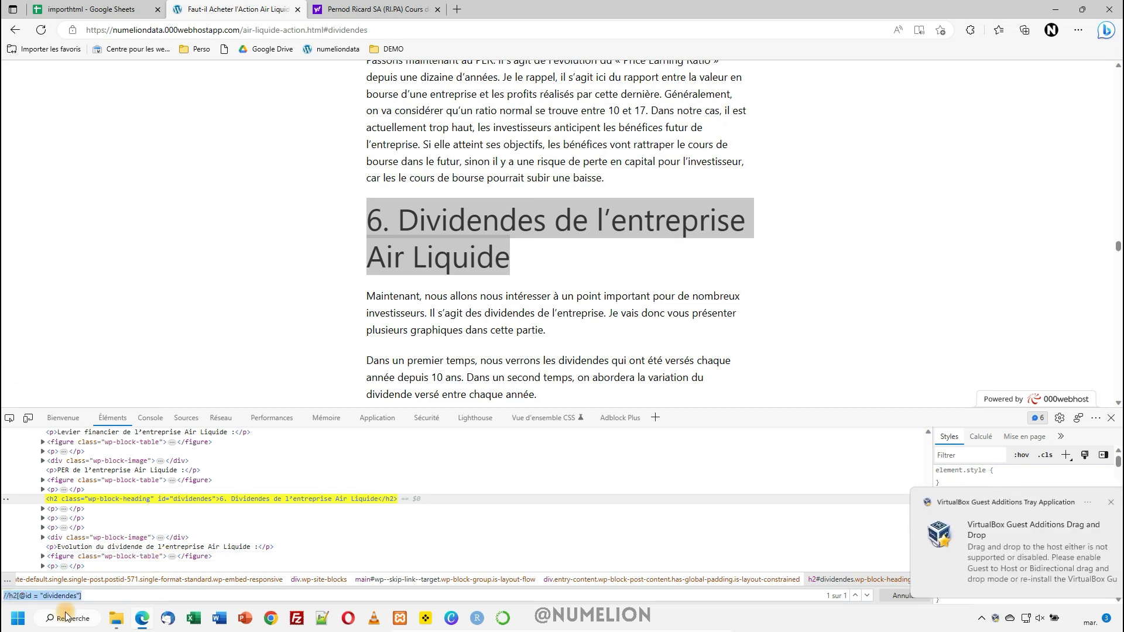
{"action": "left_click", "coordinate": [93, 10]}
{"action": "double_click", "coordinate": [127, 262]}
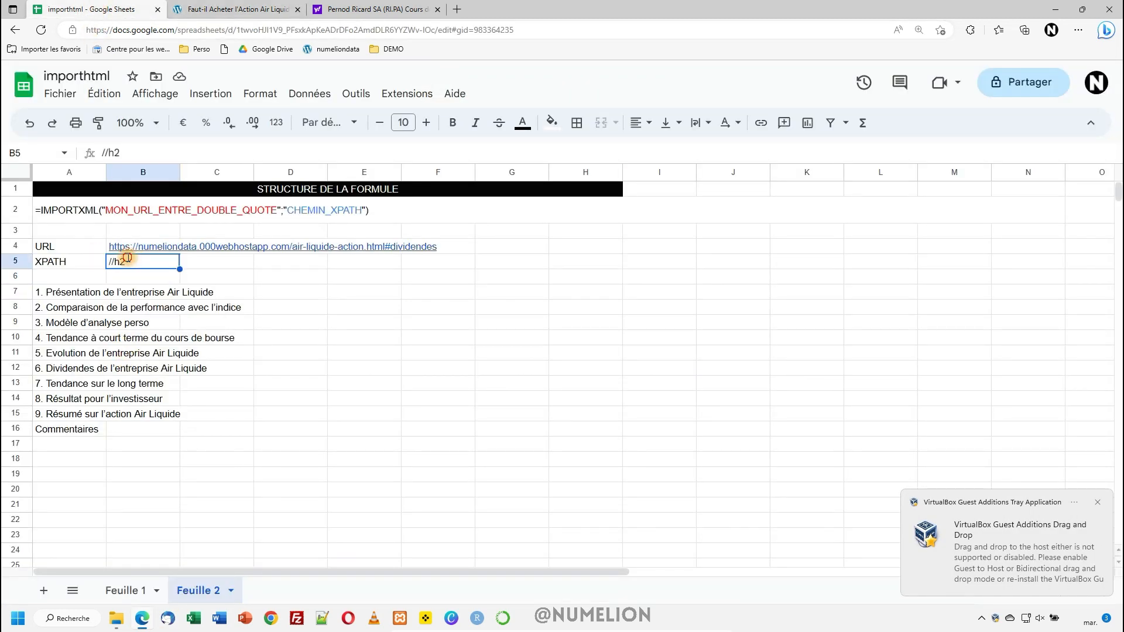
{"action": "key", "text": "ctrl+v"}
{"action": "key", "text": "Return"}
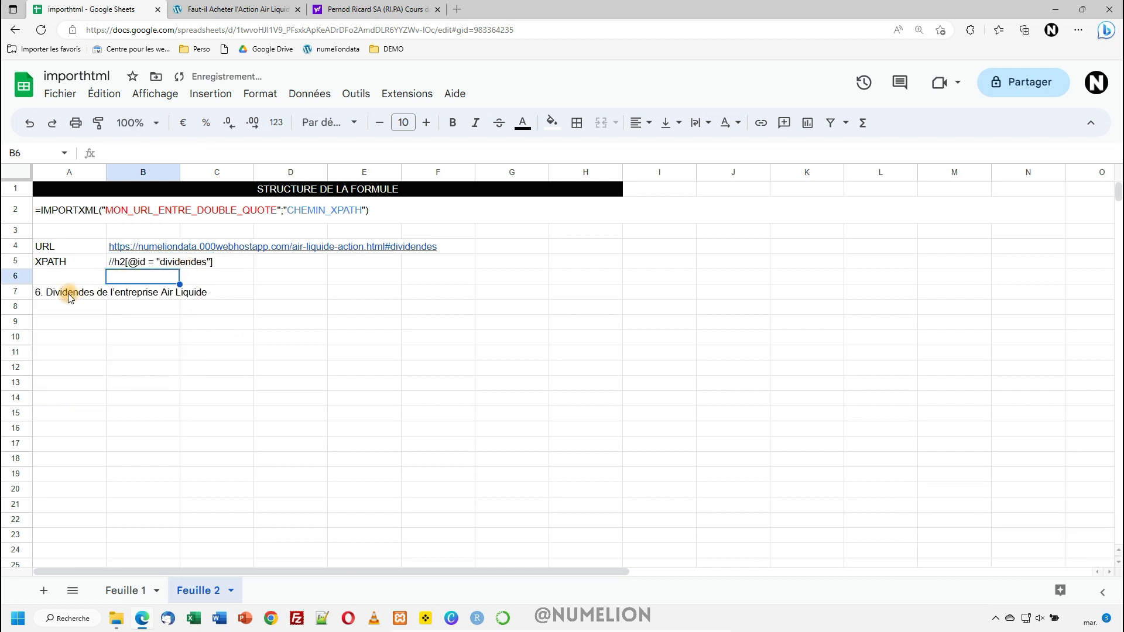
{"action": "left_click", "coordinate": [68, 294]}
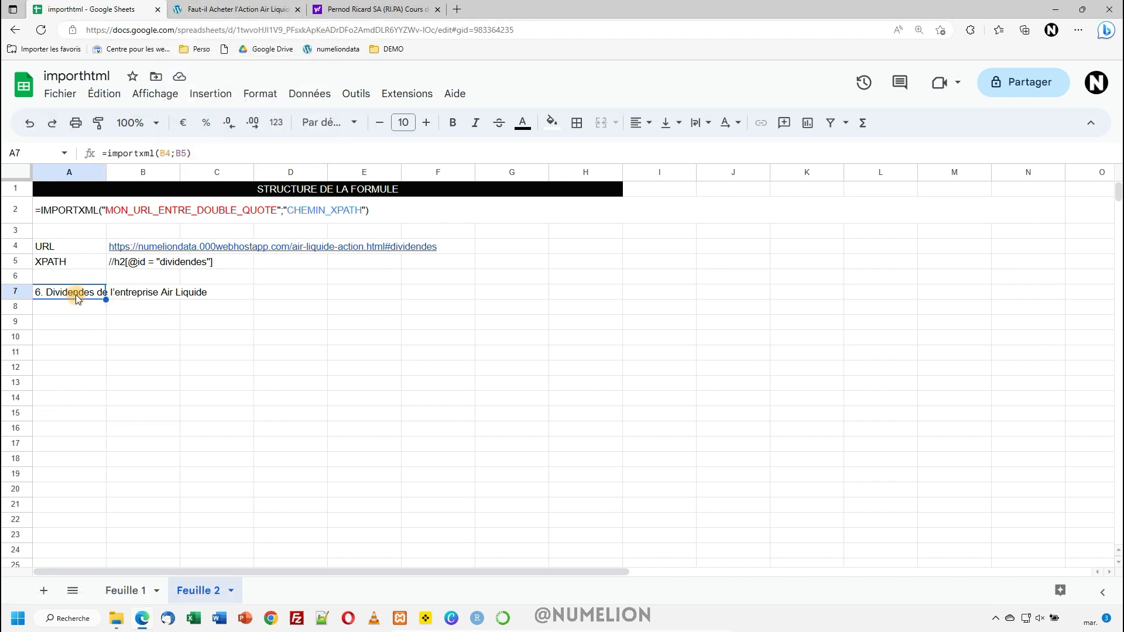
Step: Replace the element search on the article page with the XPath //p and extend it to //p/a
{"action": "left_click", "coordinate": [199, 9]}
{"action": "left_click_drag", "start_coordinate": [86, 596], "coordinate": [3, 596]}
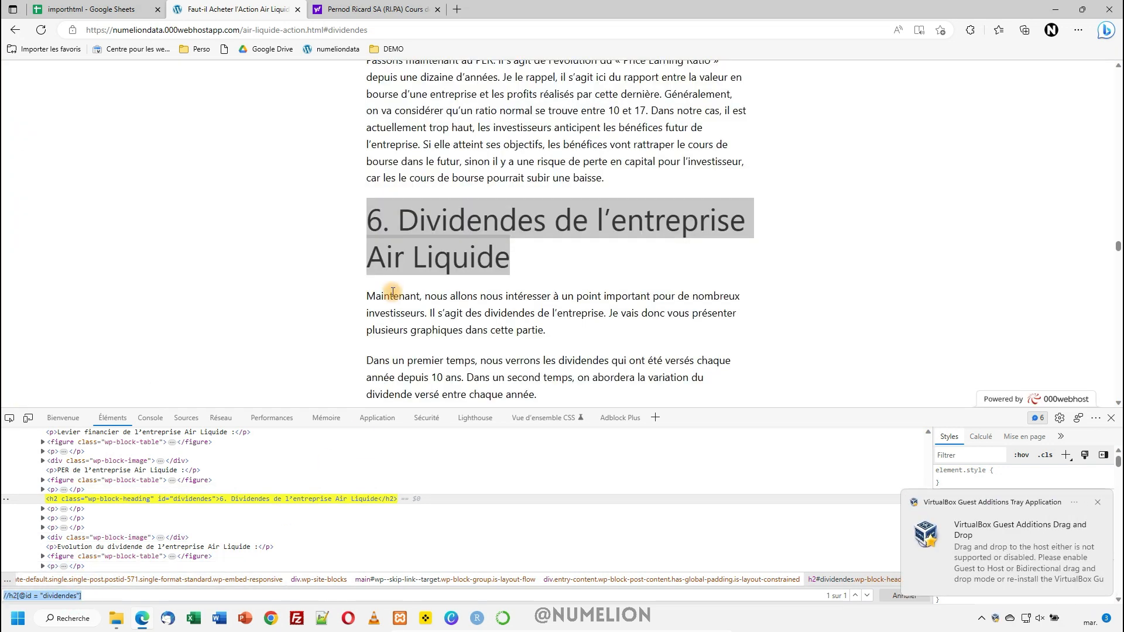
{"action": "key", "text": "ctrl+x"}
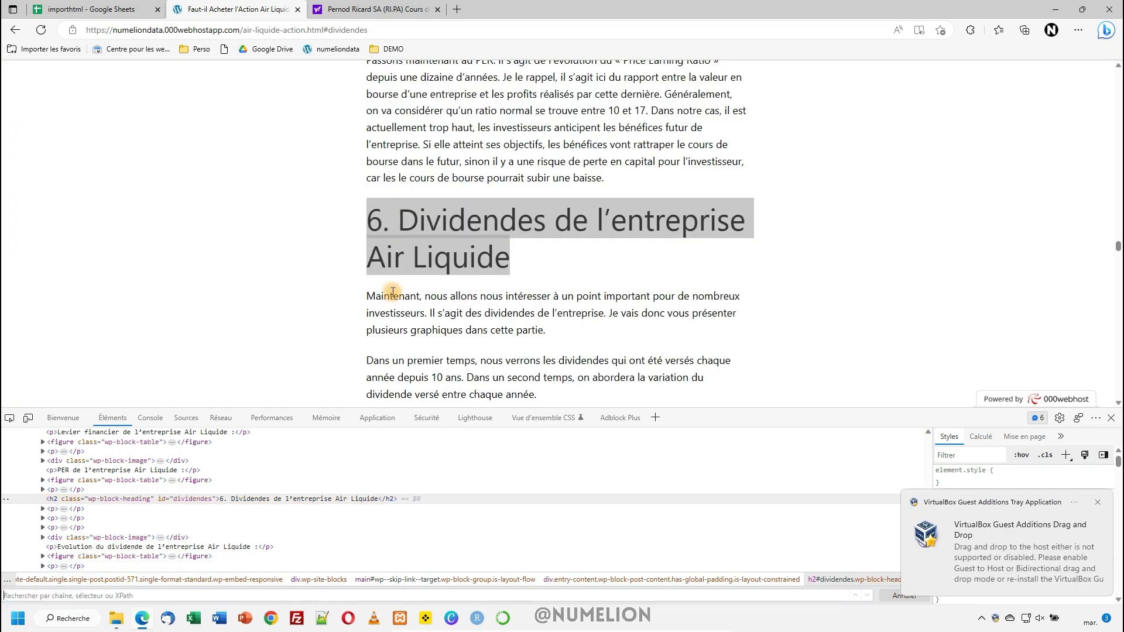
{"action": "type", "text": "//p"}
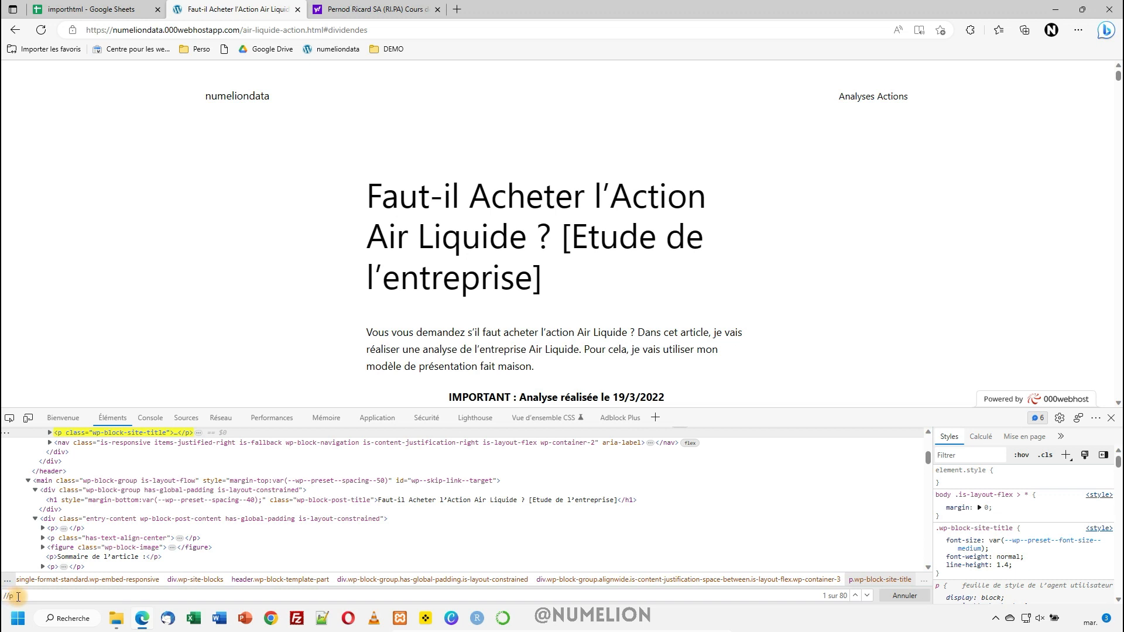
{"action": "left_click", "coordinate": [49, 619]}
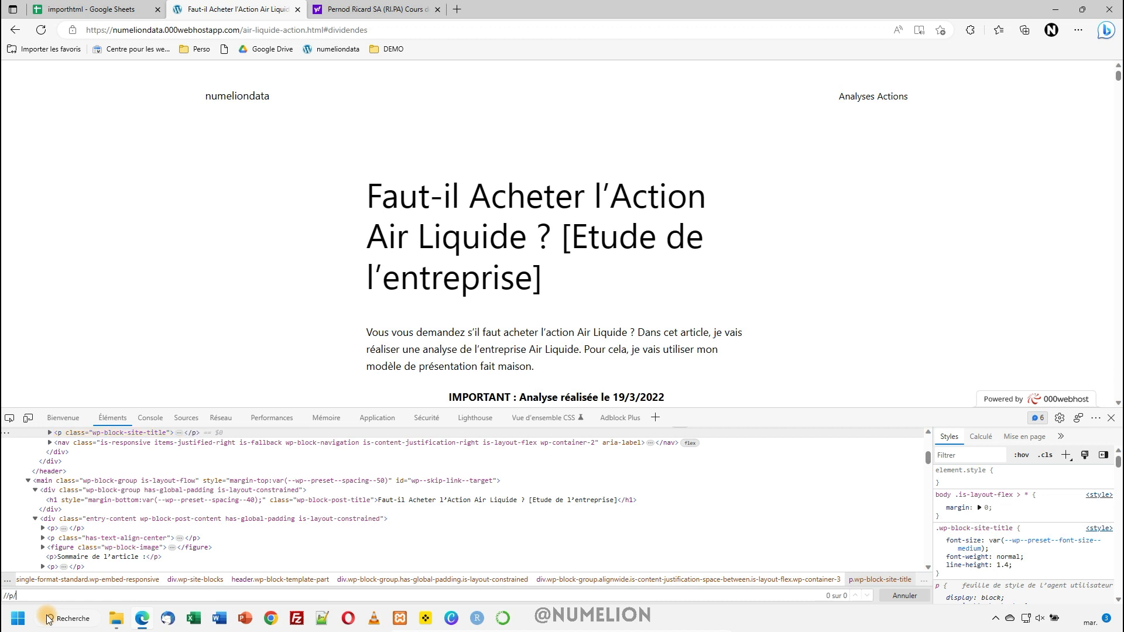
{"action": "type", "text": "a"}
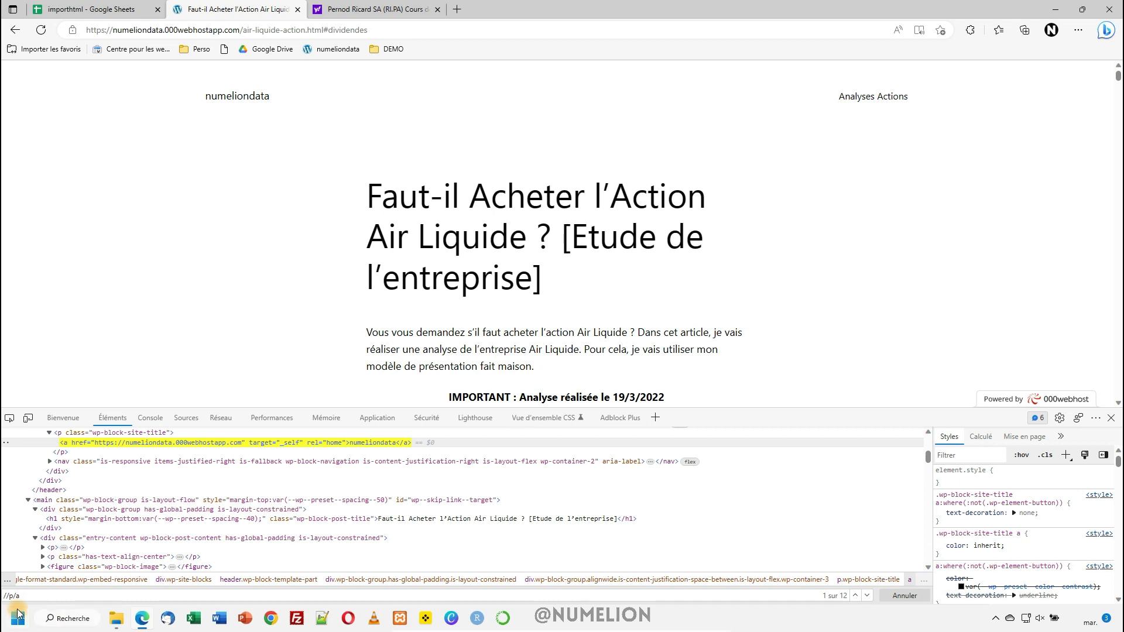
Step: Copy the XPath //p/a from the element search into cell B5 and review the imported link texts in A7:A18
{"action": "left_click_drag", "start_coordinate": [30, 596], "coordinate": [1, 596]}
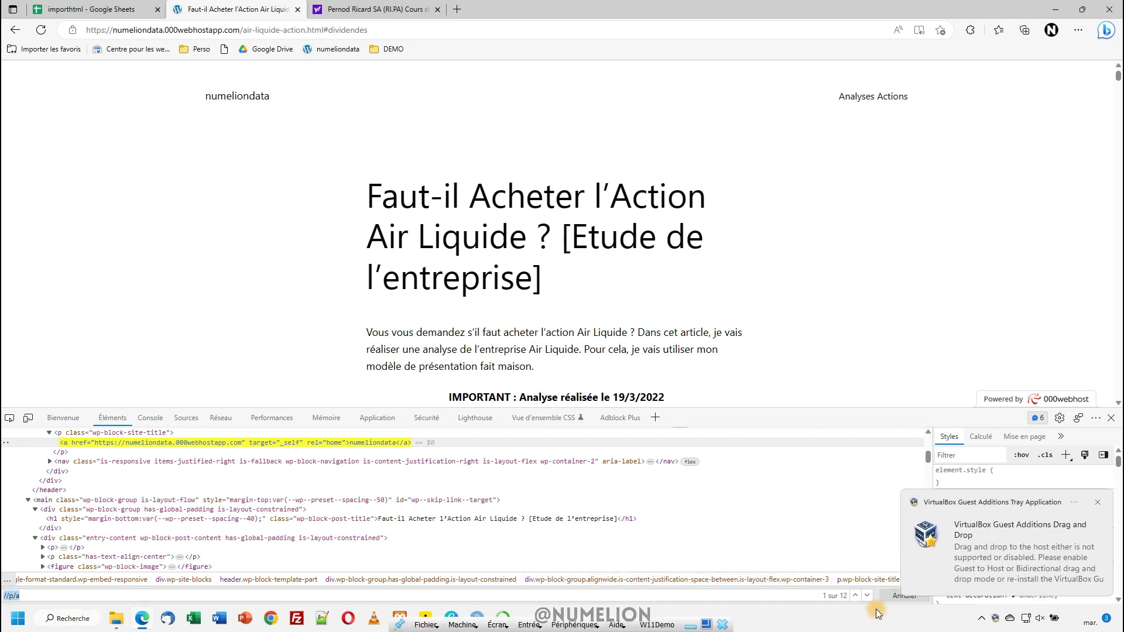
{"action": "left_click", "coordinate": [45, 12]}
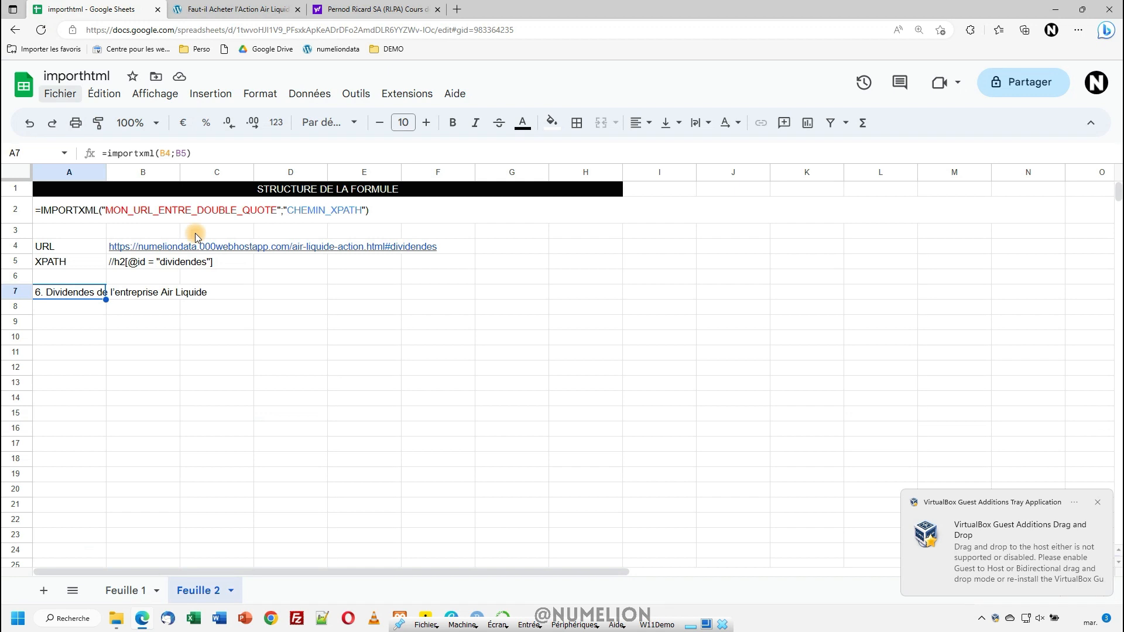
{"action": "left_click", "coordinate": [149, 261]}
{"action": "type", "text": "//p/a"}
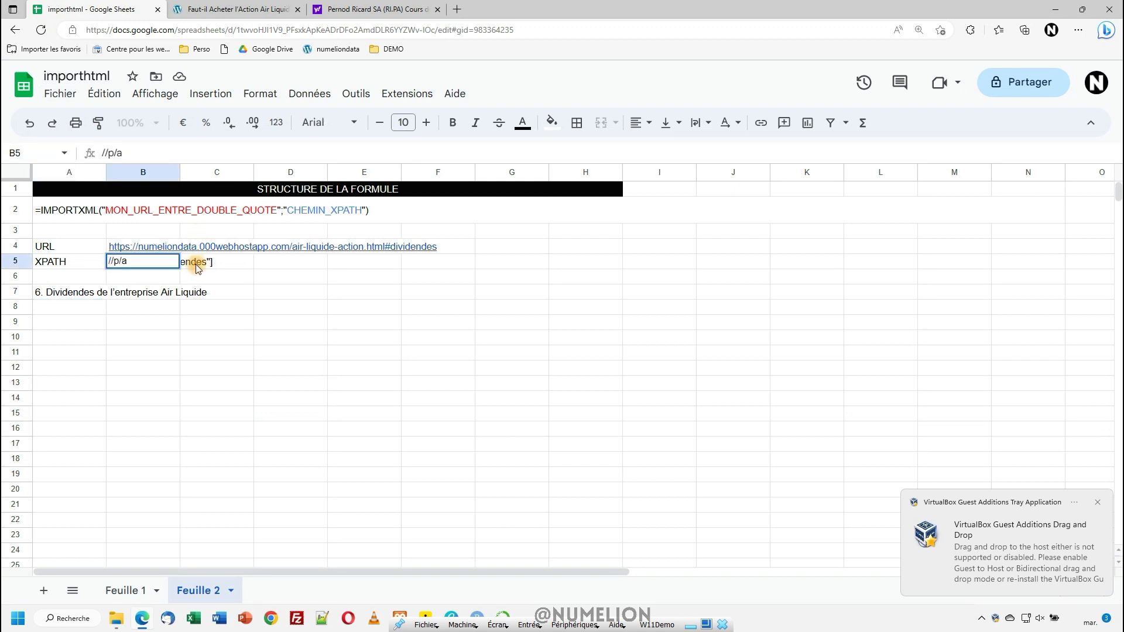
{"action": "key", "text": "Return"}
{"action": "left_click_drag", "start_coordinate": [59, 292], "coordinate": [68, 461]}
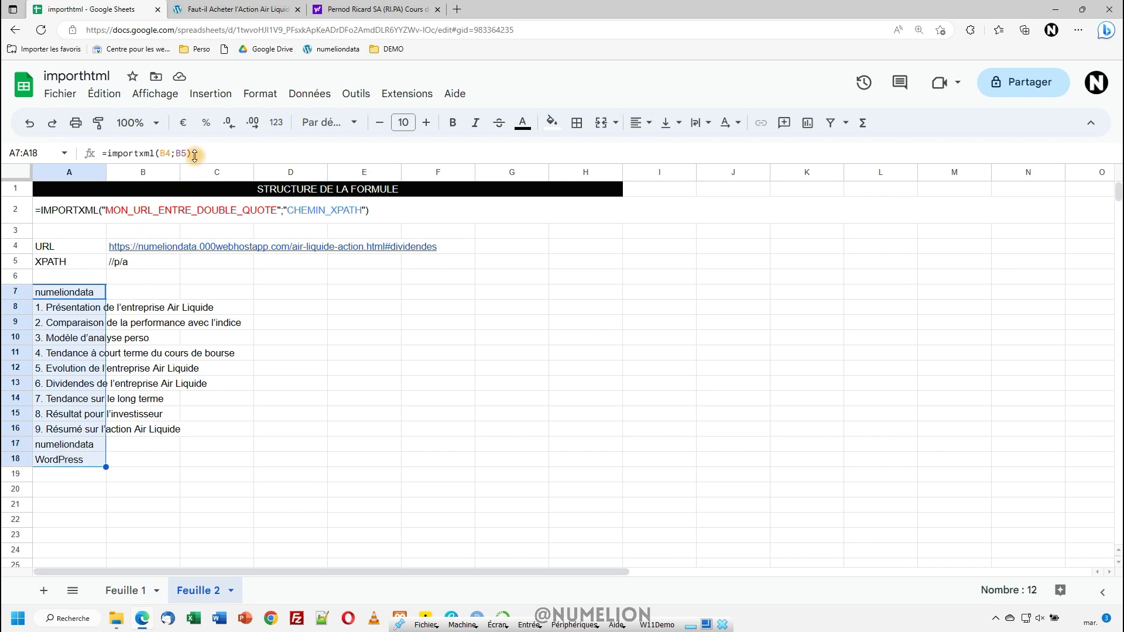
{"action": "left_click", "coordinate": [205, 10]}
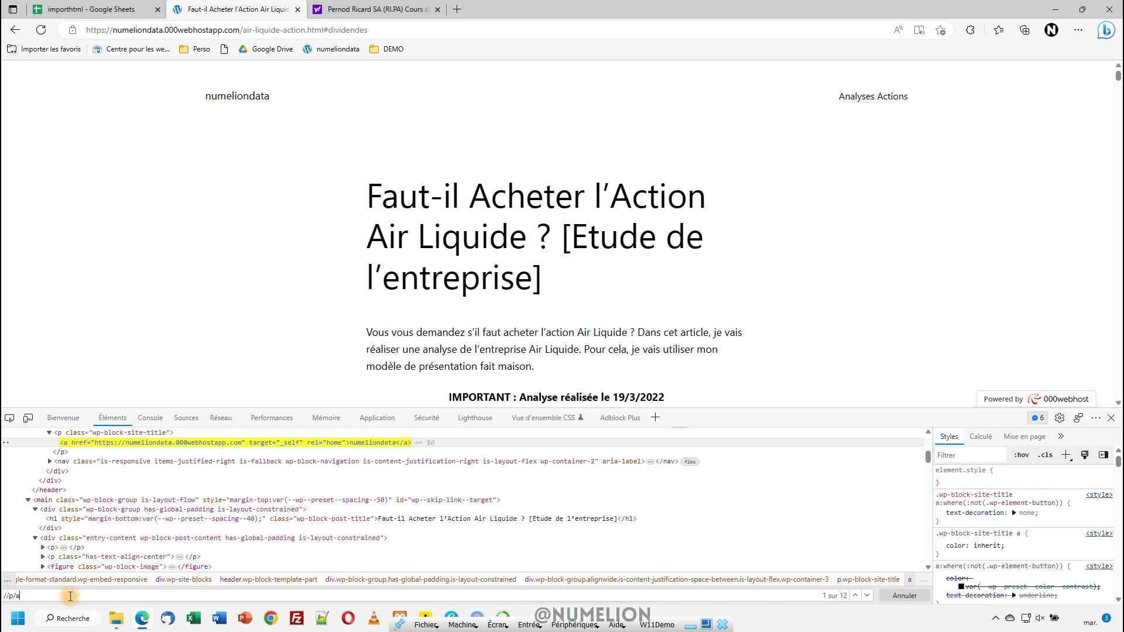
{"action": "type", "text": "/@"}
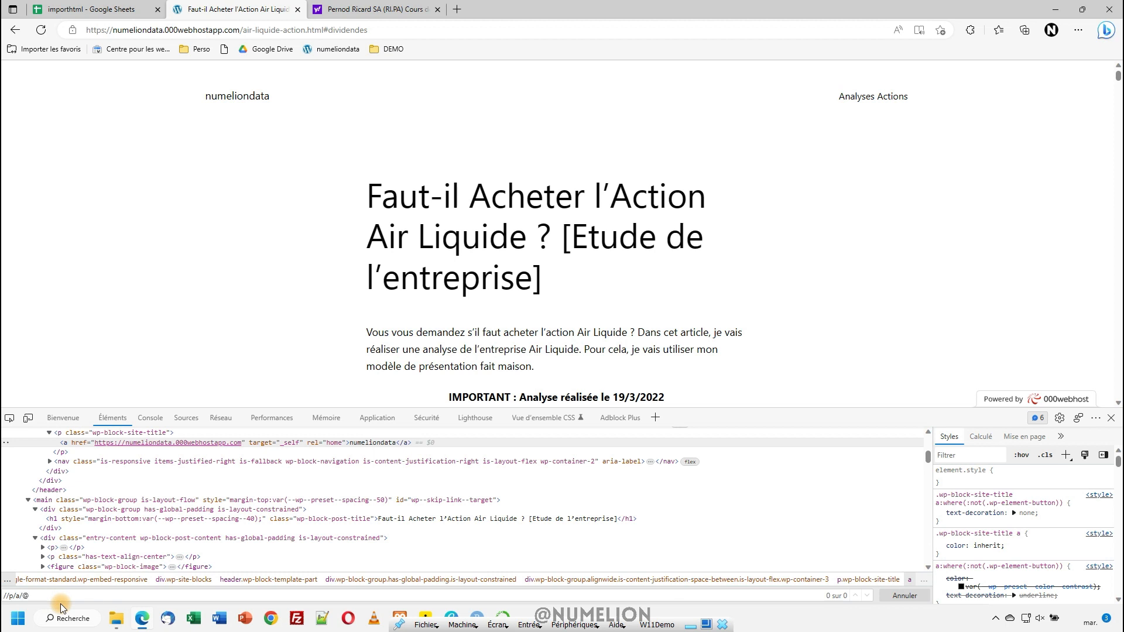
{"action": "type", "text": "href"}
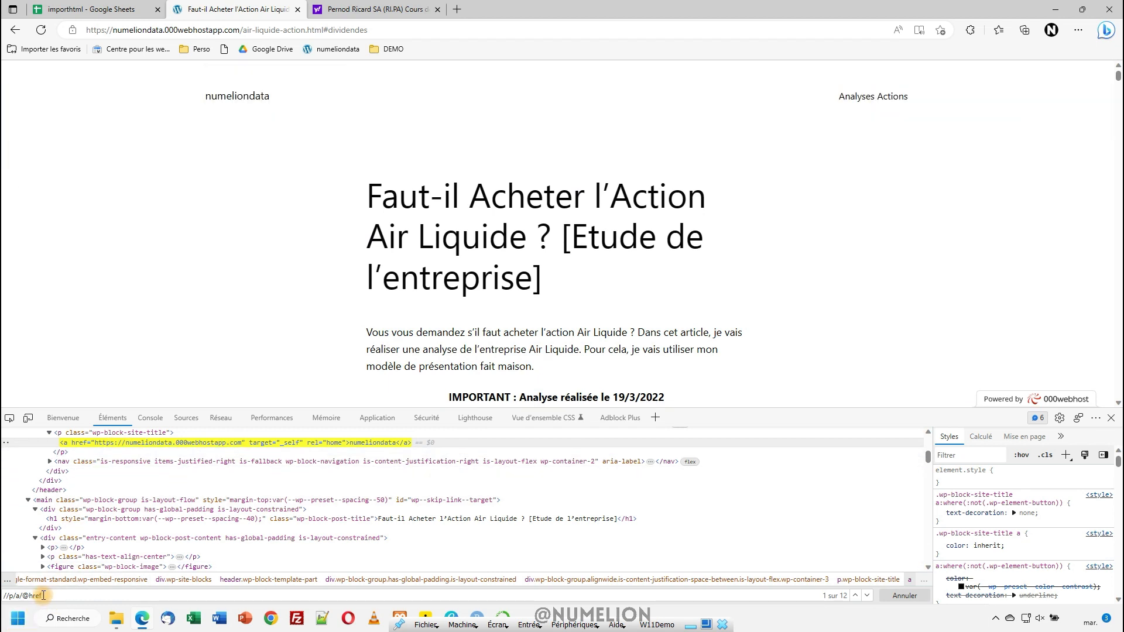
{"action": "left_click_drag", "start_coordinate": [48, 596], "coordinate": [6, 596]}
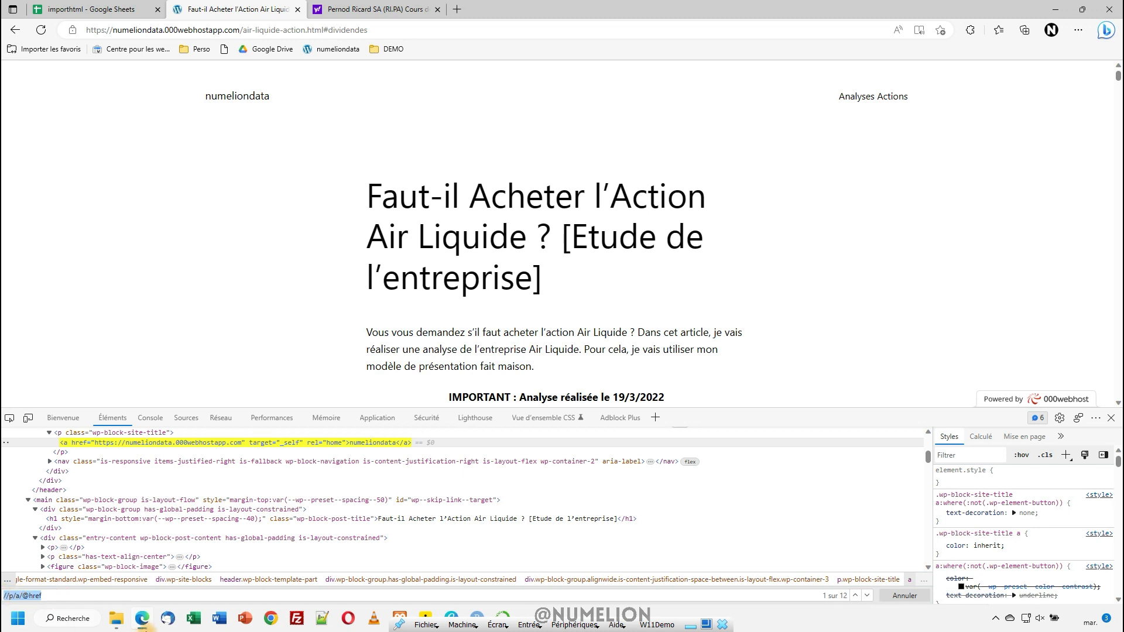
{"action": "left_click", "coordinate": [112, 9]}
{"action": "double_click", "coordinate": [122, 265]}
{"action": "key", "text": "ctrl+v"}
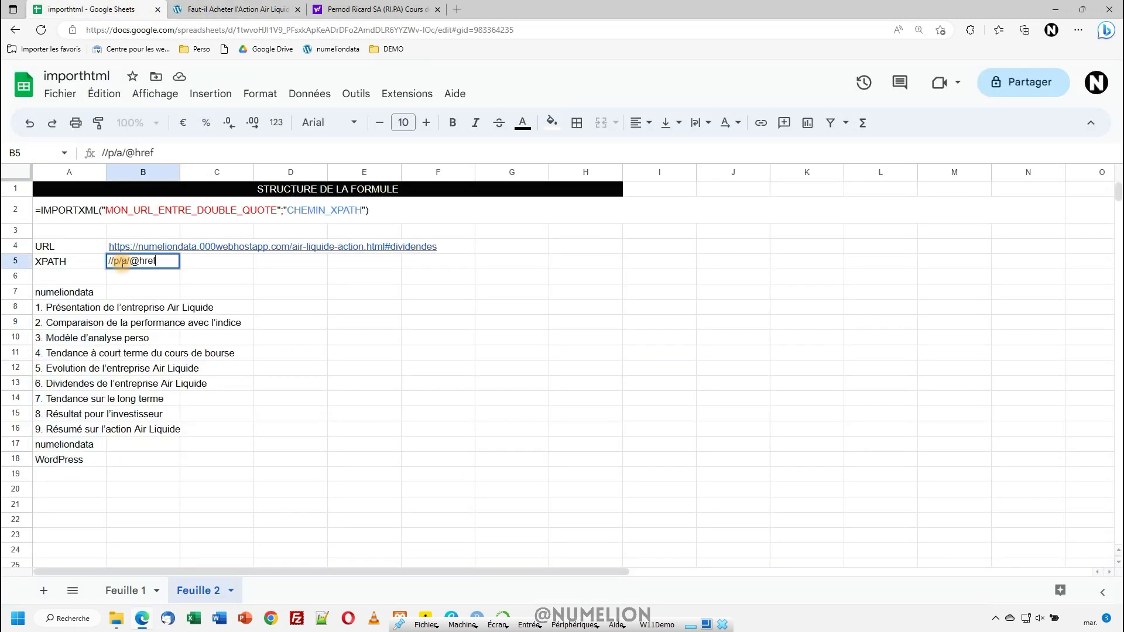
{"action": "key", "text": "Return"}
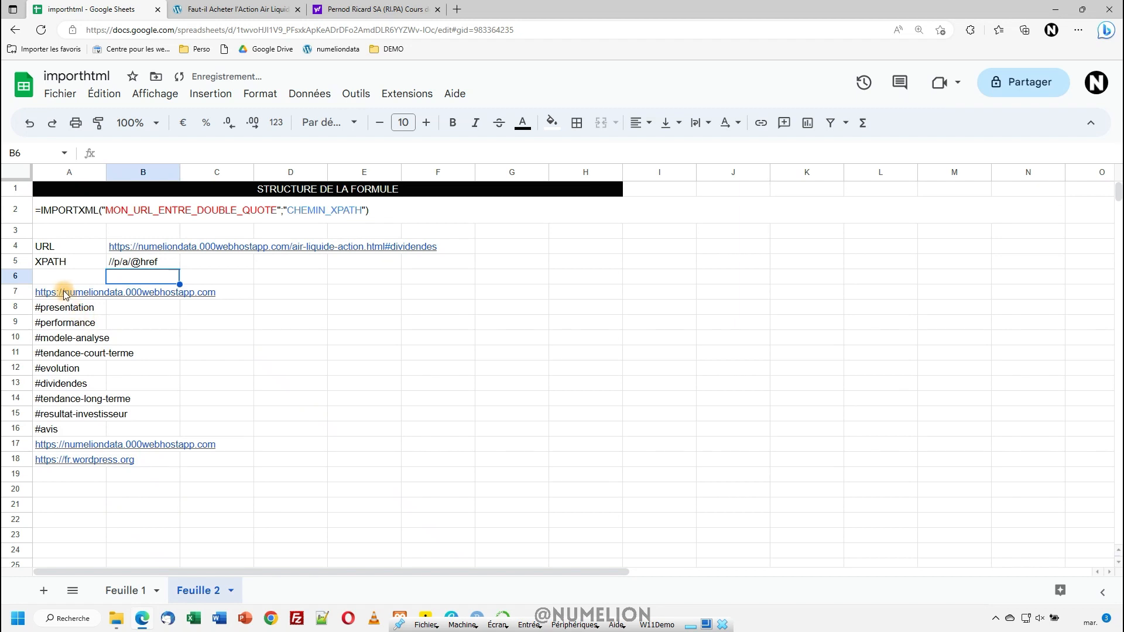
Step: Compare the imported link addresses in A8:A16 with the table of contents links on the article page
{"action": "mouse_move", "coordinate": [64, 293]}
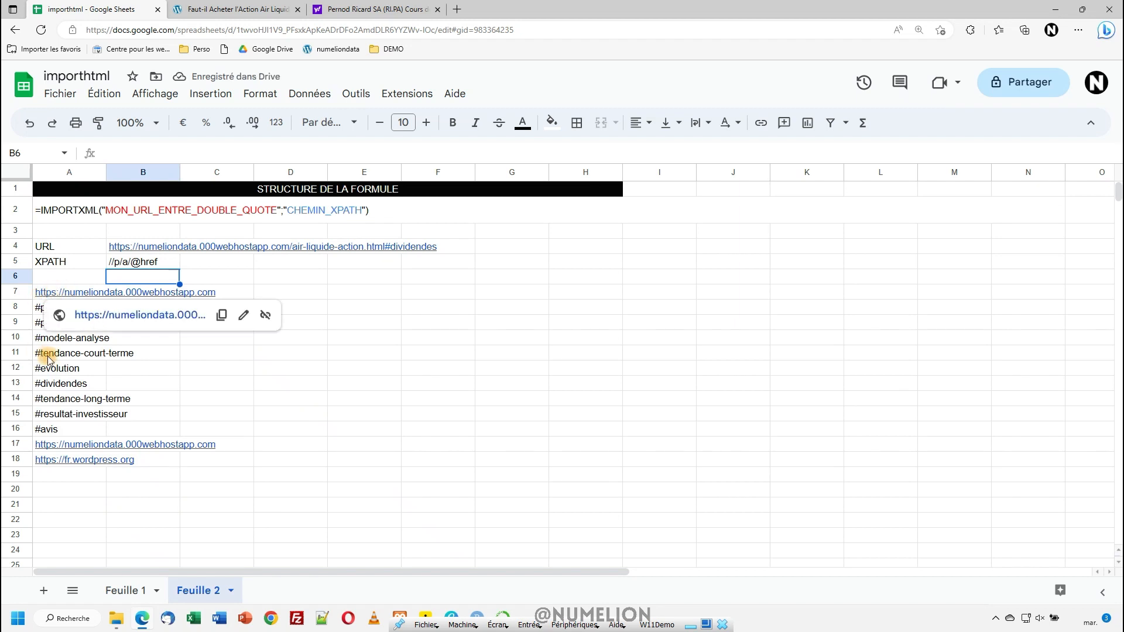
{"action": "left_click_drag", "start_coordinate": [38, 315], "coordinate": [53, 430]}
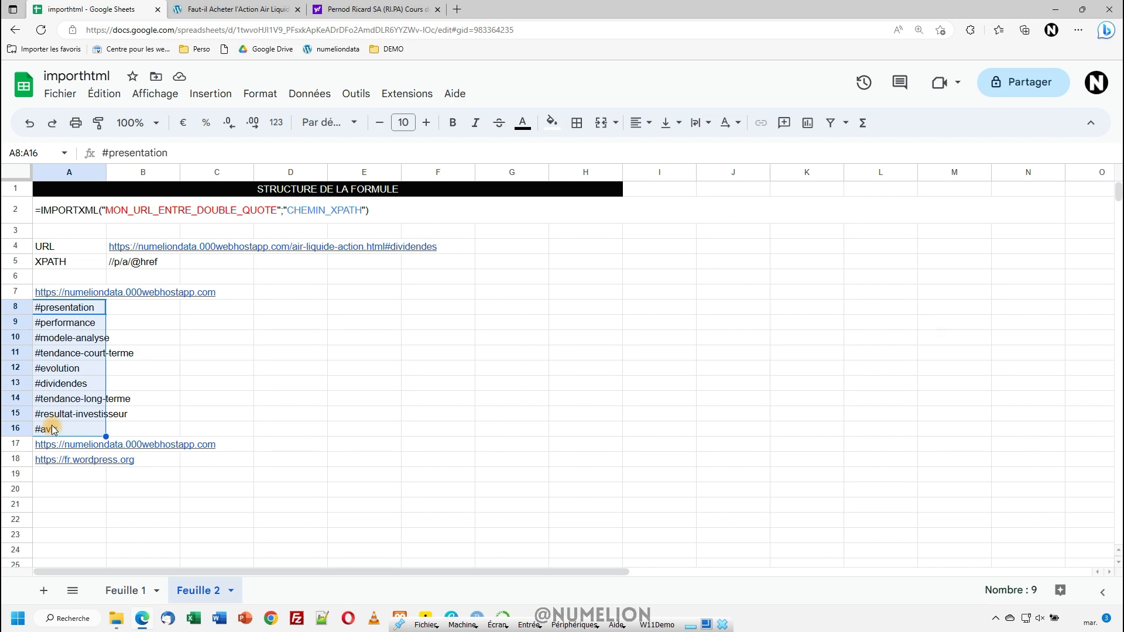
{"action": "left_click", "coordinate": [252, 10]}
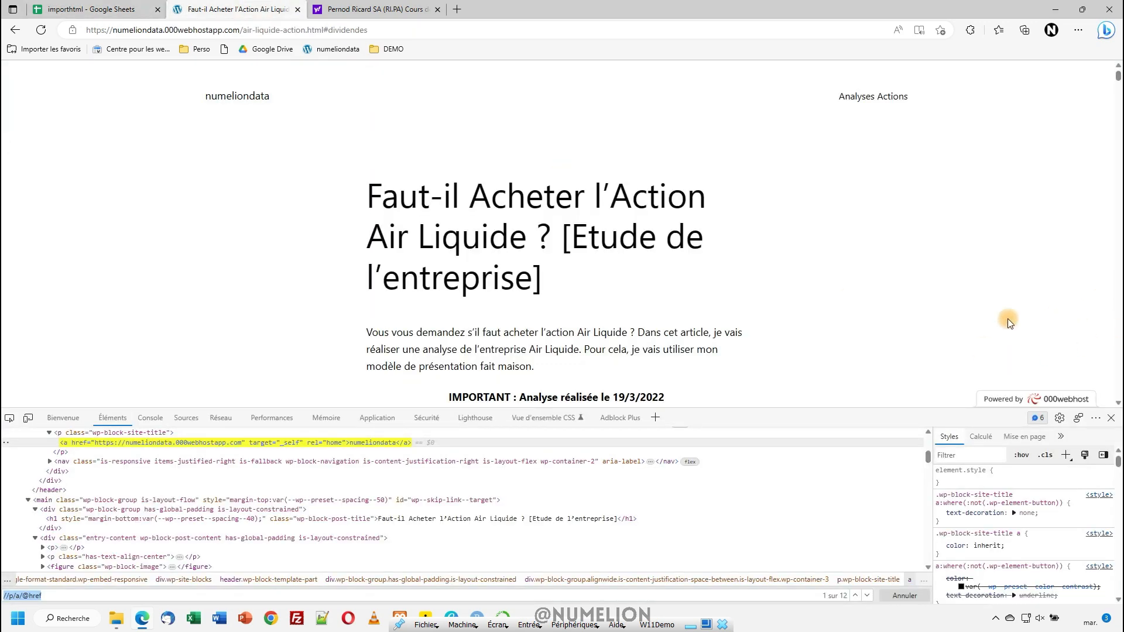
{"action": "scroll", "coordinate": [704, 322], "scroll_direction": "down", "scroll_amount": 9}
{"action": "scroll", "coordinate": [398, 216], "scroll_direction": "up", "scroll_amount": 2}
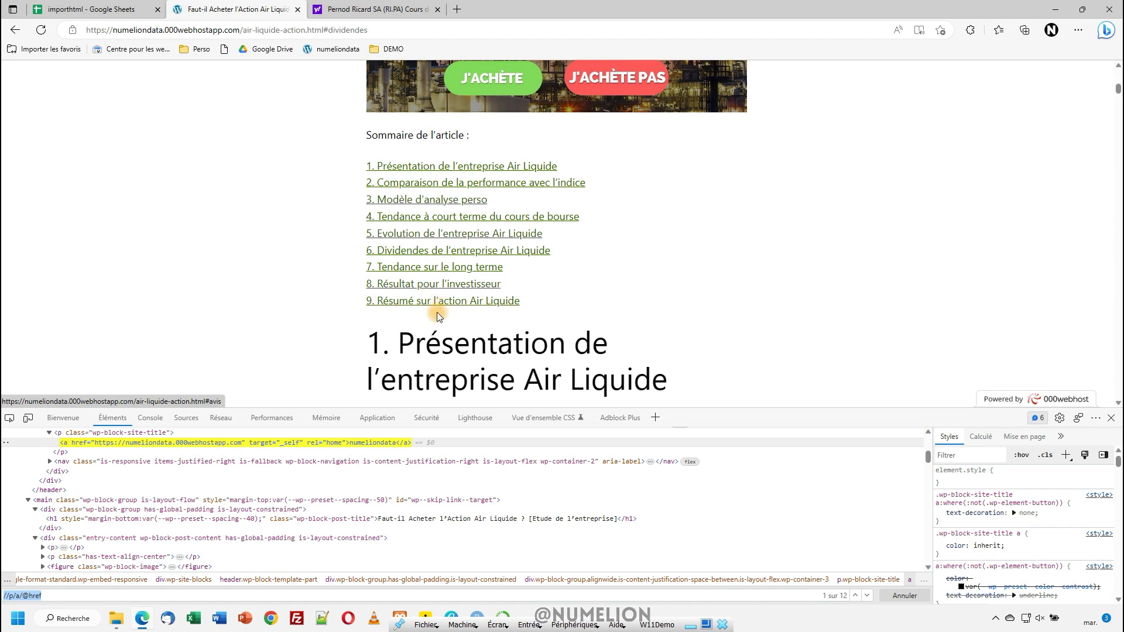
{"action": "left_click", "coordinate": [68, 5]}
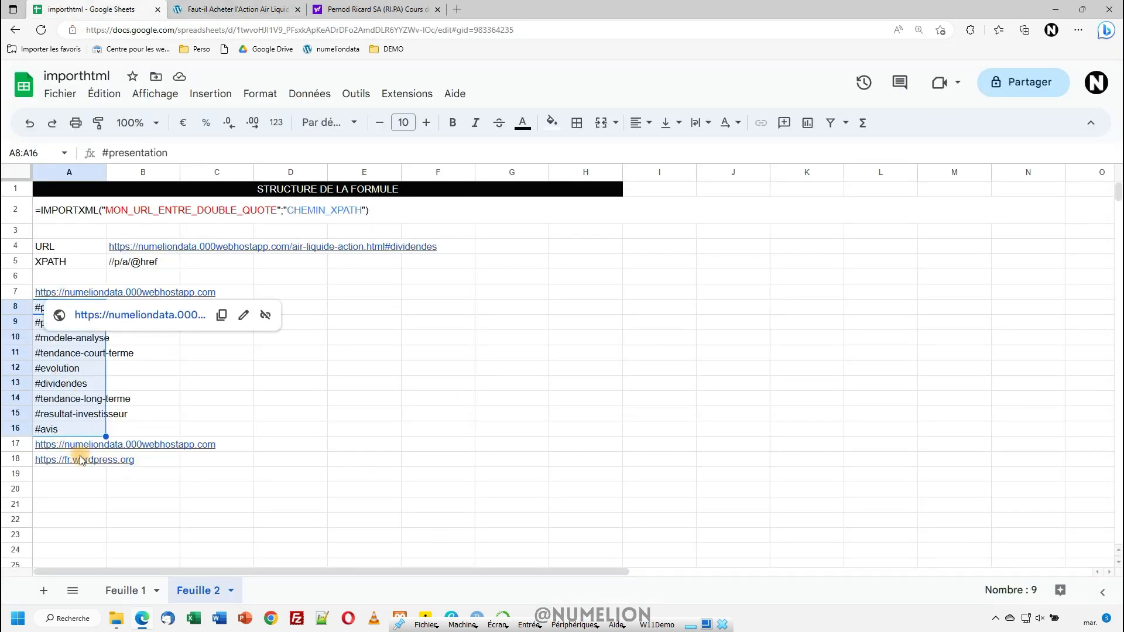
{"action": "left_click", "coordinate": [145, 412]}
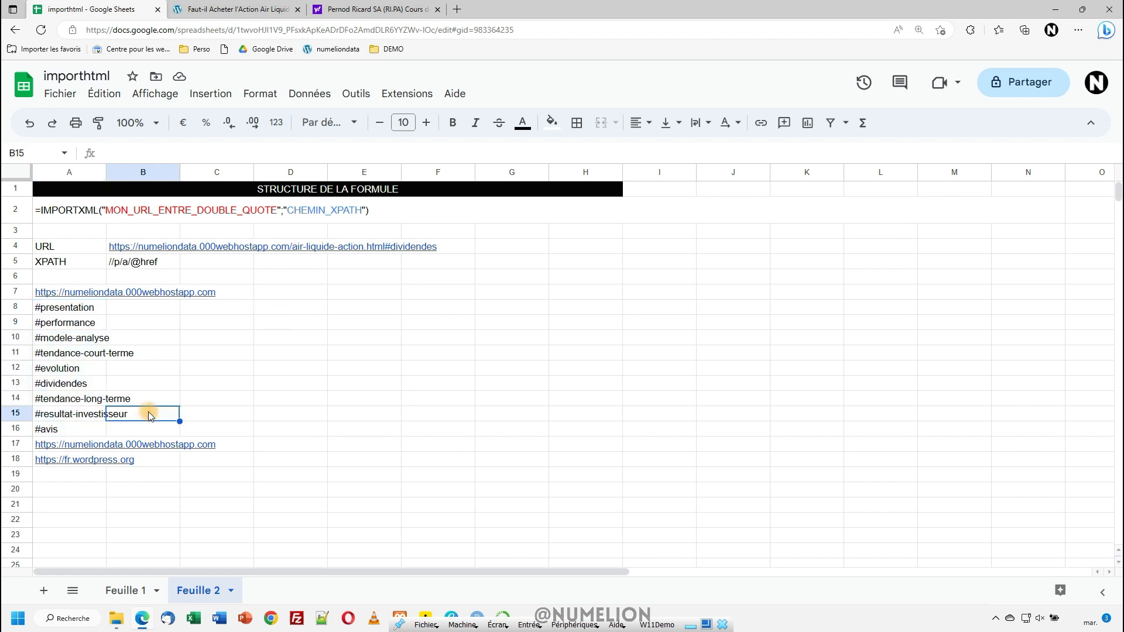
{"action": "left_click", "coordinate": [231, 9]}
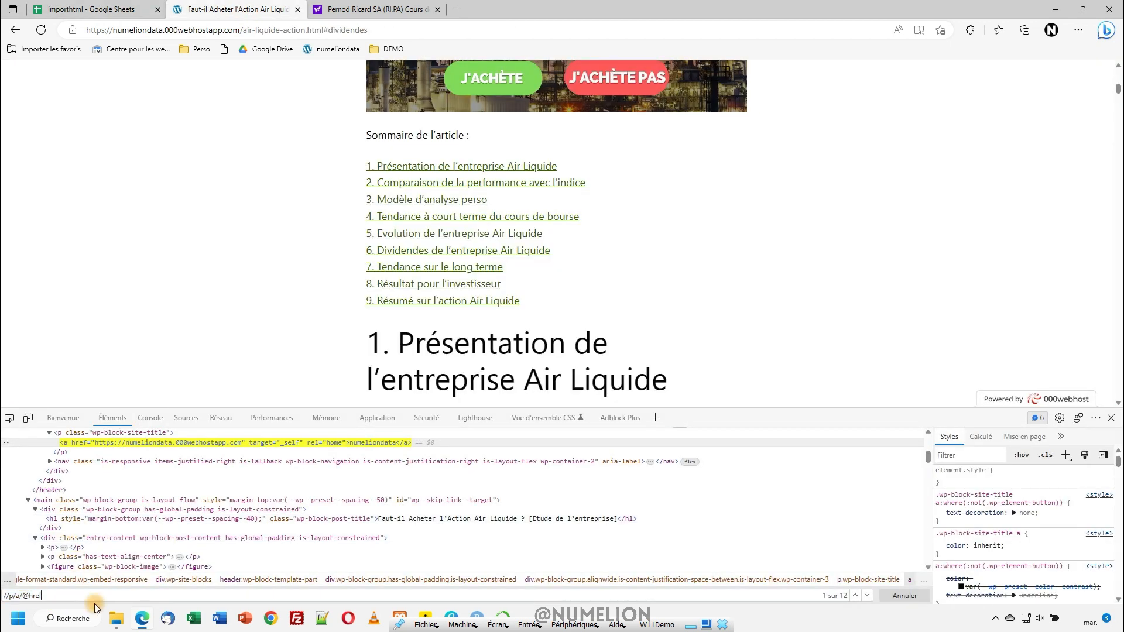
{"action": "key", "text": "BackSpace"}
{"action": "key", "text": "BackSpace"}
{"action": "key", "text": "BackSpace"}
{"action": "key", "text": "BackSpace"}
{"action": "key", "text": "BackSpace"}
{"action": "key", "text": "BackSpace"}
{"action": "key", "text": "BackSpace"}
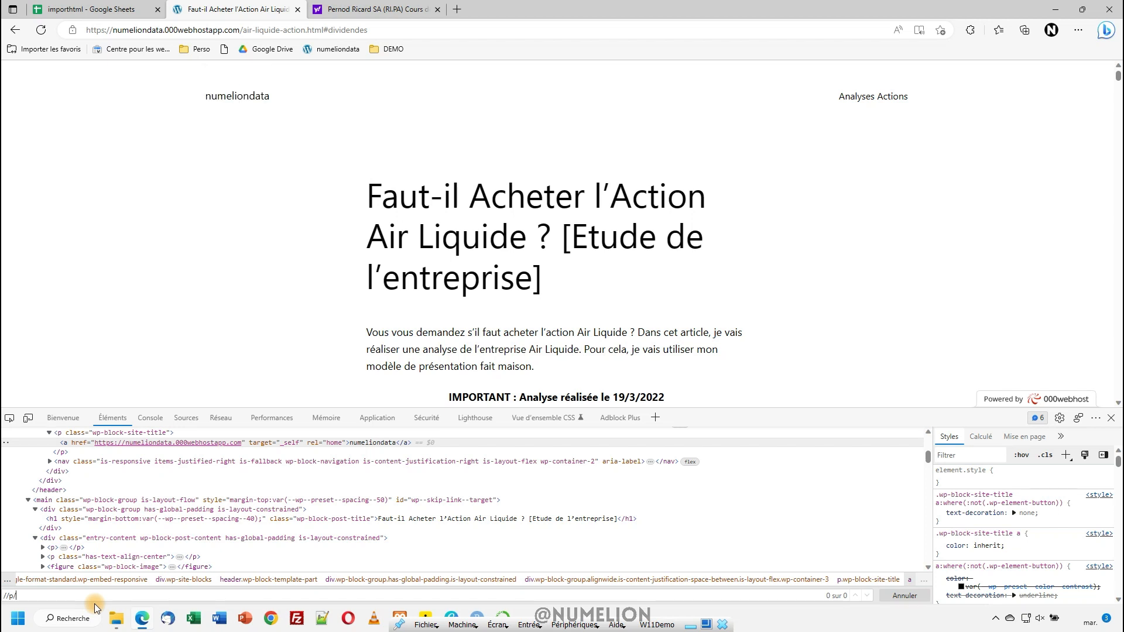
{"action": "key", "text": "BackSpace"}
{"action": "key", "text": "BackSpace"}
{"action": "type", "text": "img"}
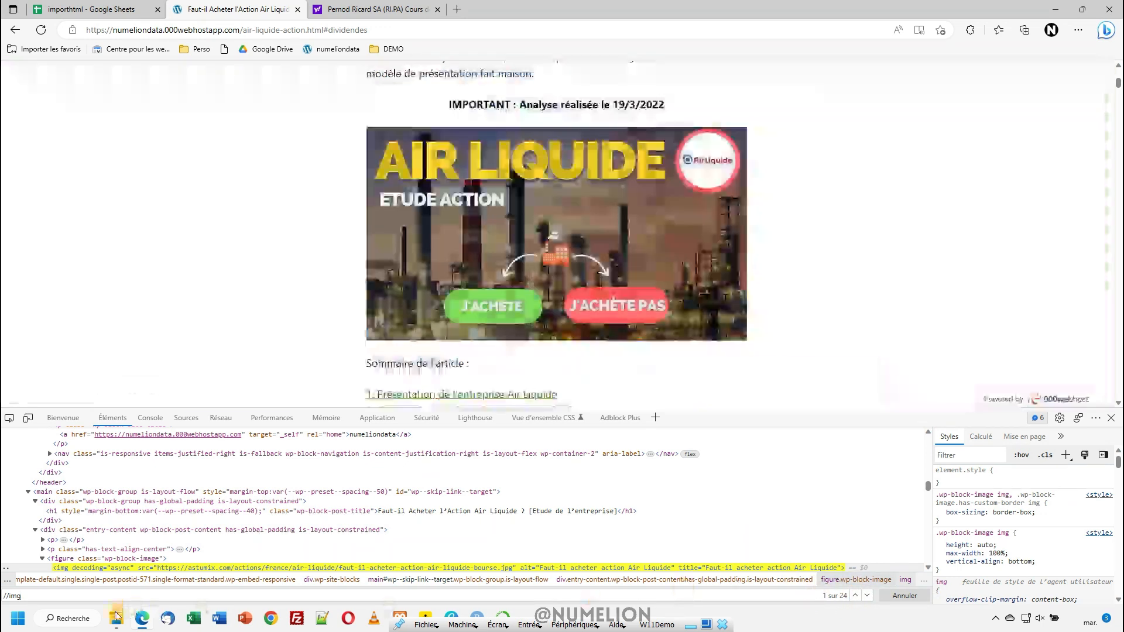
{"action": "type", "text": "/"}
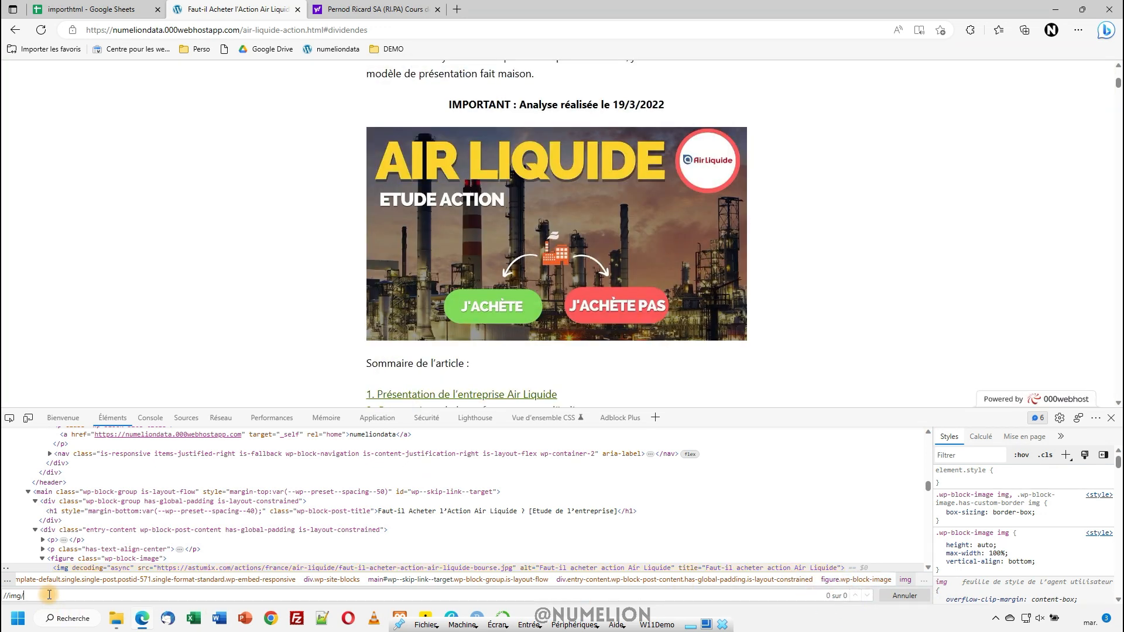
{"action": "type", "text": "@"}
{"action": "type", "text": "c"}
{"action": "left_click_drag", "start_coordinate": [64, 597], "coordinate": [5, 597]}
{"action": "key", "text": "ctrl+c"}
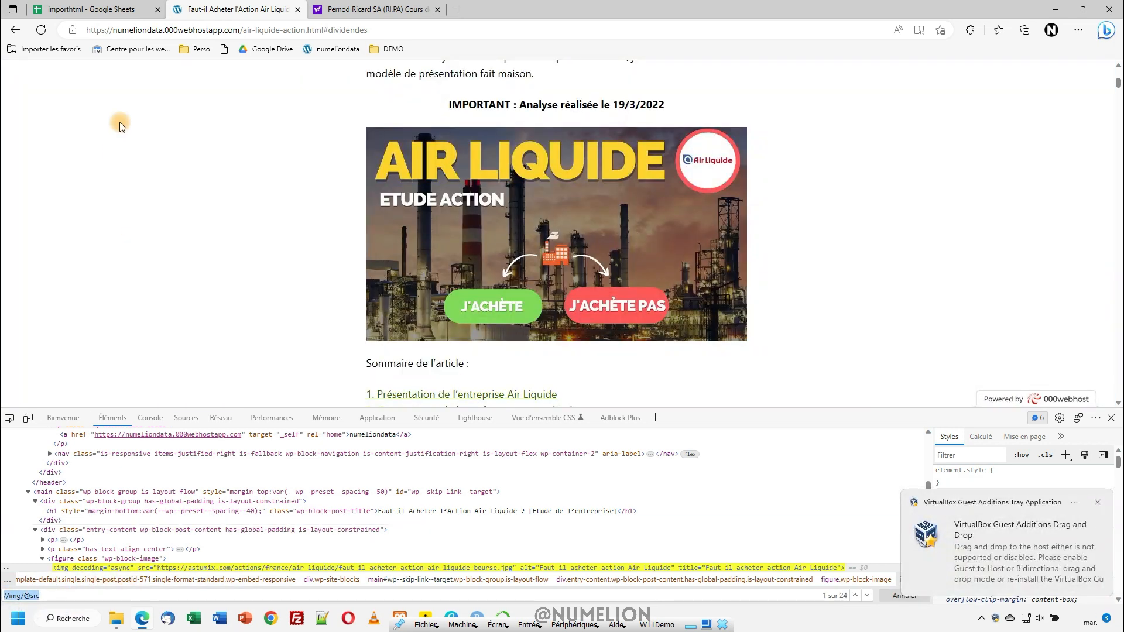
{"action": "left_click", "coordinate": [96, 9]}
{"action": "left_click", "coordinate": [139, 262]}
{"action": "key", "text": "ctrl+v"}
{"action": "key", "text": "Return"}
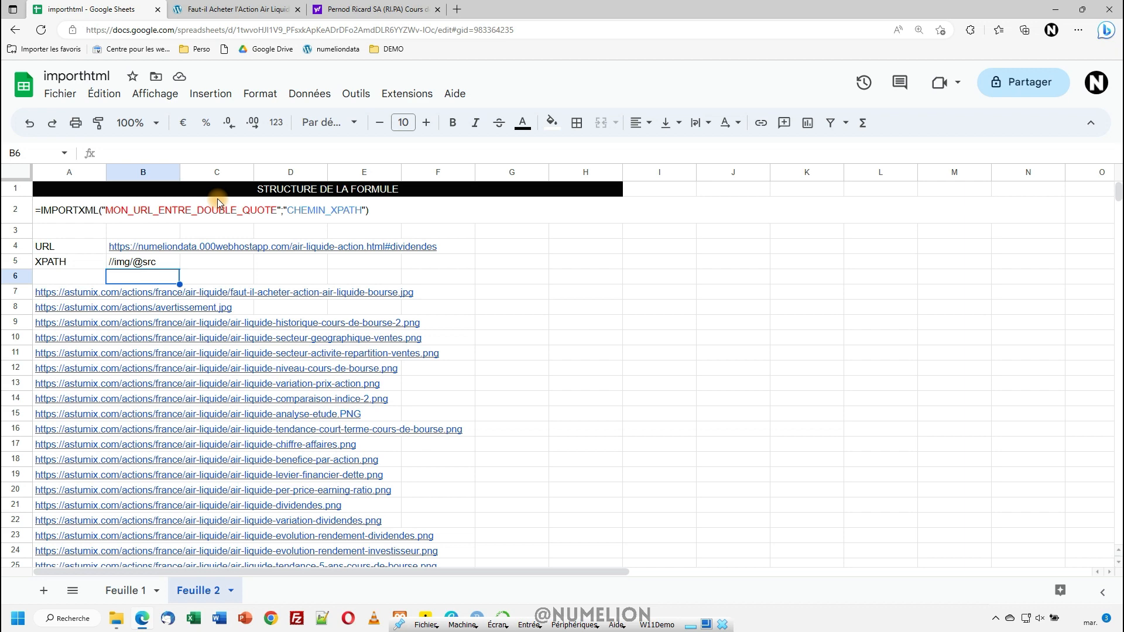
Step: Inspect the author name below the end of the Air Liquide article in the page code
{"action": "left_click", "coordinate": [245, 10]}
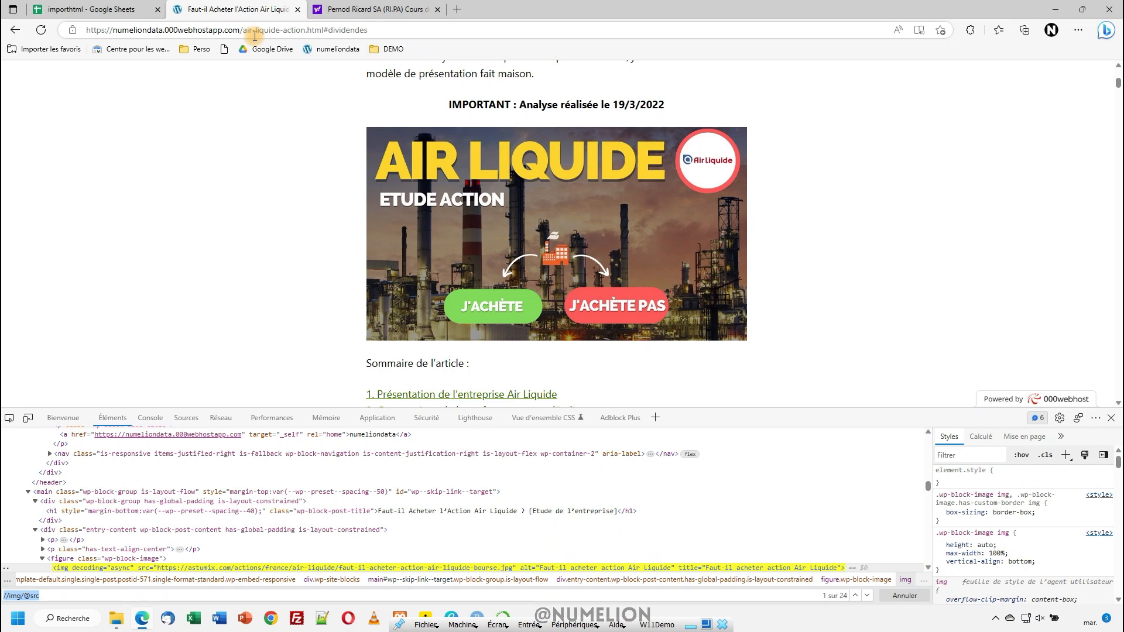
{"action": "scroll", "coordinate": [268, 311], "scroll_direction": "down", "scroll_amount": 5}
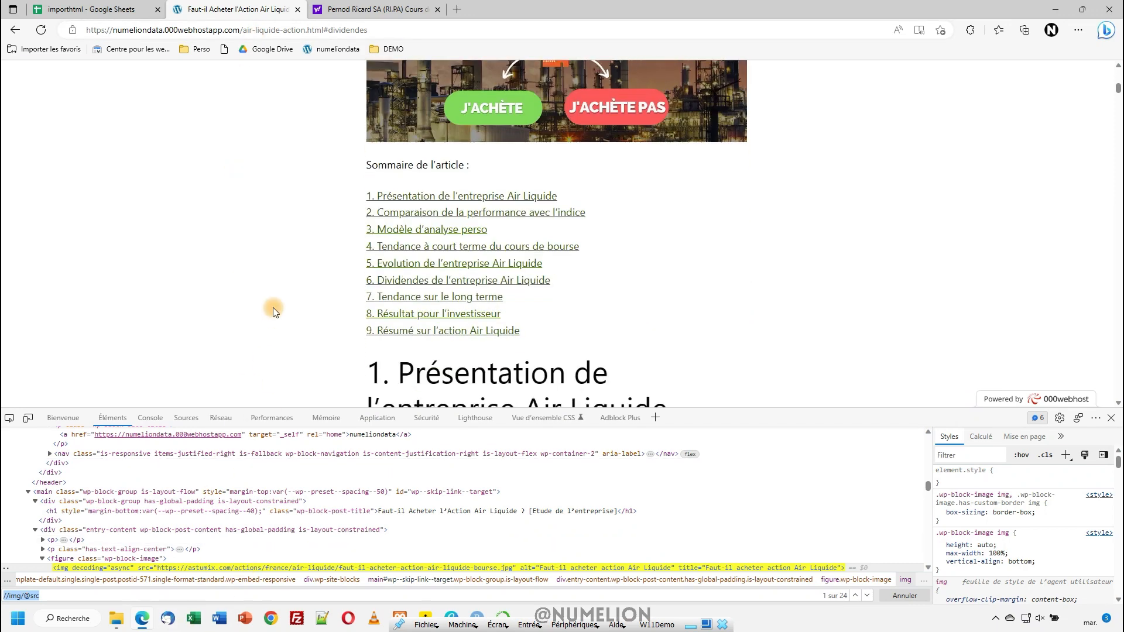
{"action": "left_click_drag", "start_coordinate": [1118, 93], "coordinate": [1119, 380]}
{"action": "scroll", "coordinate": [422, 283], "scroll_direction": "up", "scroll_amount": 5}
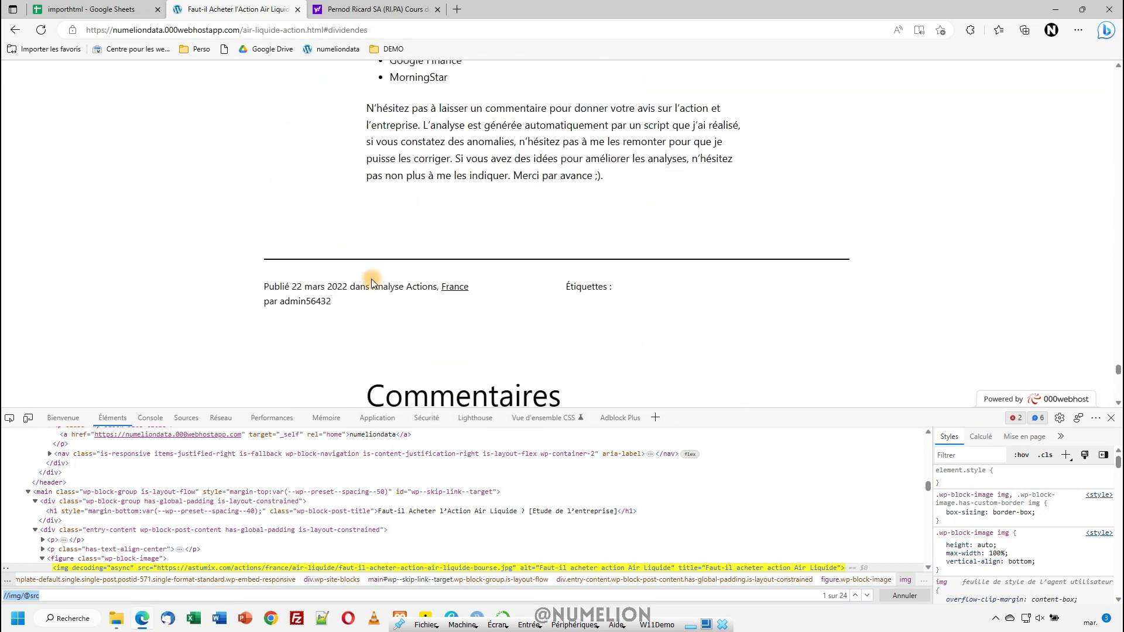
{"action": "left_click_drag", "start_coordinate": [280, 302], "coordinate": [343, 304]}
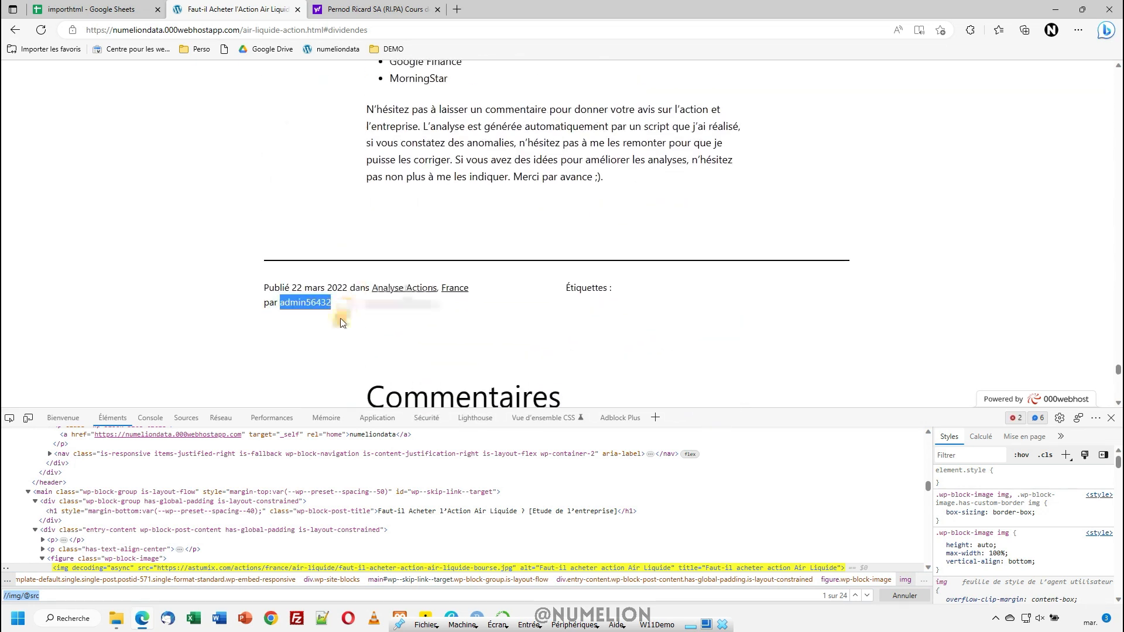
{"action": "left_click", "coordinate": [11, 418]}
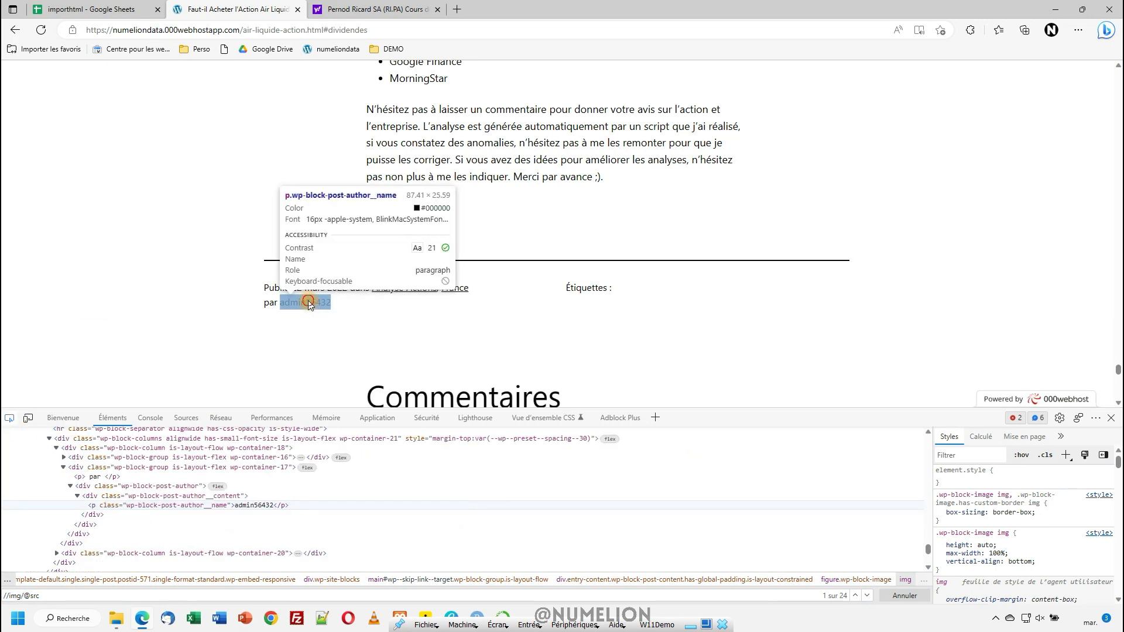
{"action": "left_click", "coordinate": [308, 302]}
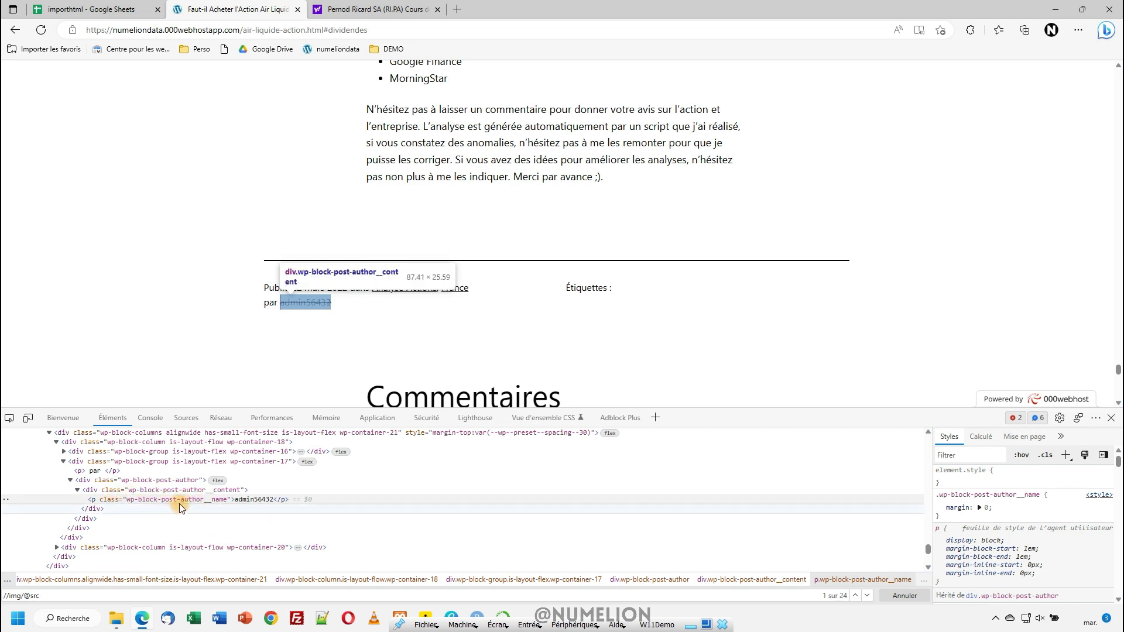
{"action": "triple_click", "coordinate": [42, 596]}
{"action": "left_click", "coordinate": [10, 596]}
{"action": "left_click_drag", "start_coordinate": [9, 596], "coordinate": [50, 591]}
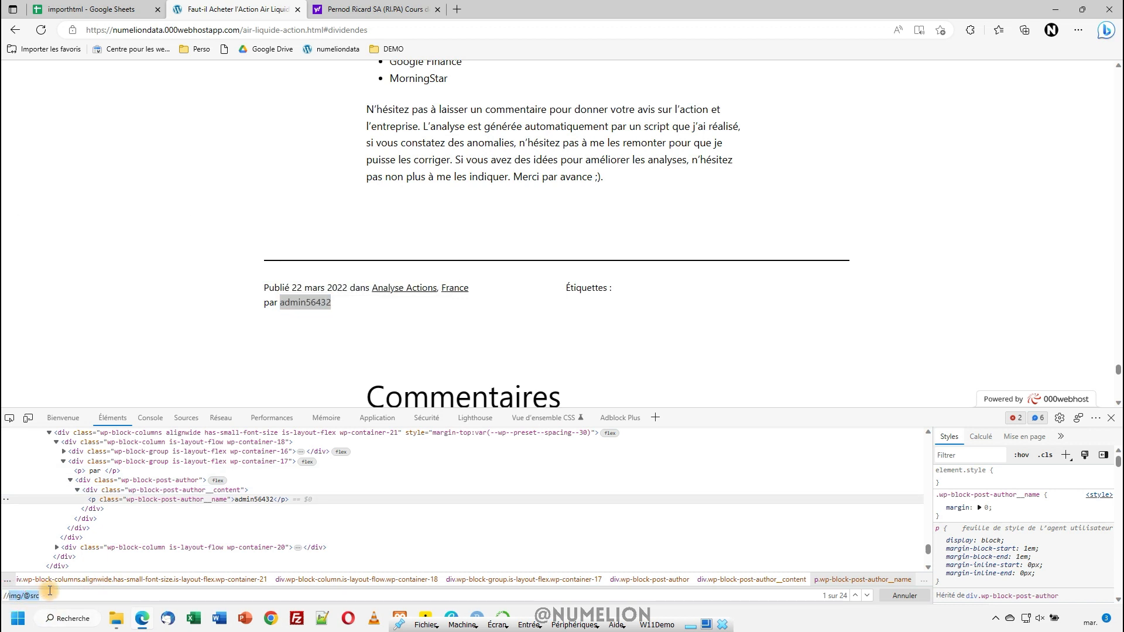
{"action": "type", "text": "p"}
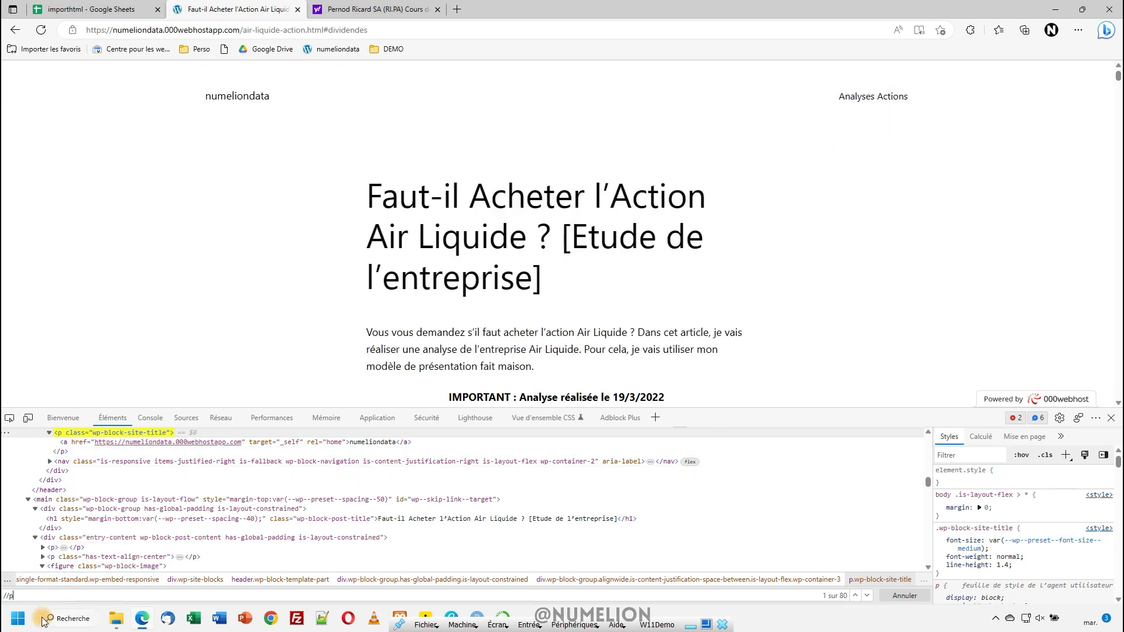
{"action": "type", "text": "l"}
{"action": "key", "text": "BackSpace"}
{"action": "type", "text": "[@class"}
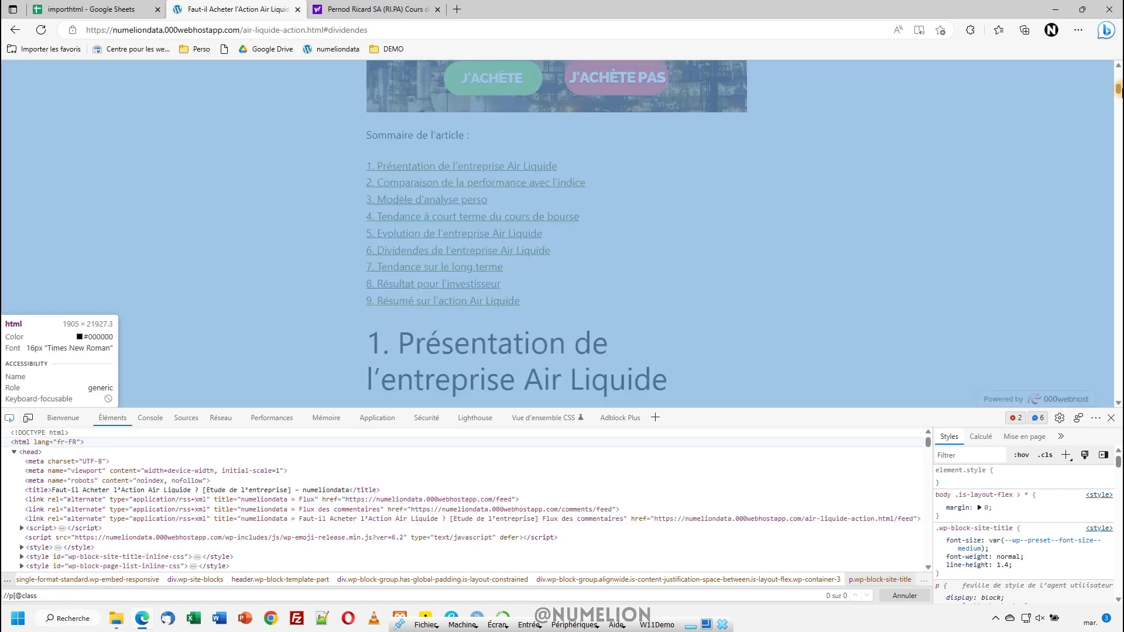
{"action": "left_click", "coordinate": [1119, 89]}
{"action": "left_click_drag", "start_coordinate": [1118, 90], "coordinate": [1119, 375]}
{"action": "scroll", "coordinate": [467, 326], "scroll_direction": "up", "scroll_amount": 1}
{"action": "left_click", "coordinate": [9, 418]}
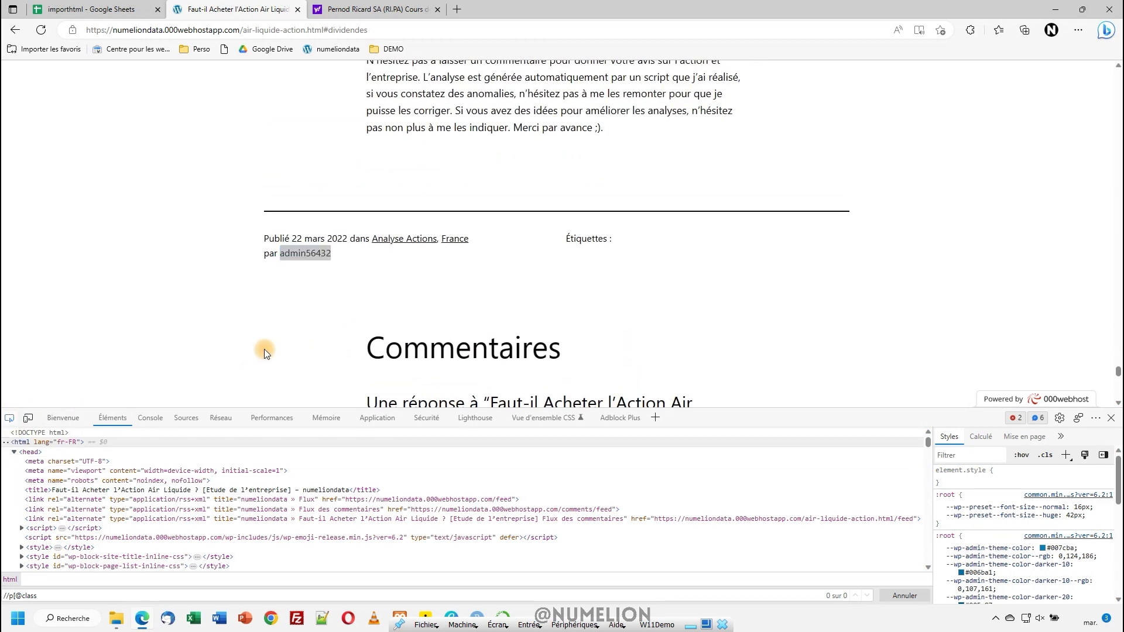
{"action": "left_click", "coordinate": [305, 254]}
{"action": "double_click", "coordinate": [158, 500]}
{"action": "left_click", "coordinate": [167, 500]}
{"action": "double_click", "coordinate": [163, 500]}
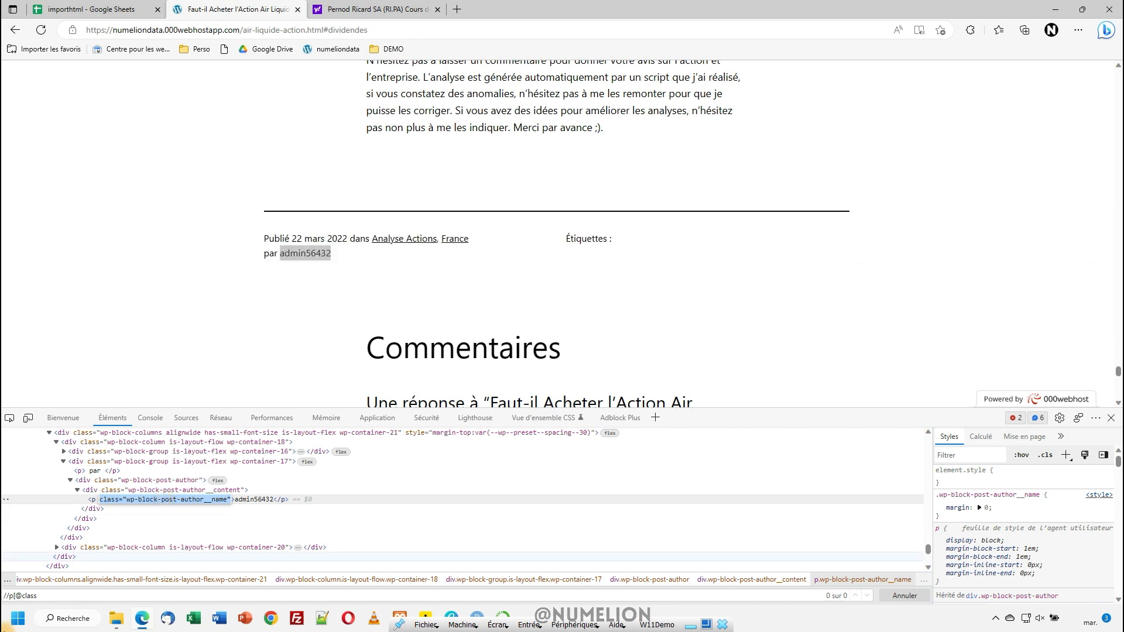
{"action": "type", "text": "=\"wp-block-post-author__name\"]"}
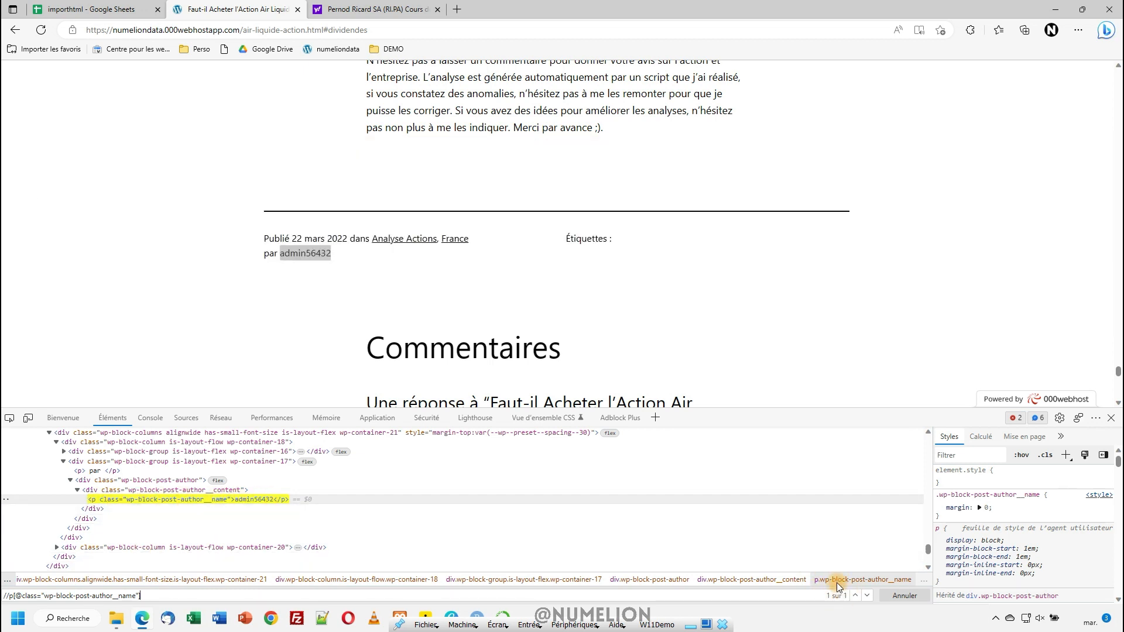
{"action": "left_click_drag", "start_coordinate": [149, 596], "coordinate": [3, 597]}
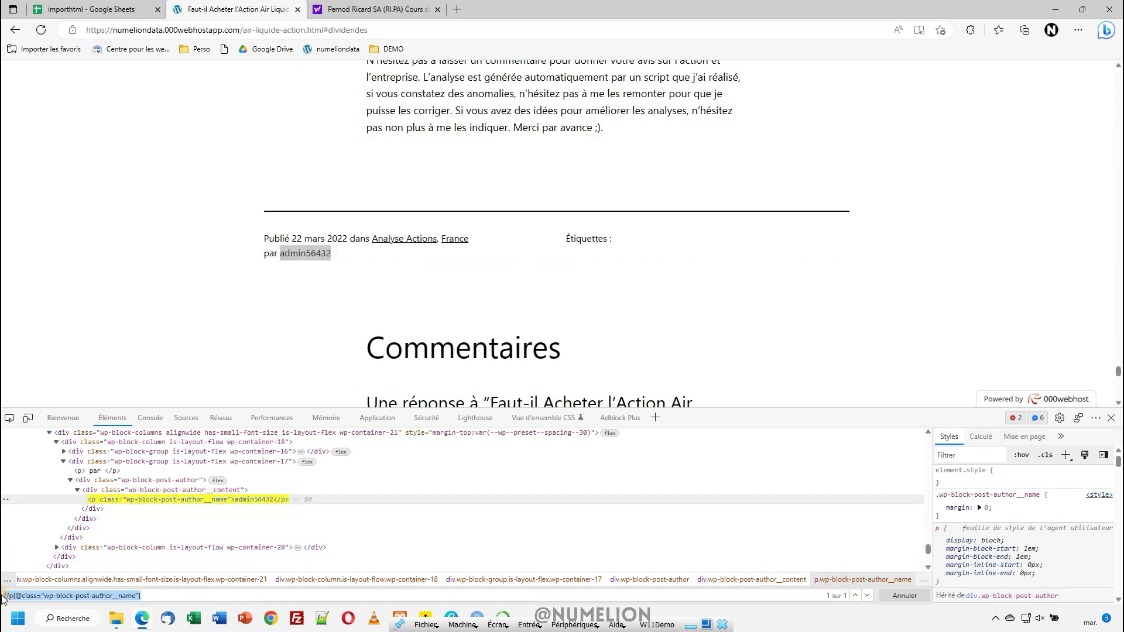
{"action": "key", "text": "ctrl+c"}
{"action": "left_click", "coordinate": [91, 10]}
{"action": "double_click", "coordinate": [151, 261]}
{"action": "key", "text": "ctrl+a"}
{"action": "key", "text": "ctrl+v"}
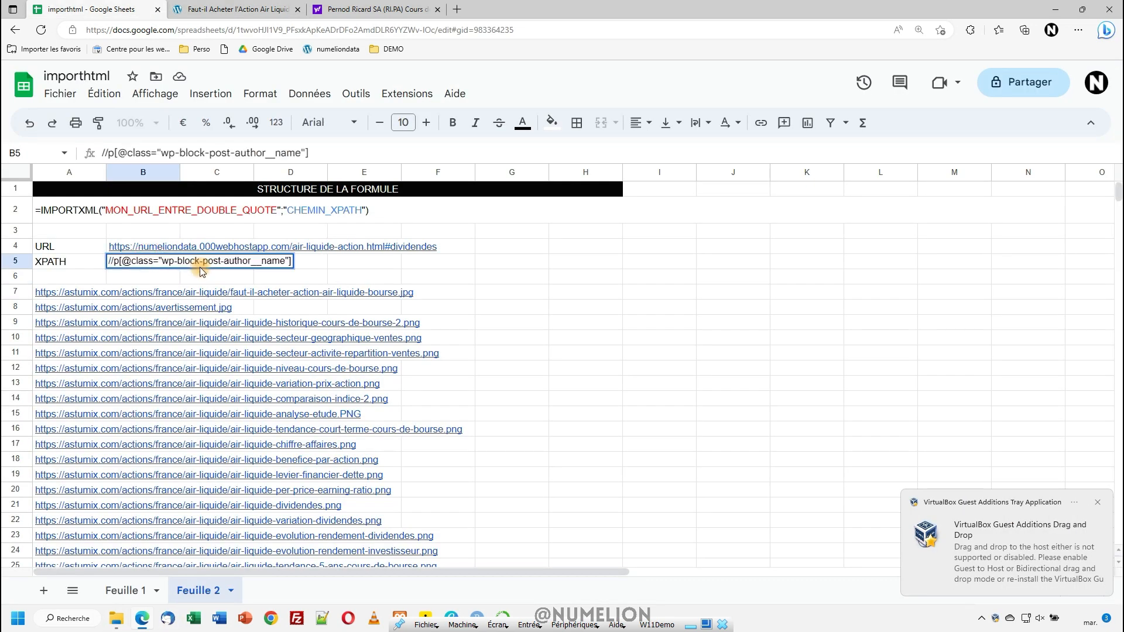
{"action": "key", "text": "Return"}
{"action": "left_click", "coordinate": [72, 291]}
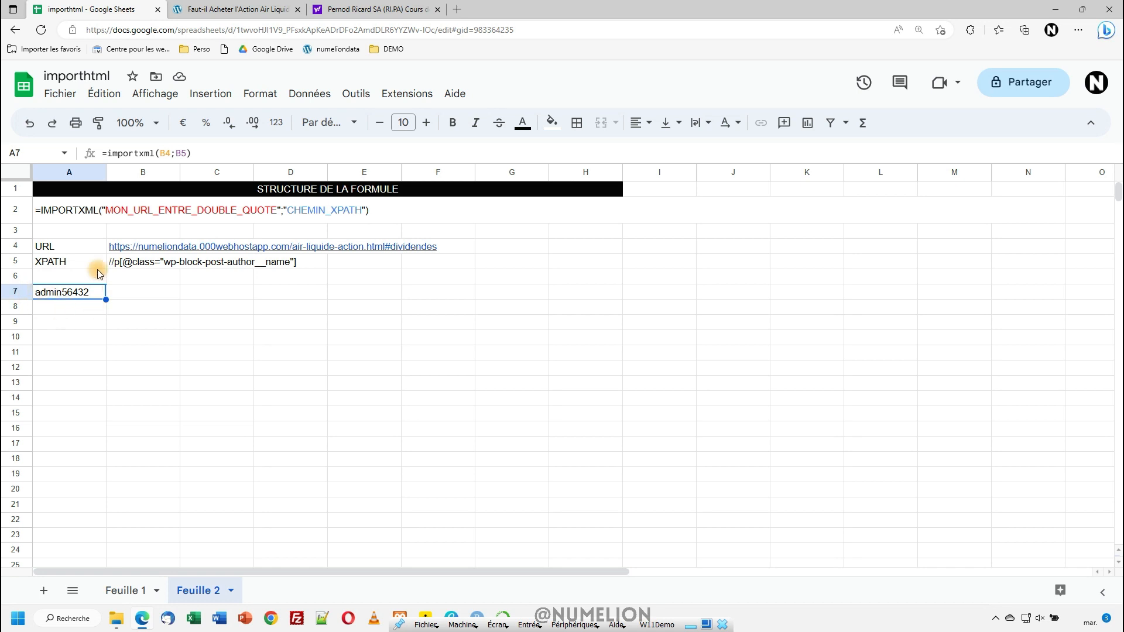
Step: Return to the Air Liquide article and inspect the 2018 value of the dividend evolution table in the page code
{"action": "key", "text": "ctrl+Tab"}
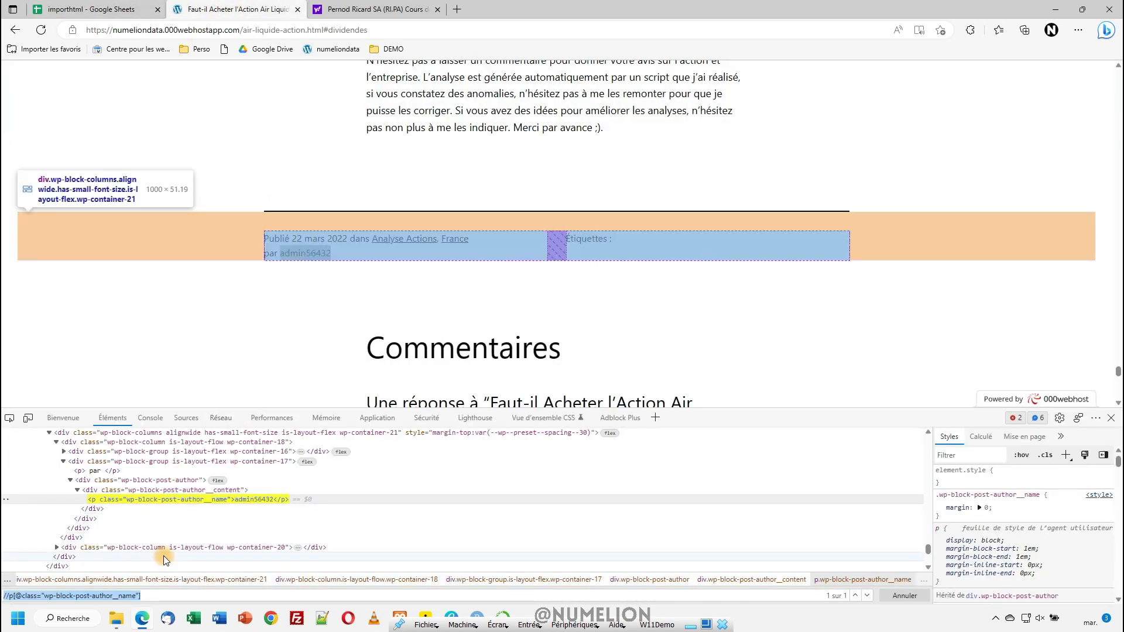
{"action": "scroll", "coordinate": [502, 250], "scroll_direction": "up", "scroll_amount": 2}
{"action": "scroll", "coordinate": [502, 250], "scroll_direction": "up", "scroll_amount": 20}
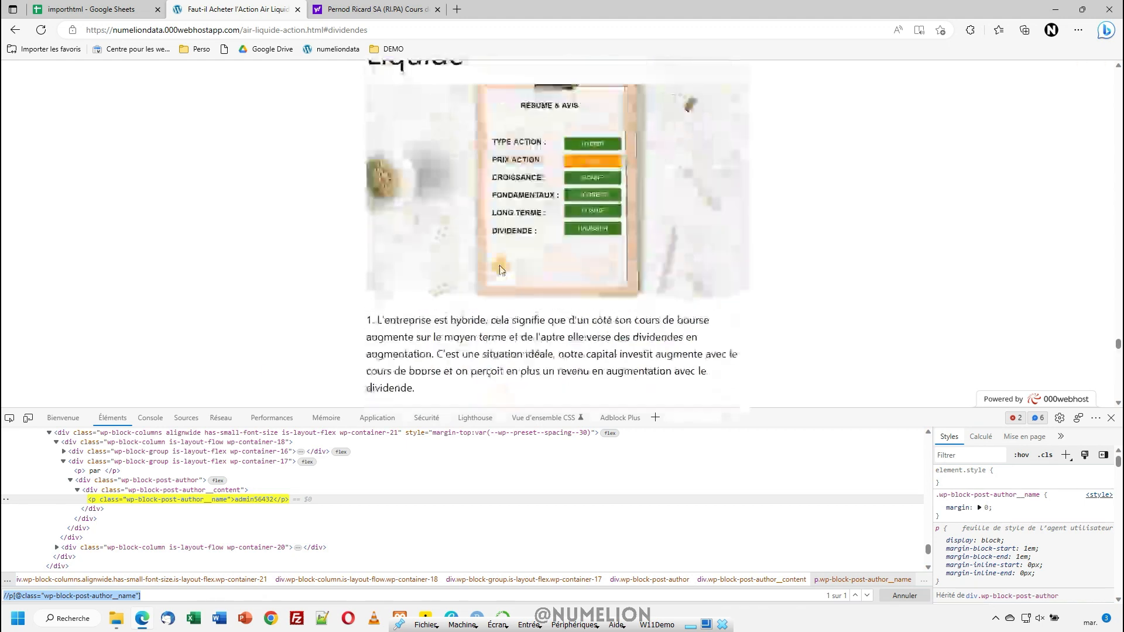
{"action": "scroll", "coordinate": [500, 265], "scroll_direction": "up", "scroll_amount": 3}
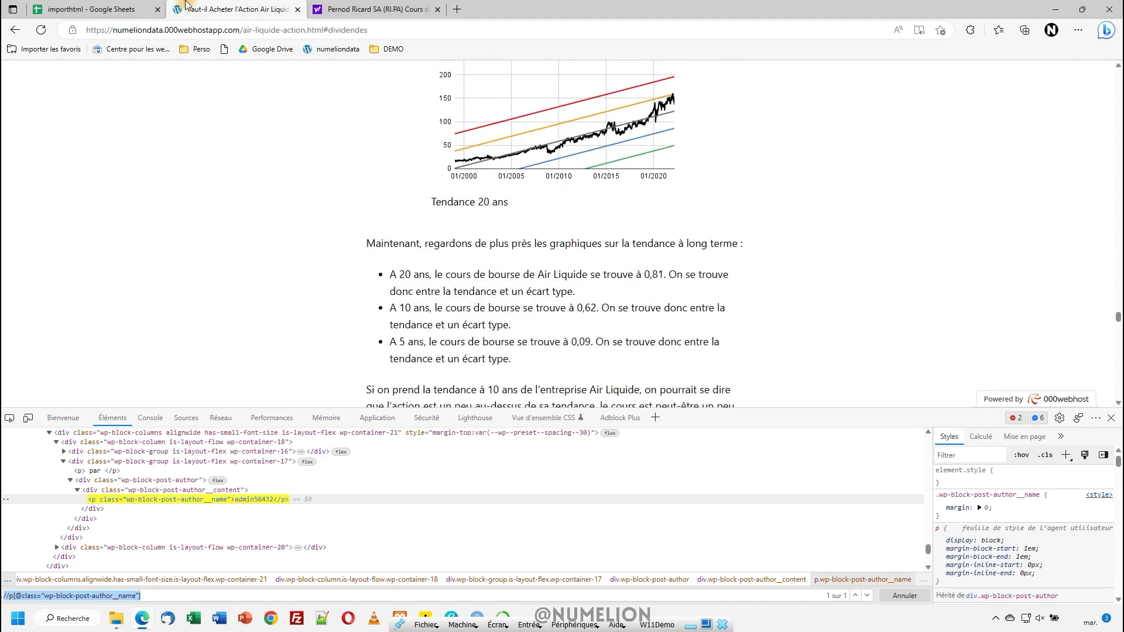
{"action": "left_click", "coordinate": [87, 9]}
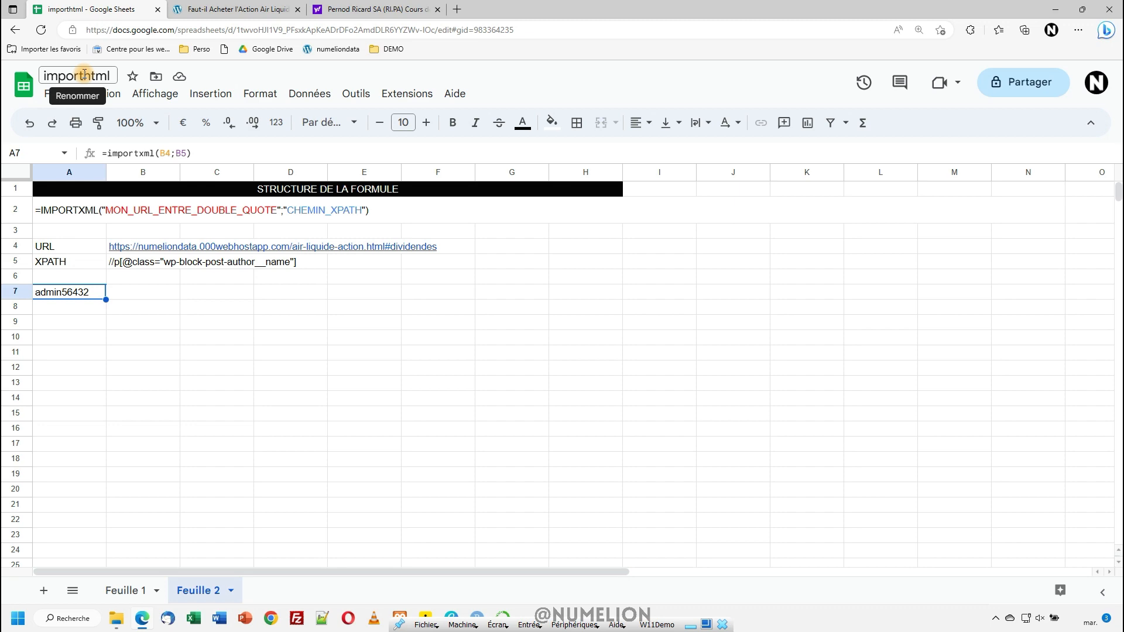
{"action": "left_click", "coordinate": [240, 9]}
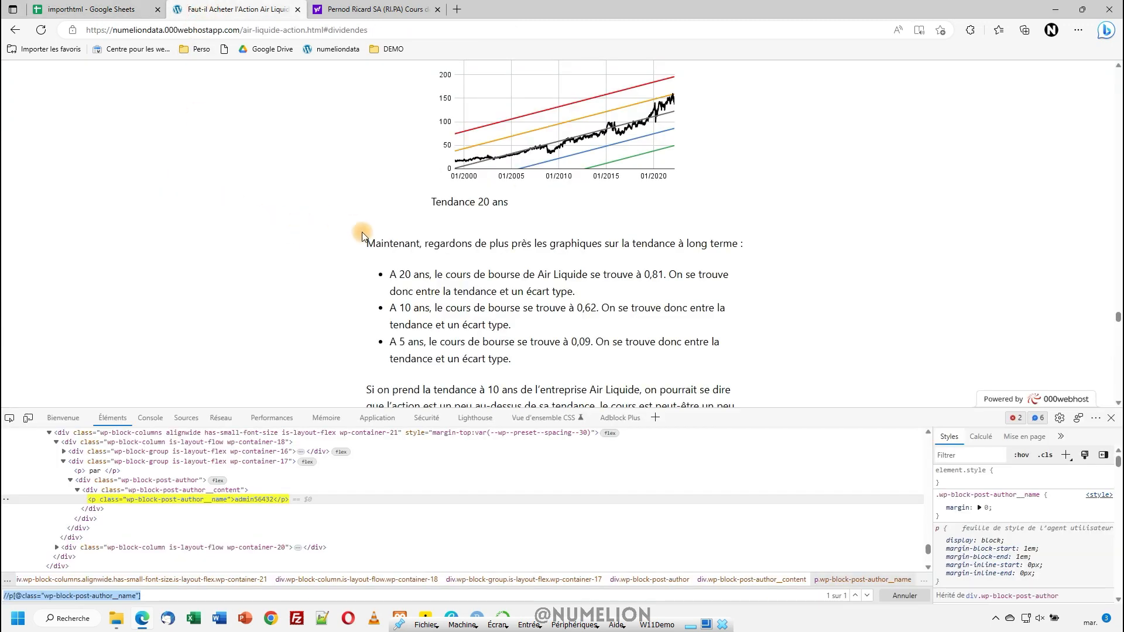
{"action": "scroll", "coordinate": [370, 248], "scroll_direction": "up", "scroll_amount": 3}
{"action": "scroll", "coordinate": [370, 248], "scroll_direction": "up", "scroll_amount": 15}
{"action": "scroll", "coordinate": [374, 256], "scroll_direction": "down", "scroll_amount": 3}
{"action": "scroll", "coordinate": [373, 256], "scroll_direction": "up", "scroll_amount": 15}
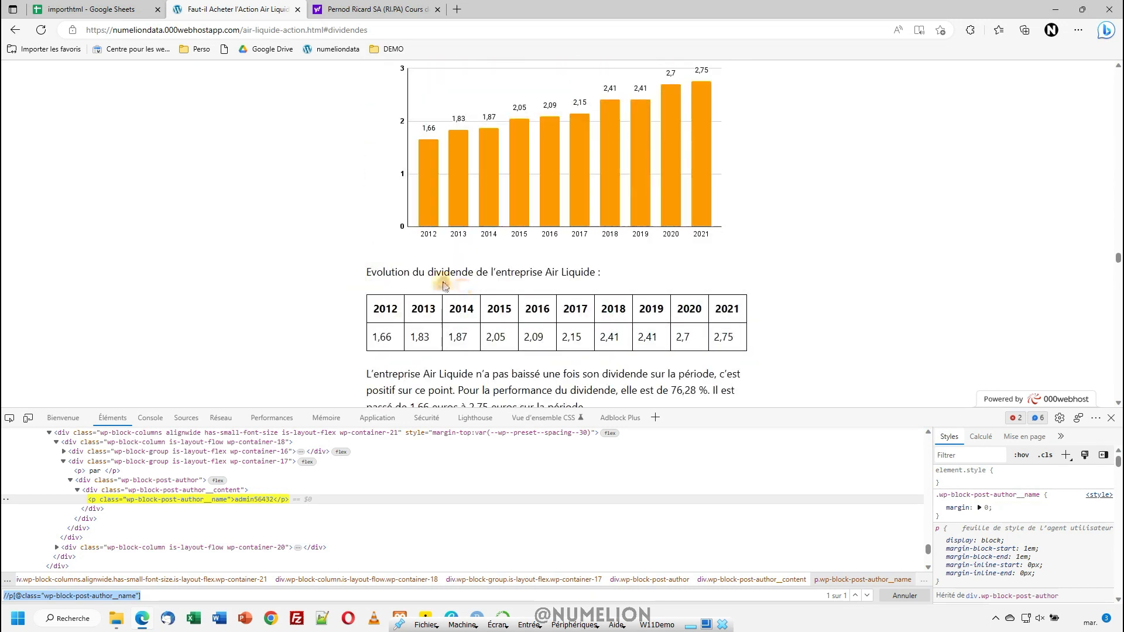
{"action": "left_click", "coordinate": [9, 418]}
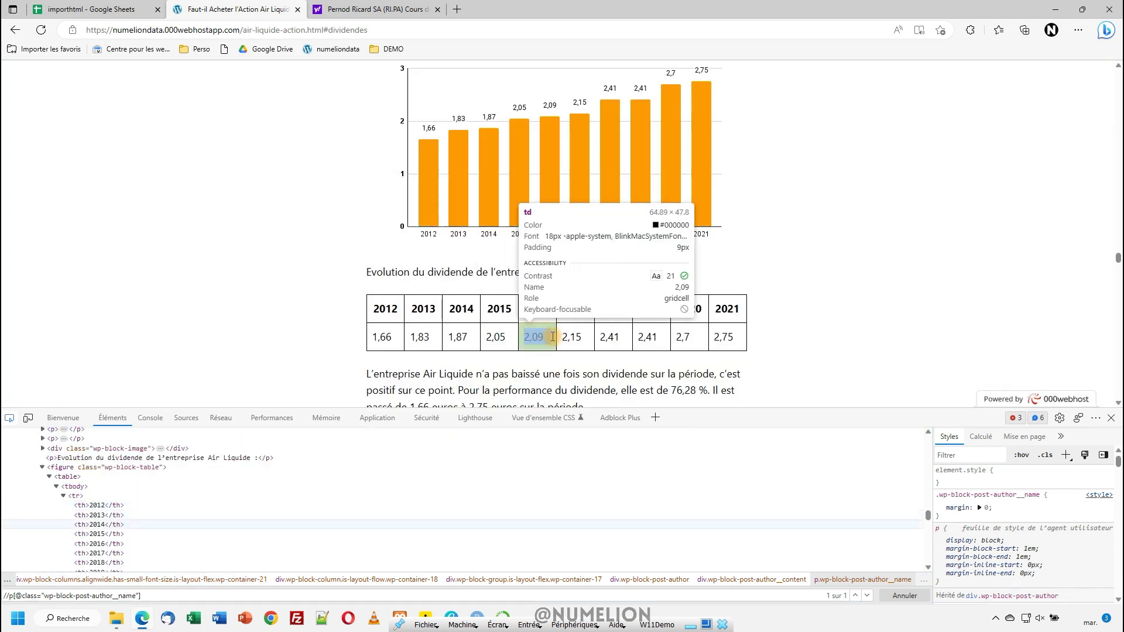
{"action": "left_click", "coordinate": [609, 336]}
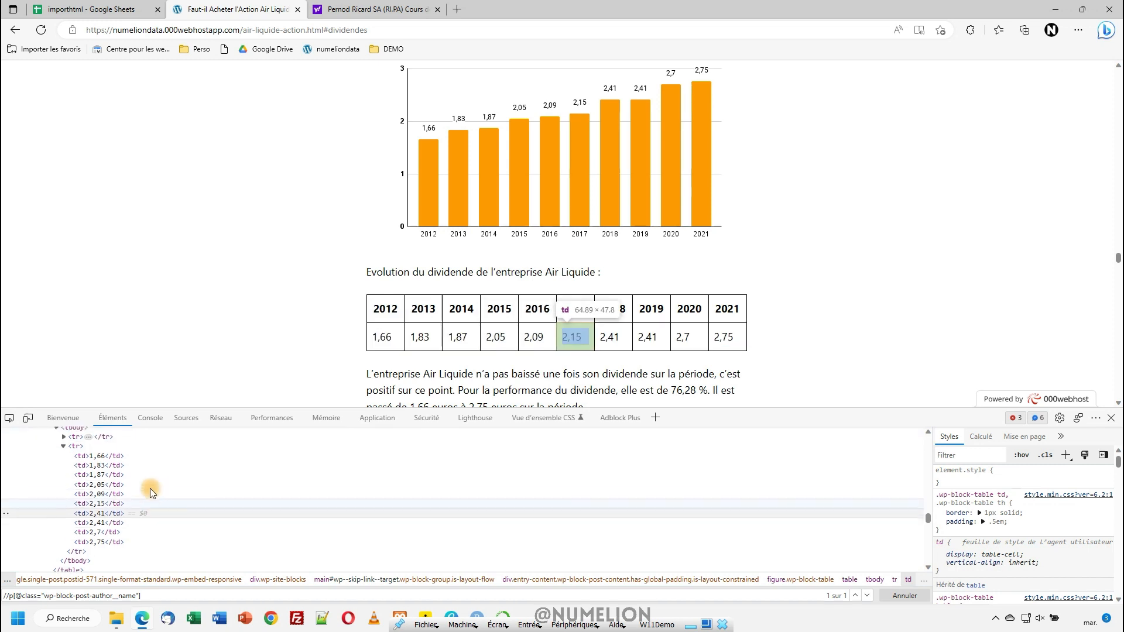
Step: Add the attribute class="dividende" to the dividend table's table element in the page code
{"action": "scroll", "coordinate": [106, 501], "scroll_direction": "up", "scroll_amount": 3}
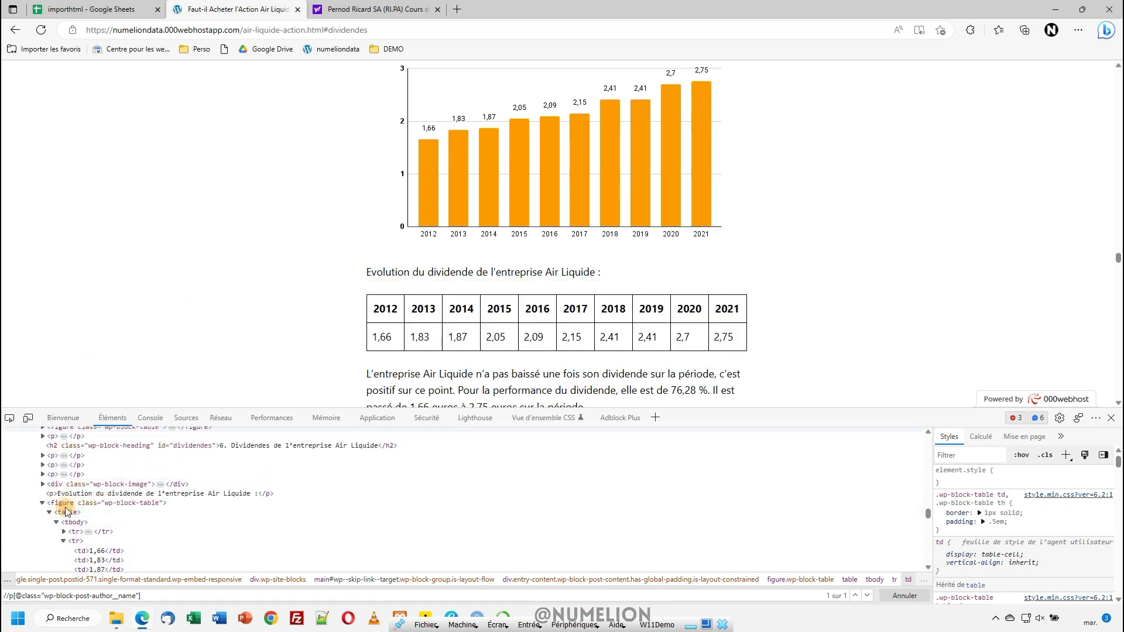
{"action": "left_click", "coordinate": [68, 514]}
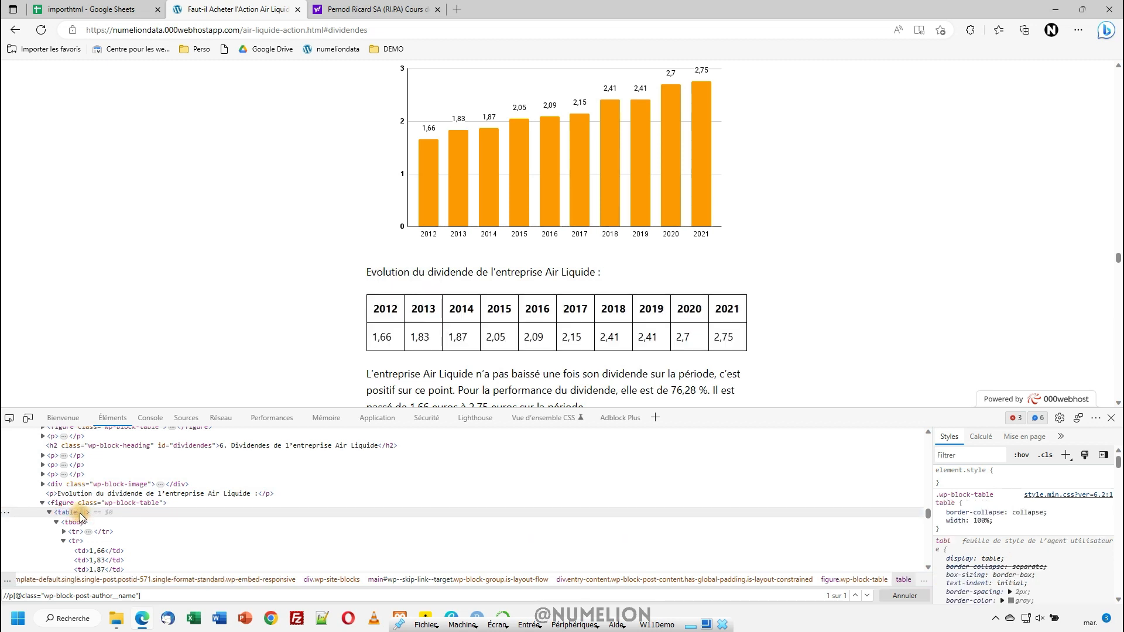
{"action": "type", "text": "id"}
{"action": "key", "text": "BackSpace"}
{"action": "type", "text": "class=\"\"dividende"}
{"action": "key", "text": "Return"}
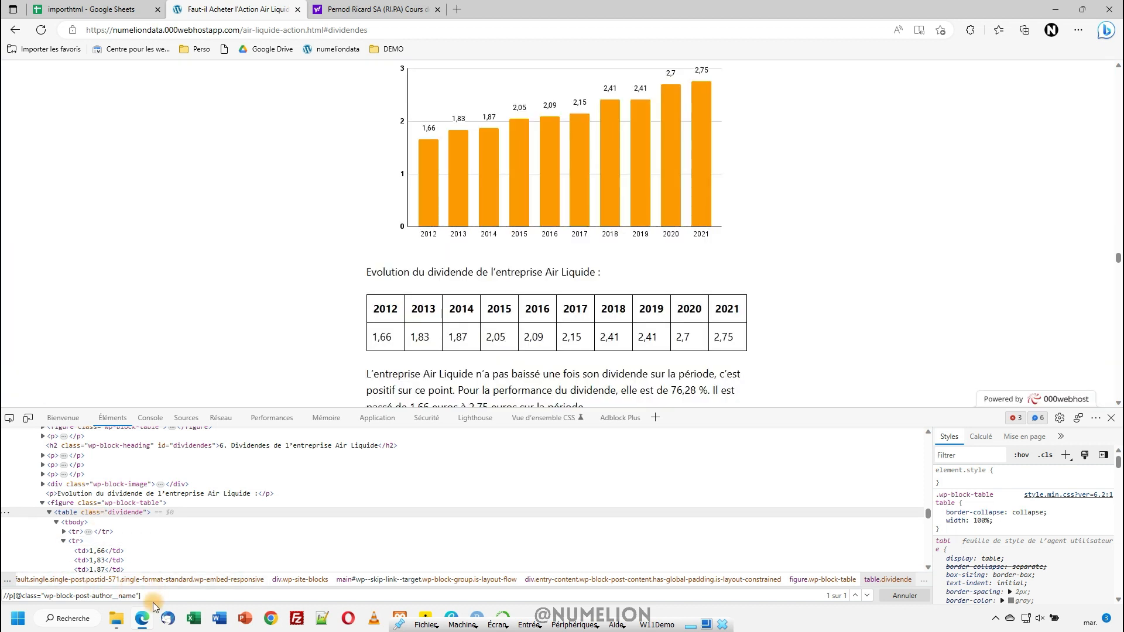
{"action": "left_click_drag", "start_coordinate": [141, 595], "coordinate": [22, 597]}
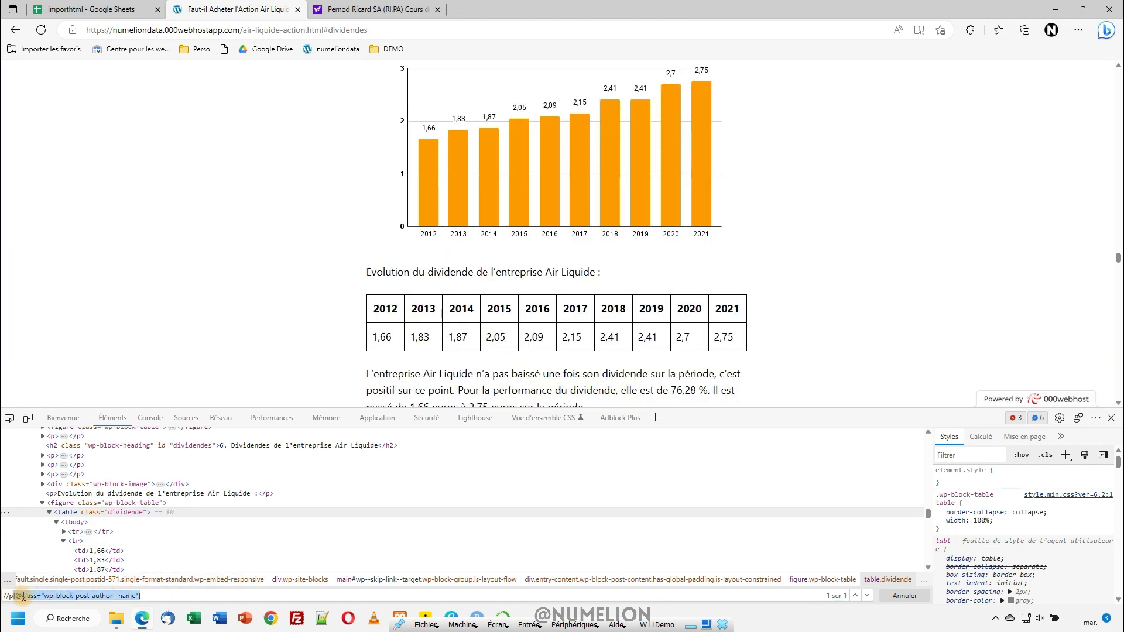
{"action": "key", "text": "BackSpace"}
{"action": "key", "text": "BackSpace"}
{"action": "type", "text": "table"}
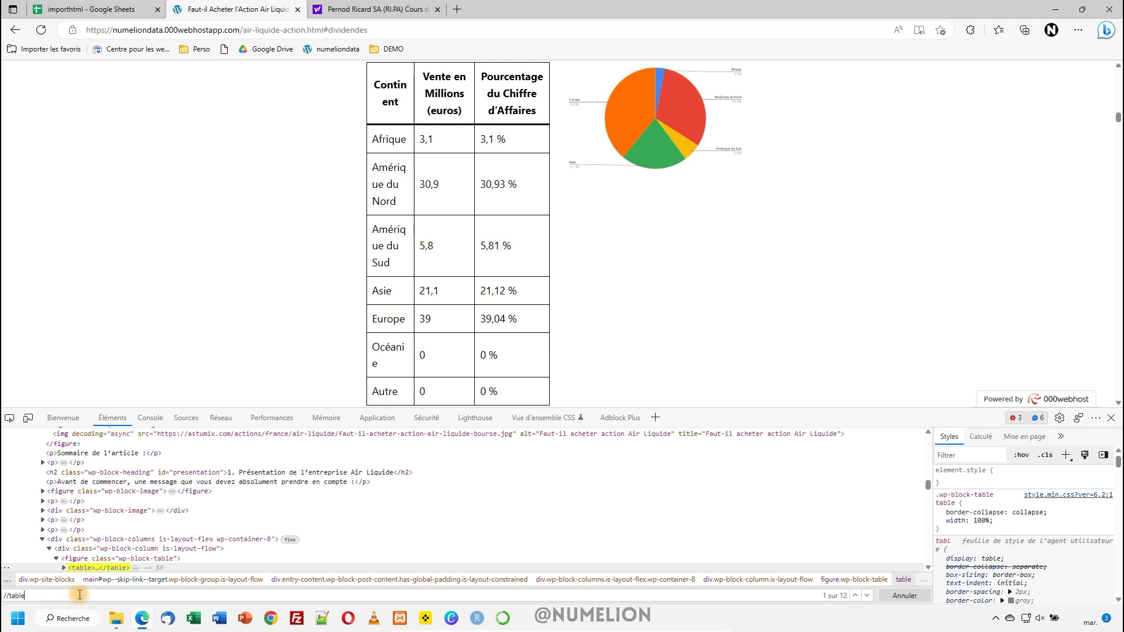
{"action": "type", "text": "/"}
{"action": "key", "text": "BackSpace"}
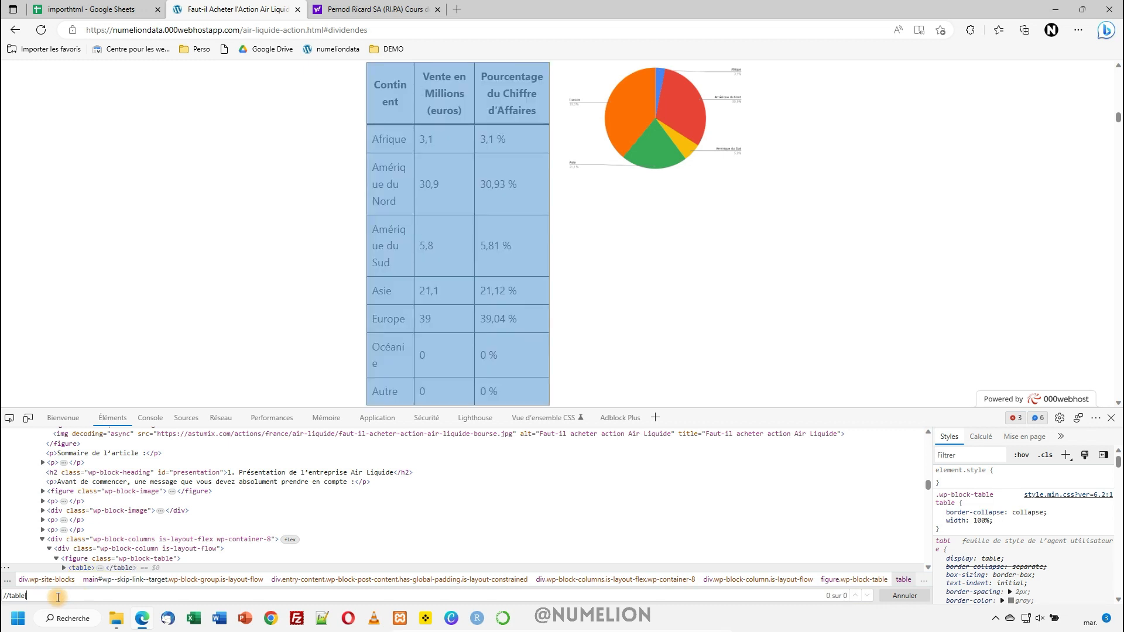
{"action": "type", "text": "[@class"}
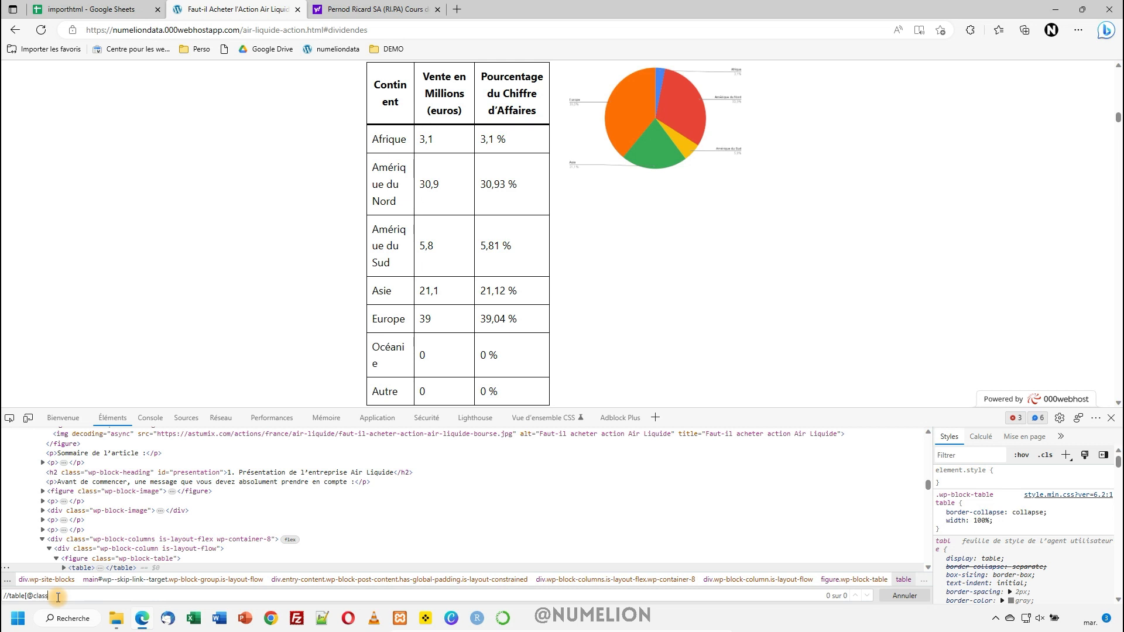
{"action": "type", "text": " = \"dividende\"]"}
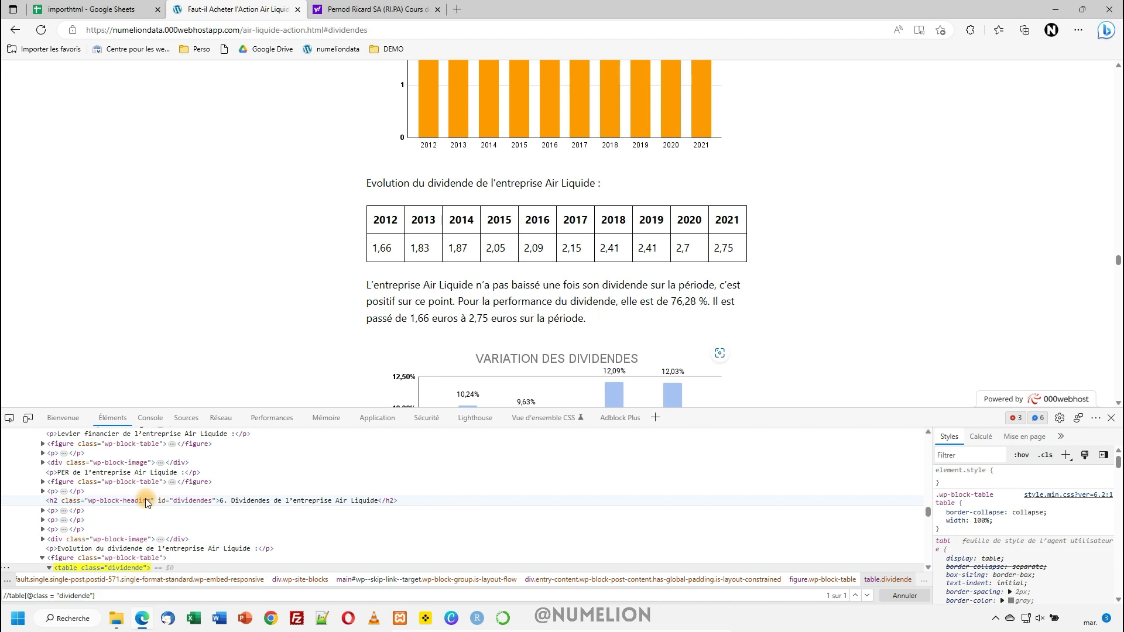
{"action": "scroll", "coordinate": [144, 527], "scroll_direction": "down", "scroll_amount": 2}
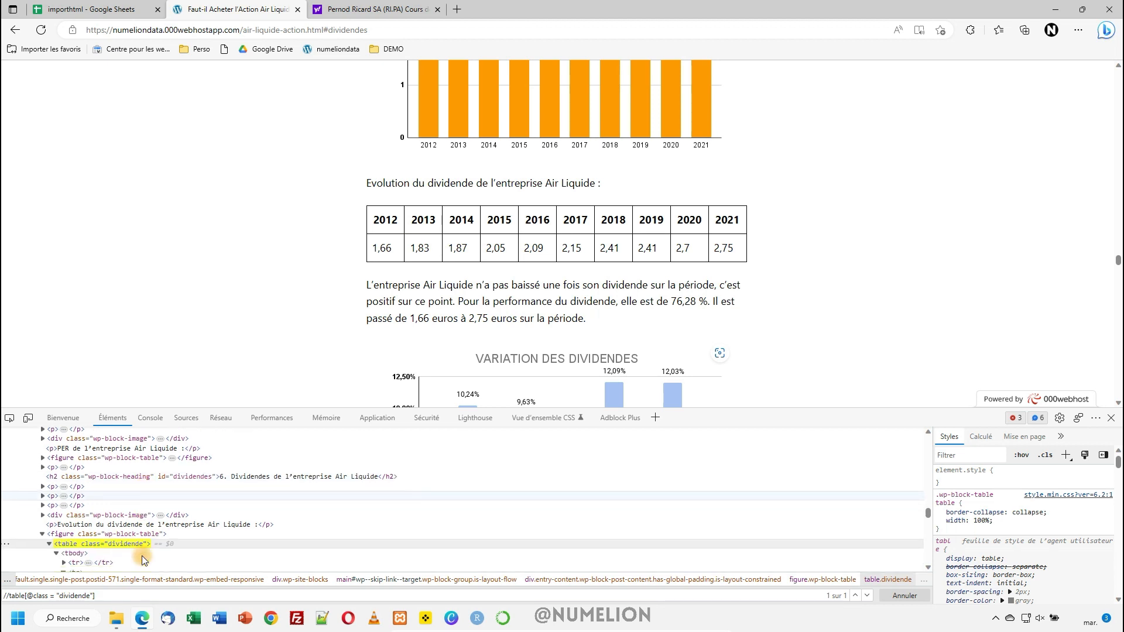
{"action": "type", "text": "/tb"}
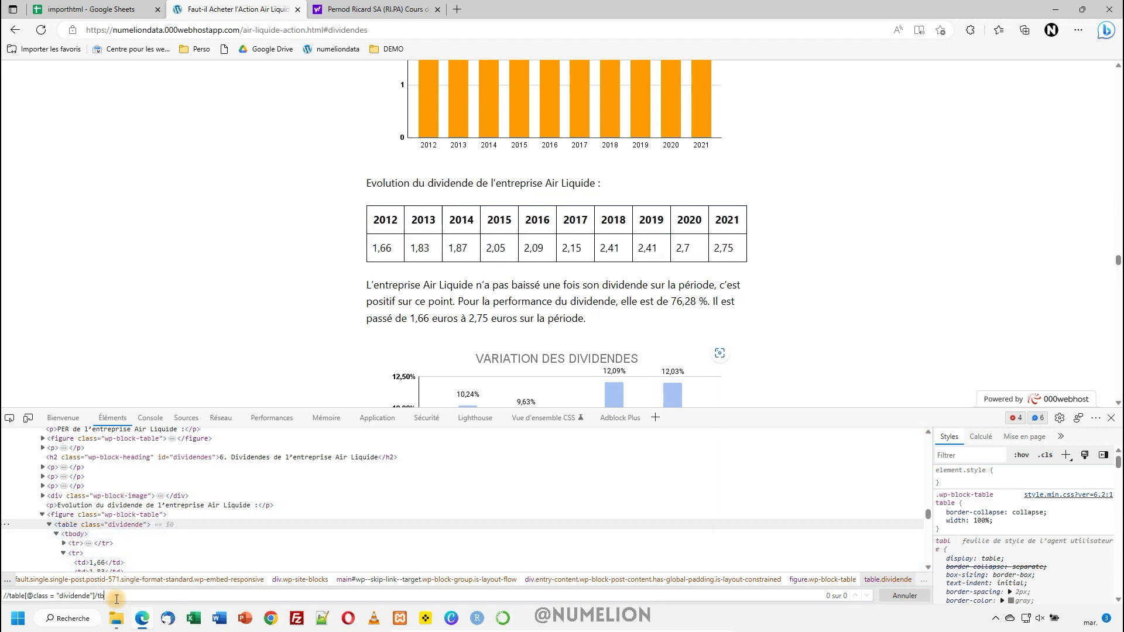
{"action": "type", "text": "y"}
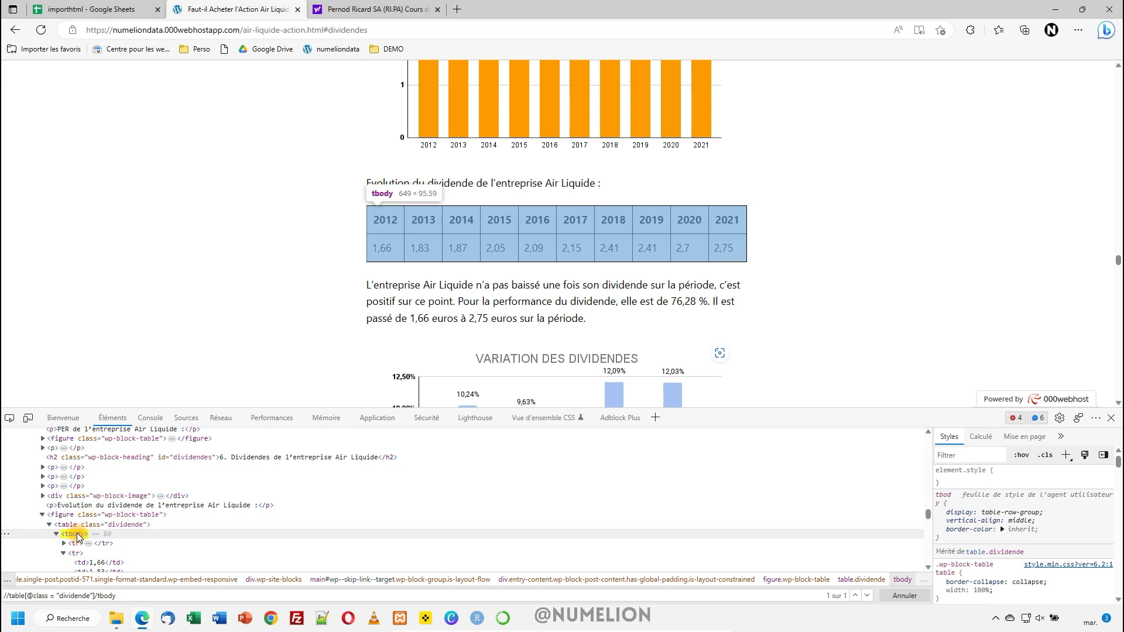
{"action": "left_click", "coordinate": [64, 553]}
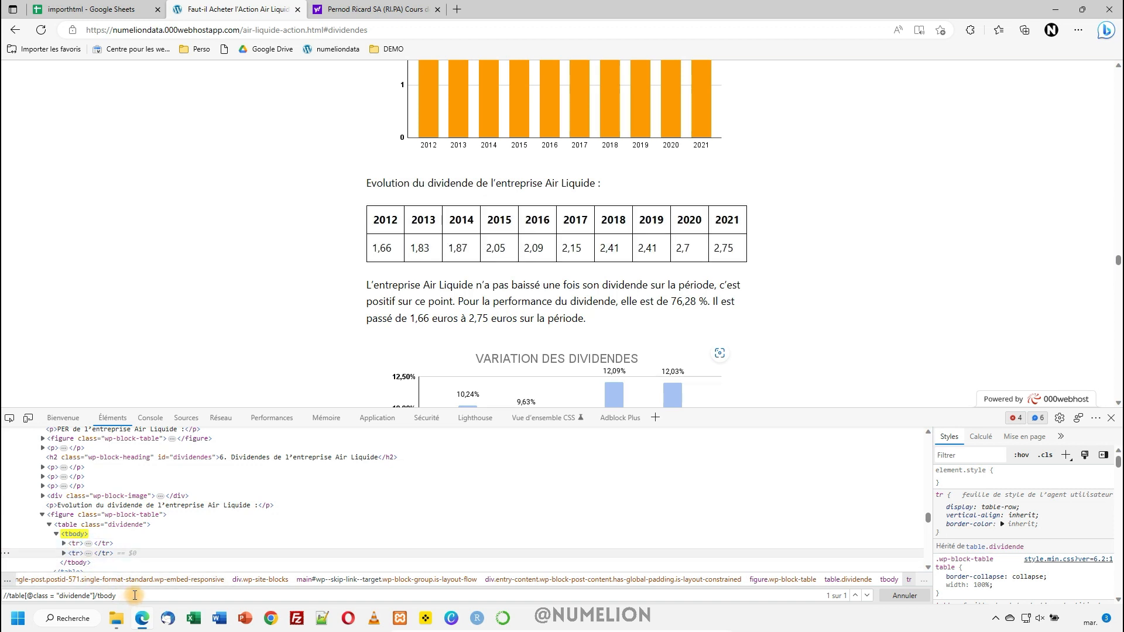
{"action": "left_click", "coordinate": [134, 595]}
{"action": "type", "text": "/tr"}
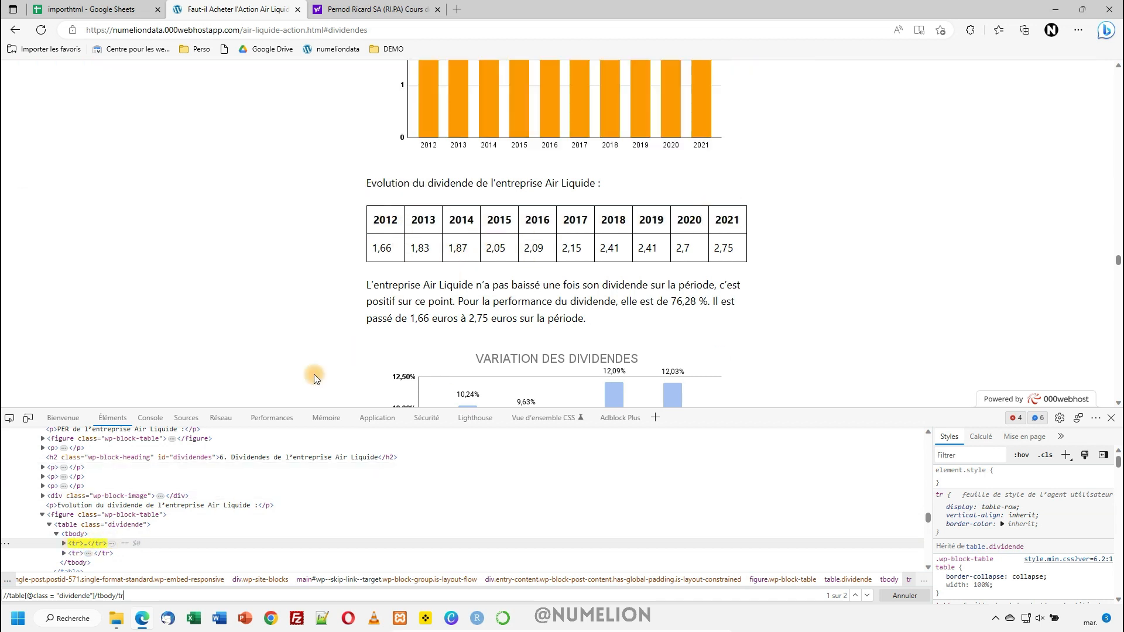
Step: Expand the table's first row and extend the element search with /th[7] to target its seventh header cell
{"action": "left_click", "coordinate": [64, 543]}
{"action": "scroll", "coordinate": [115, 544], "scroll_direction": "down", "scroll_amount": 2}
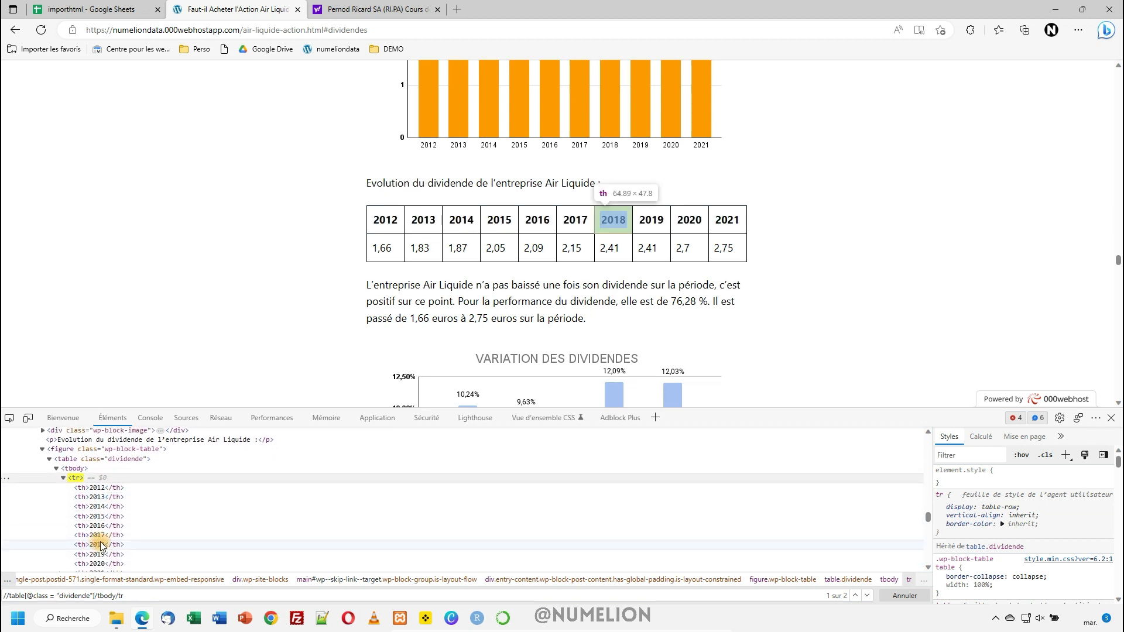
{"action": "left_click", "coordinate": [137, 597]}
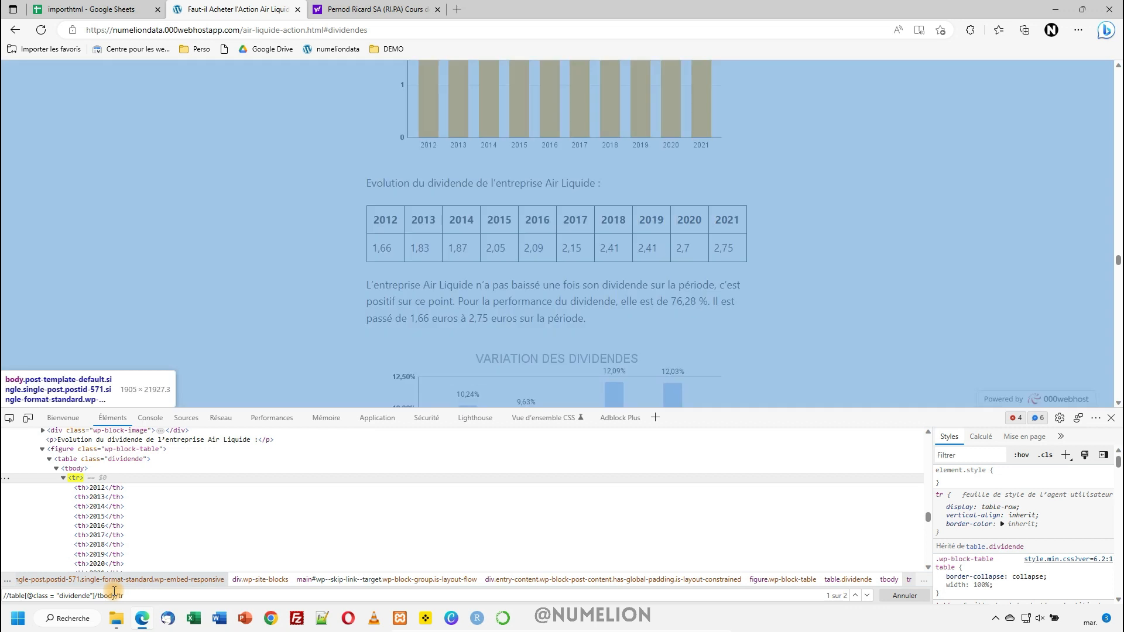
{"action": "left_click", "coordinate": [137, 594]}
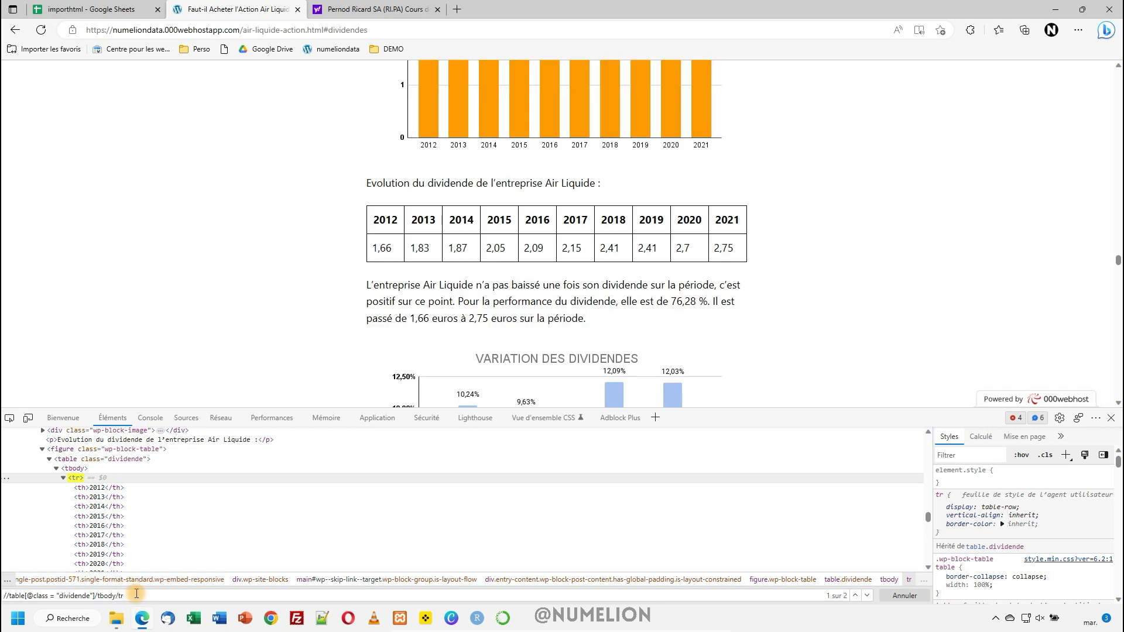
{"action": "type", "text": "/th"}
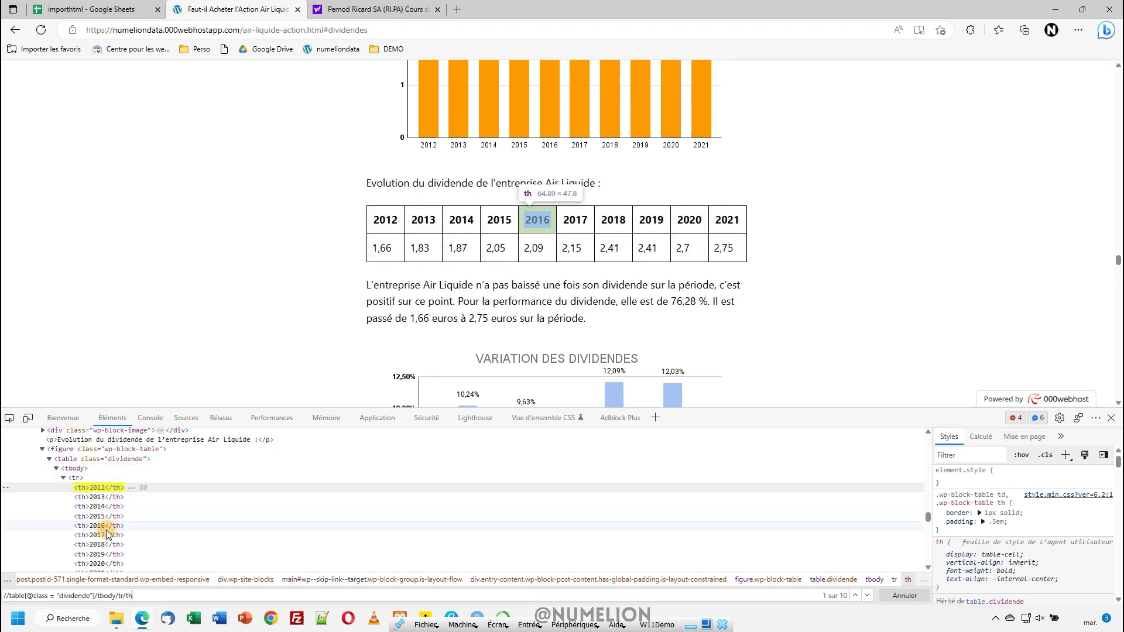
{"action": "left_click", "coordinate": [141, 595]}
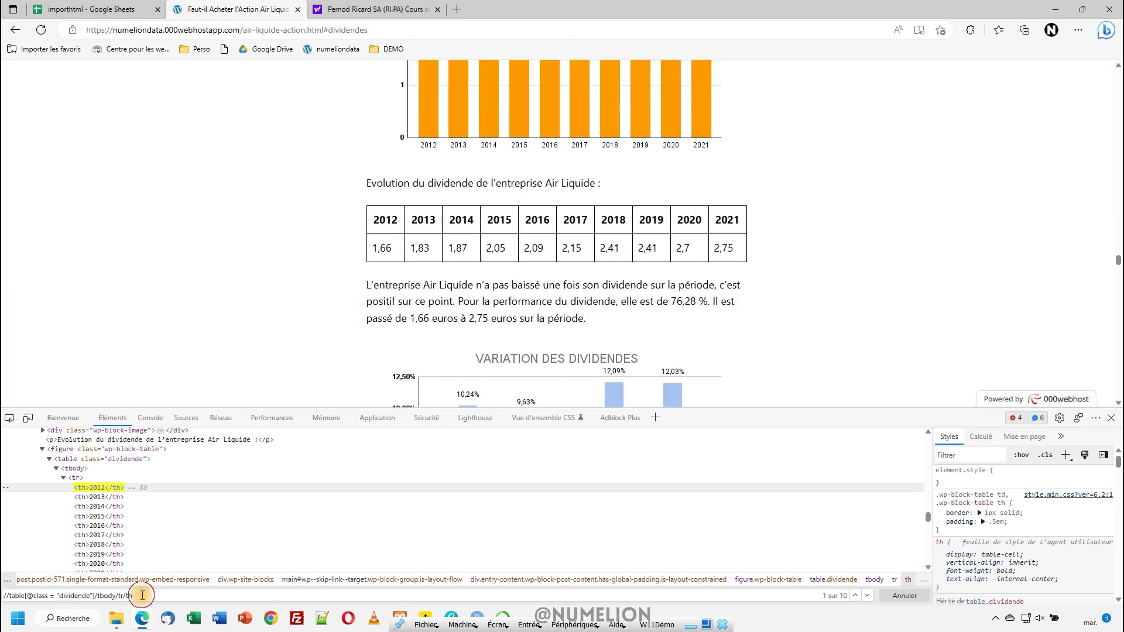
{"action": "type", "text": "[7]"}
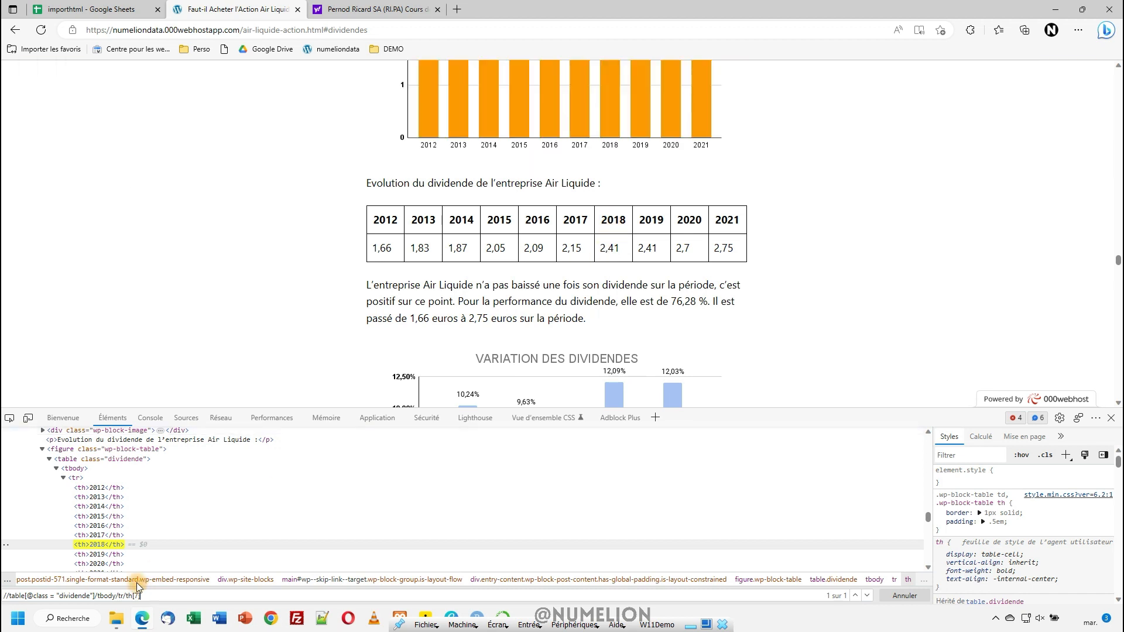
{"action": "key", "text": "BackSpace"}
{"action": "key", "text": "BackSpace"}
{"action": "key", "text": "BackSpace"}
{"action": "key", "text": "BackSpace"}
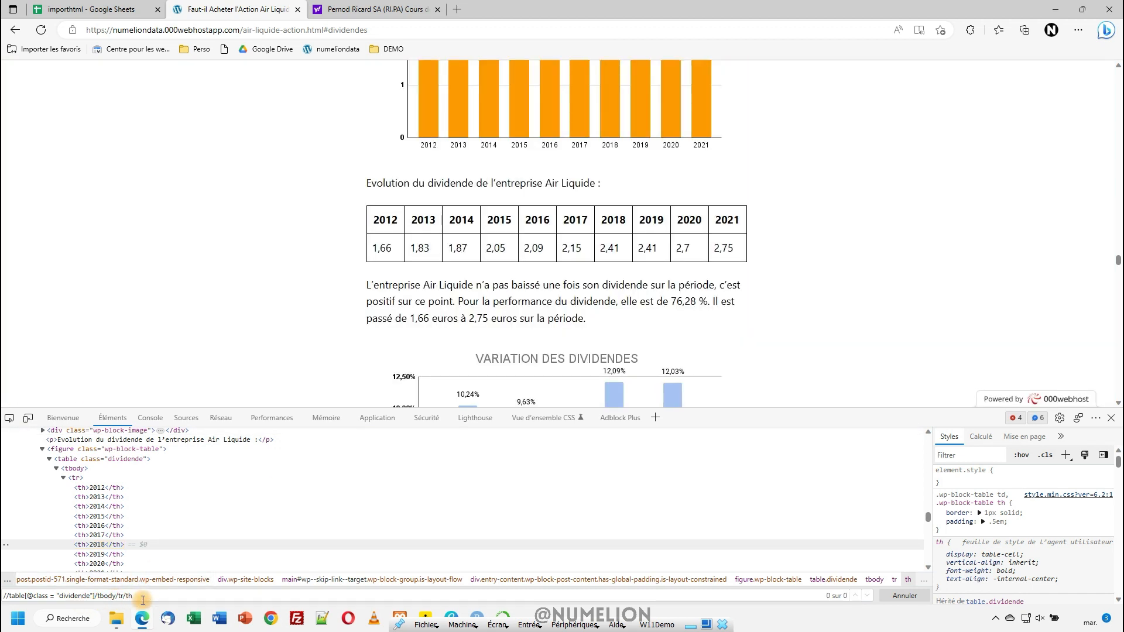
{"action": "key", "text": "BackSpace"}
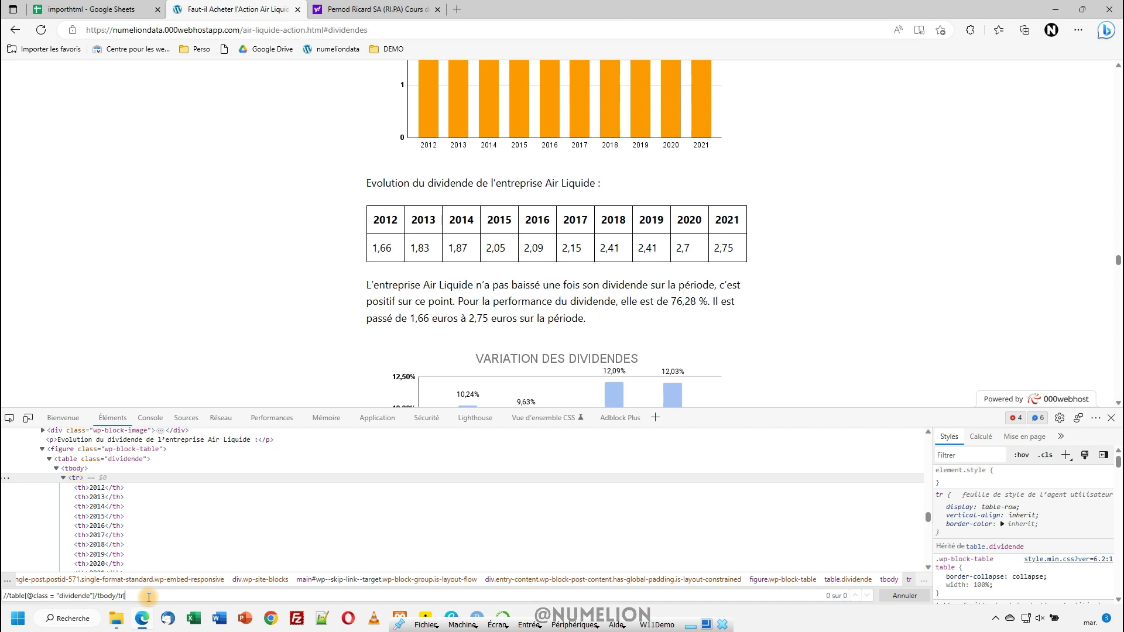
{"action": "type", "text": "[2]"}
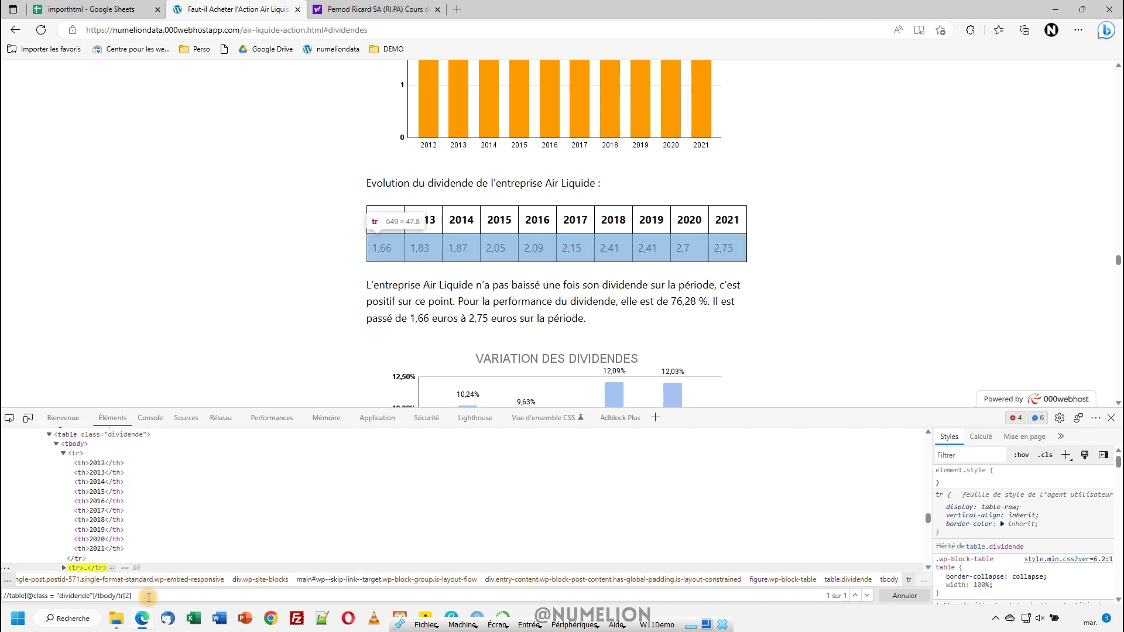
{"action": "scroll", "coordinate": [135, 538], "scroll_direction": "down", "scroll_amount": 2}
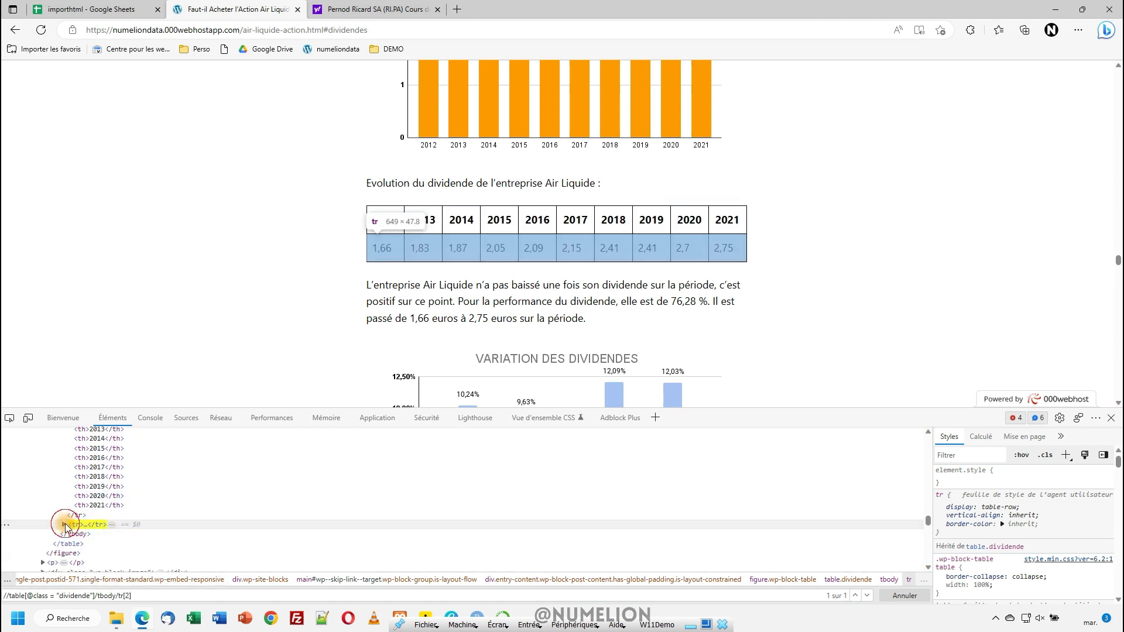
{"action": "left_click", "coordinate": [63, 525]}
{"action": "scroll", "coordinate": [88, 527], "scroll_direction": "down", "scroll_amount": 1}
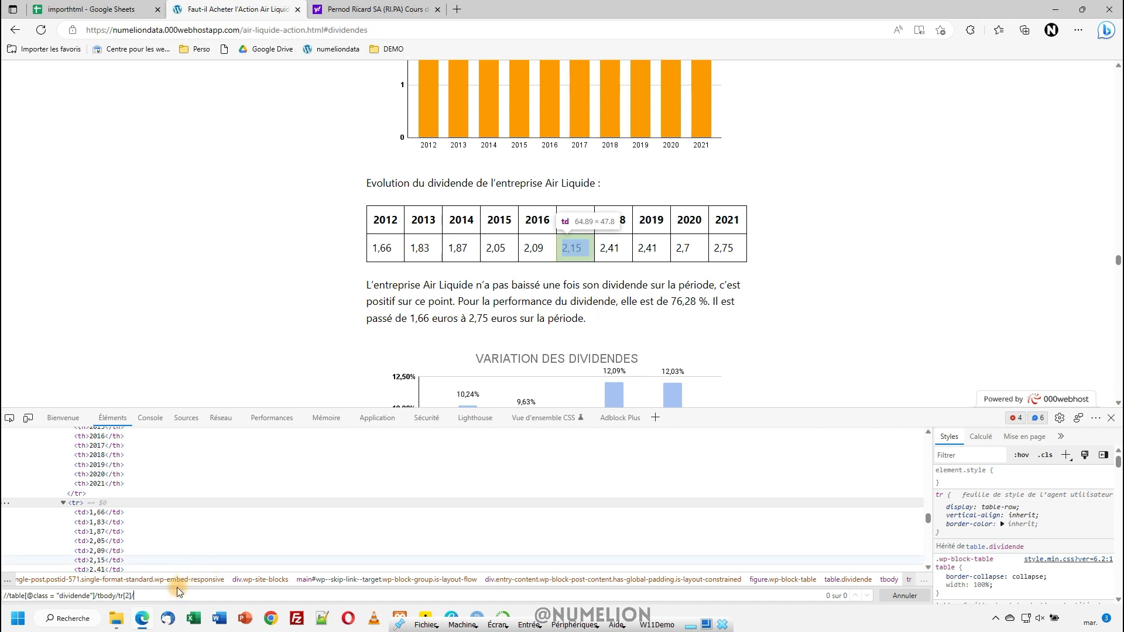
{"action": "type", "text": "td"}
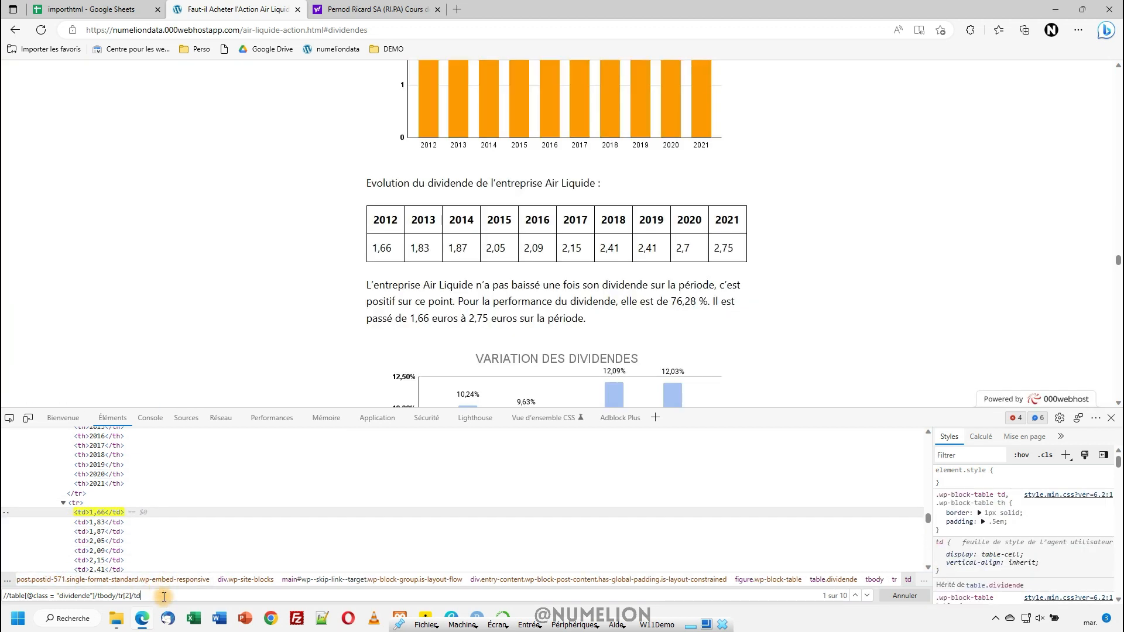
{"action": "type", "text": "[7]"}
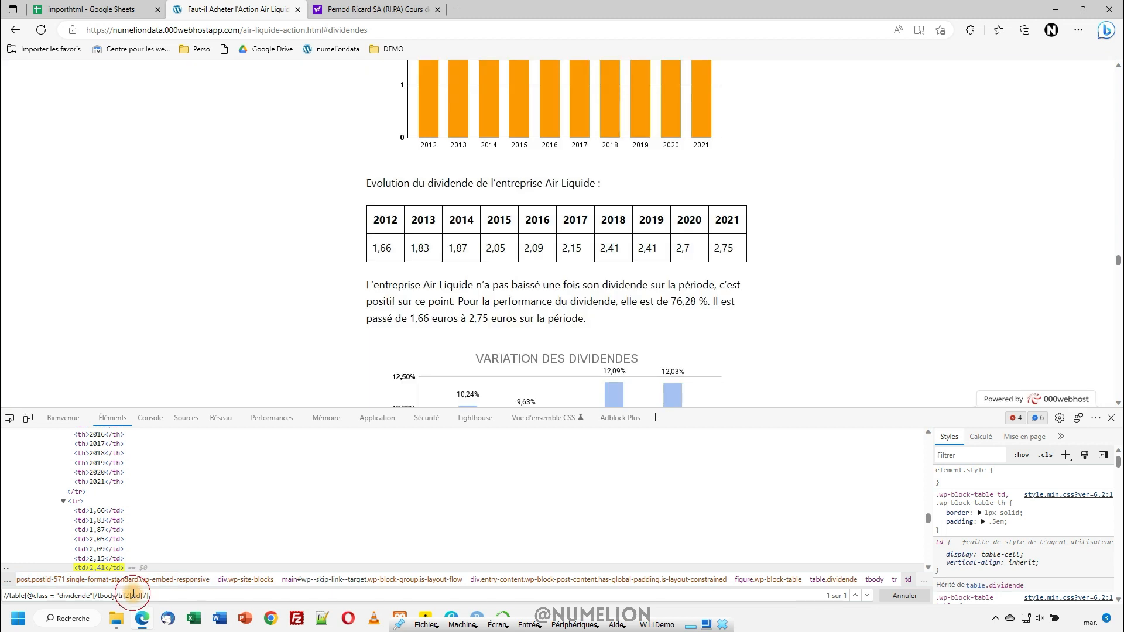
{"action": "triple_click", "coordinate": [134, 593]}
{"action": "key", "text": "ctrl+c"}
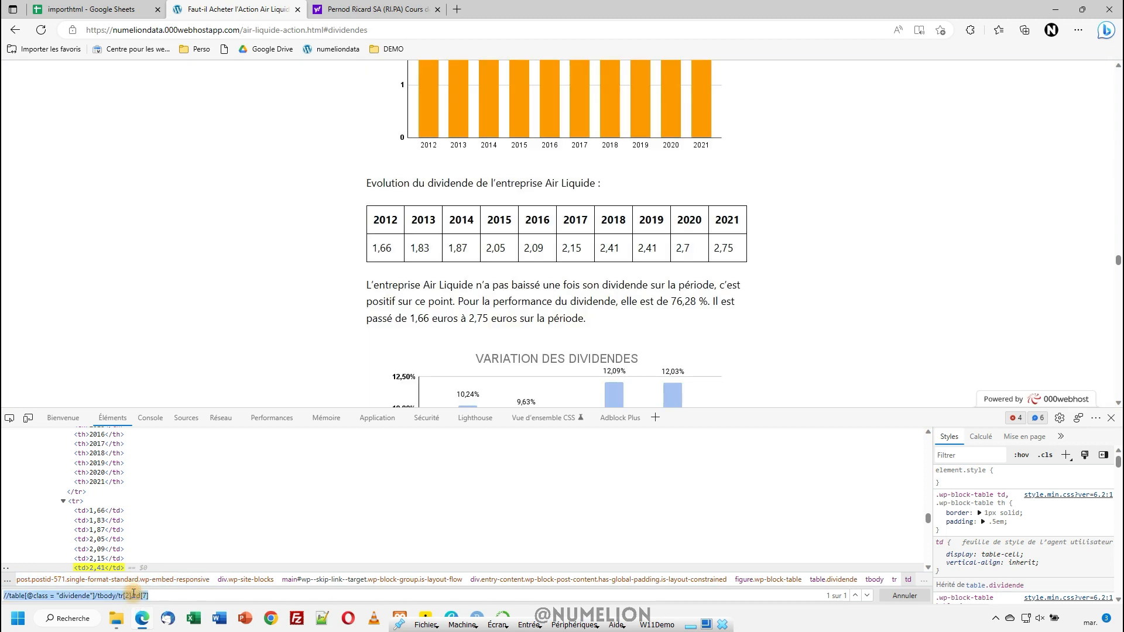
{"action": "left_click", "coordinate": [85, 9]}
{"action": "triple_click", "coordinate": [163, 263]}
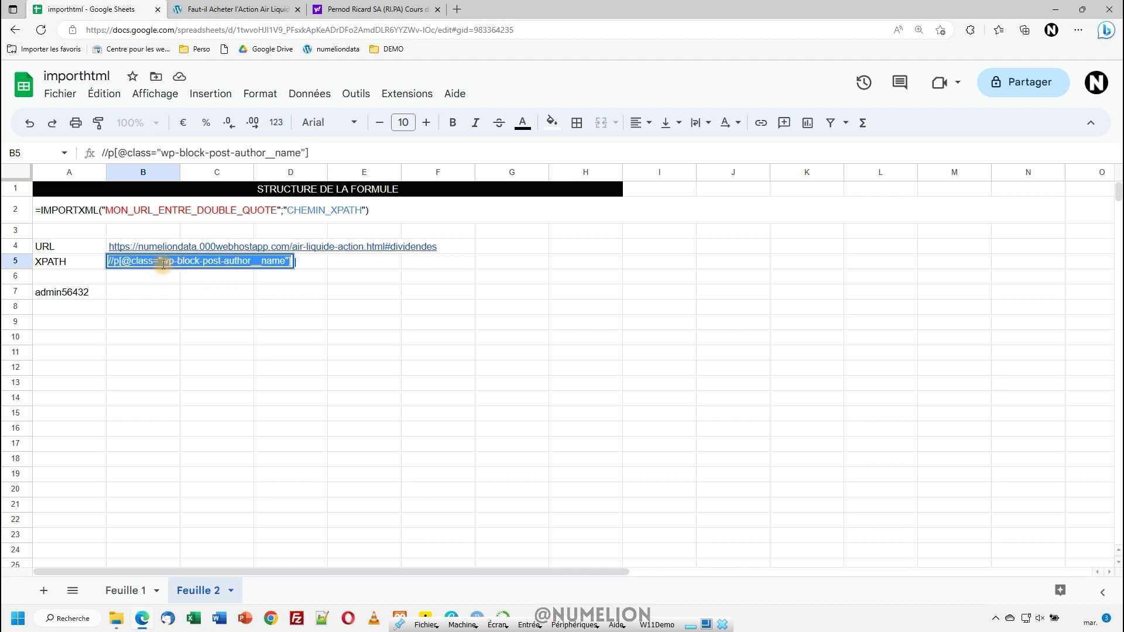
{"action": "key", "text": "ctrl+v"}
{"action": "key", "text": "Return"}
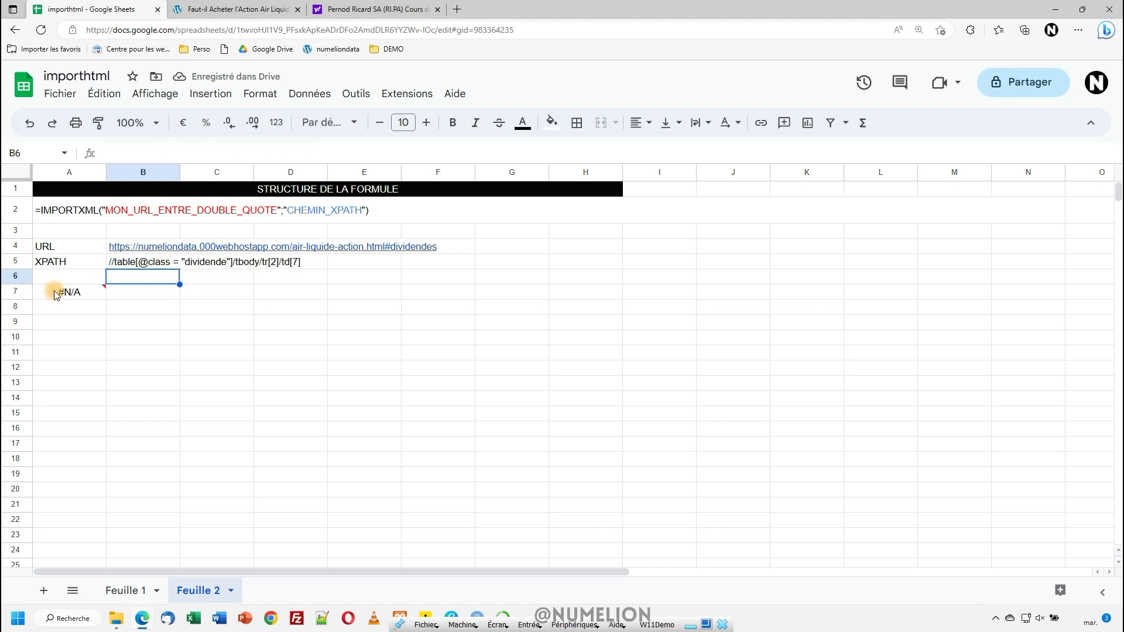
Step: Reload the Air Liquide page and inspect the 2017 header cell of its dividend table to check the table tag
{"action": "left_click", "coordinate": [216, 10]}
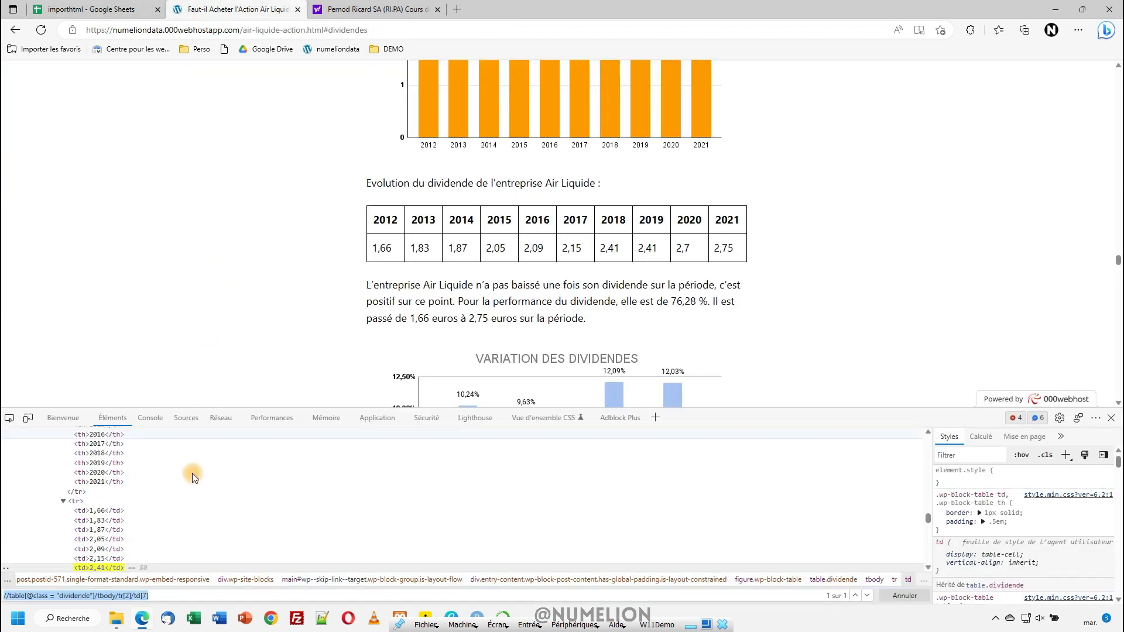
{"action": "scroll", "coordinate": [220, 536], "scroll_direction": "up", "scroll_amount": 2}
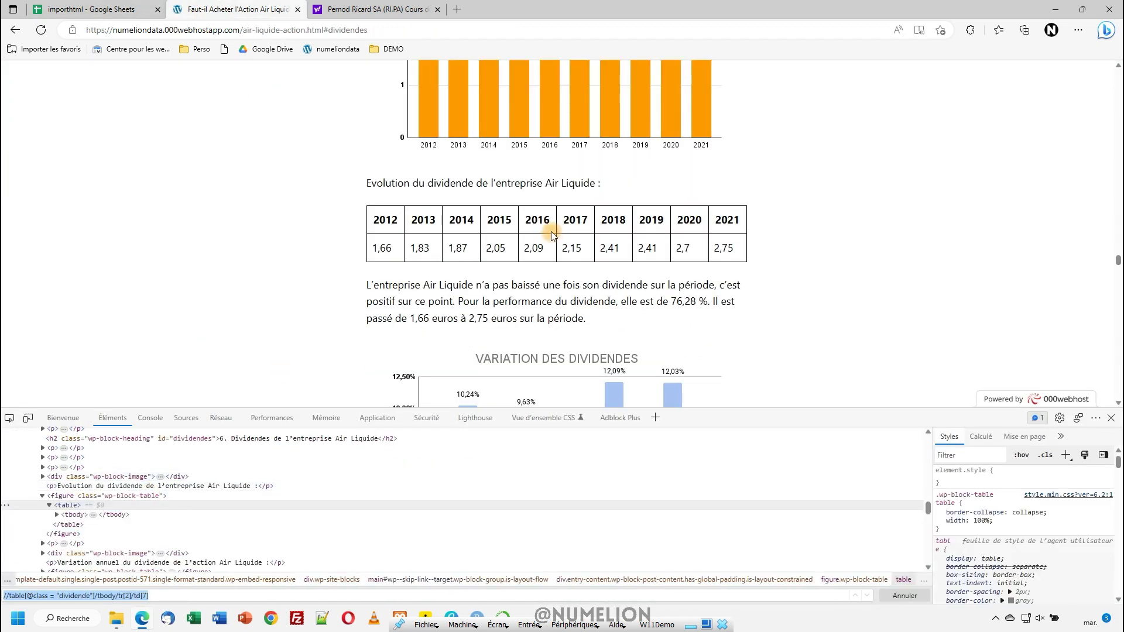
{"action": "left_click", "coordinate": [9, 418]}
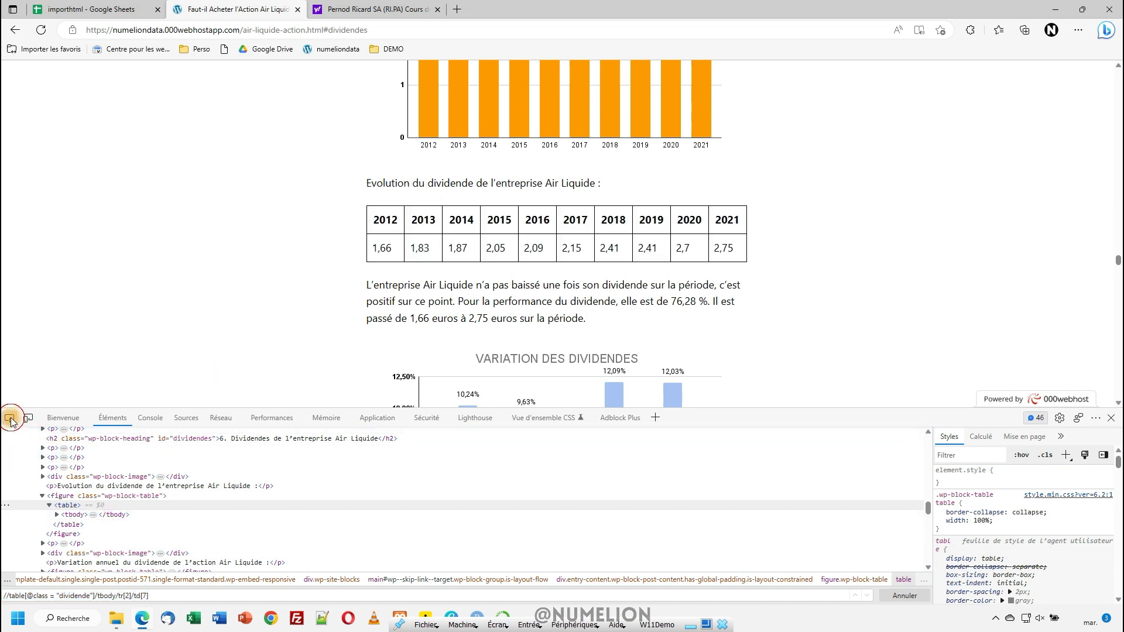
{"action": "left_click", "coordinate": [567, 215]}
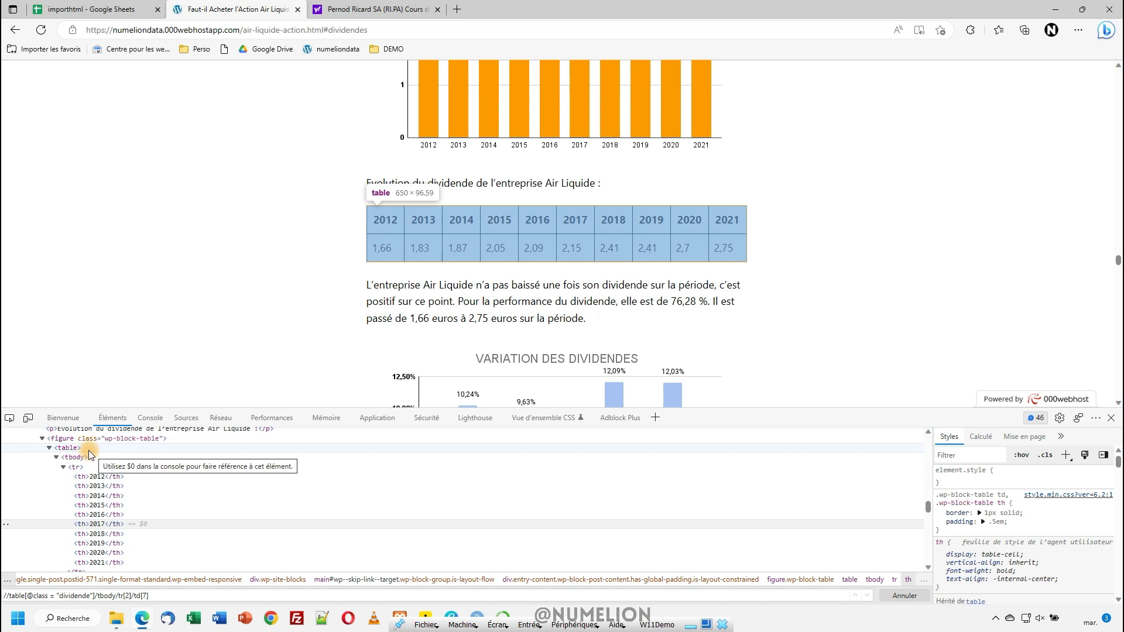
Step: Remove the class condition from the XPath in cell B5 so it reads //table/tbody/tr[2]/td[7]
{"action": "left_click", "coordinate": [108, 9]}
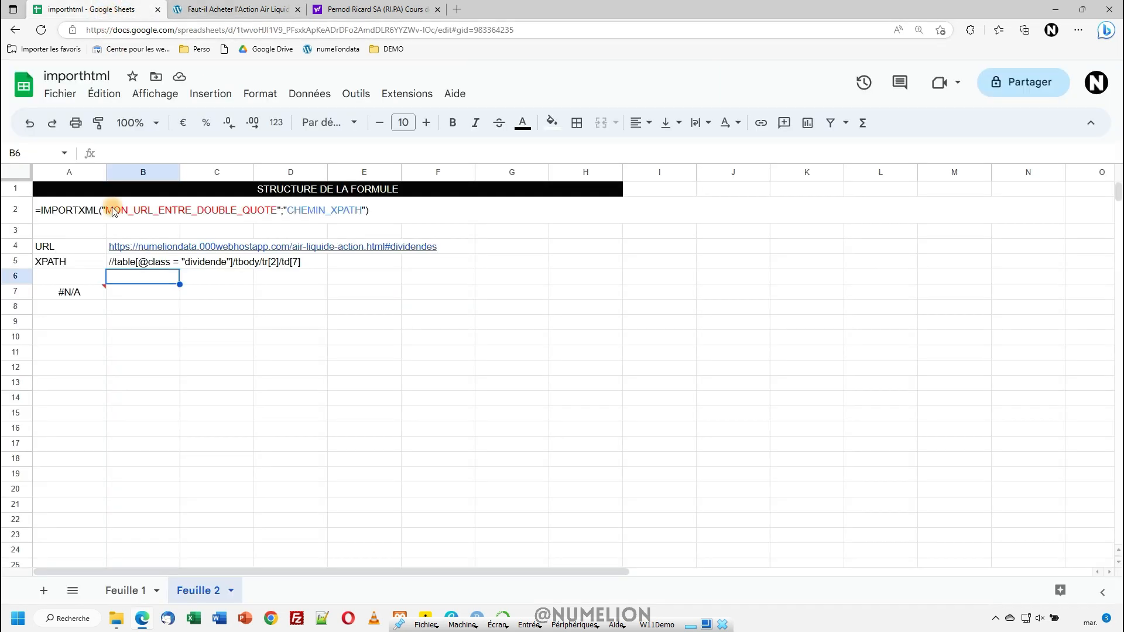
{"action": "double_click", "coordinate": [131, 261]}
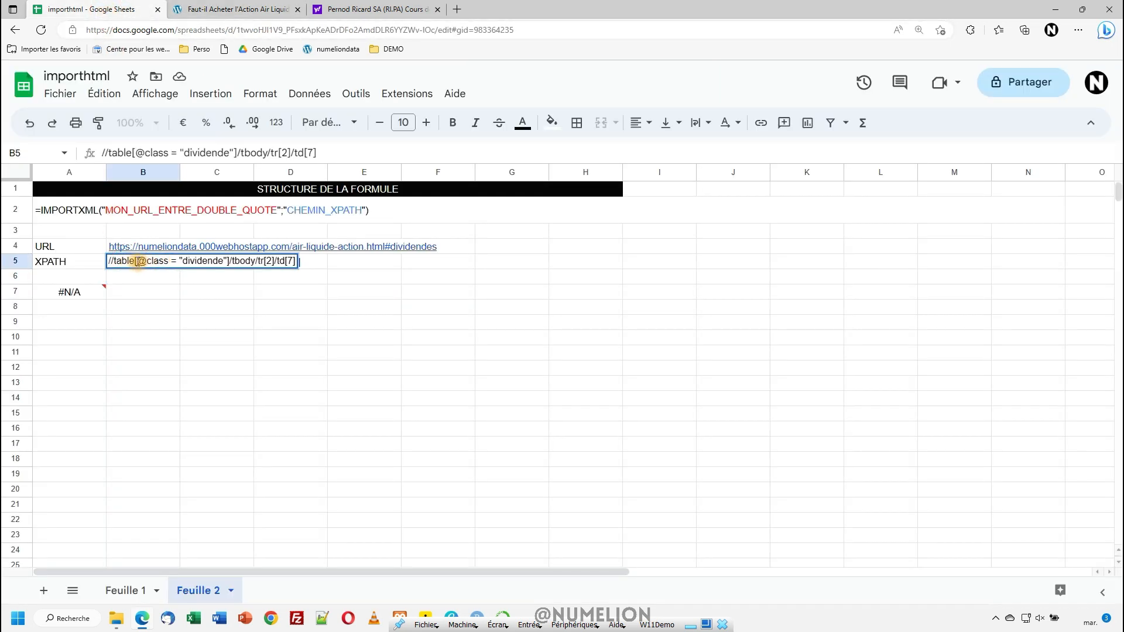
{"action": "left_click_drag", "start_coordinate": [134, 261], "coordinate": [227, 261]}
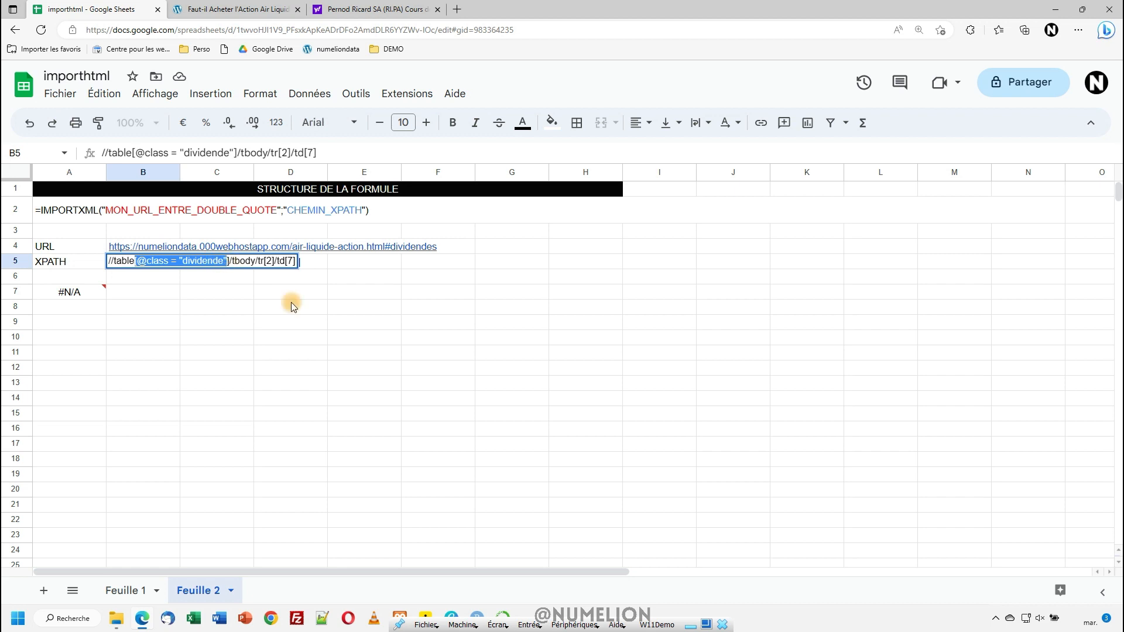
{"action": "key", "text": "BackSpace"}
{"action": "key", "text": "Delete"}
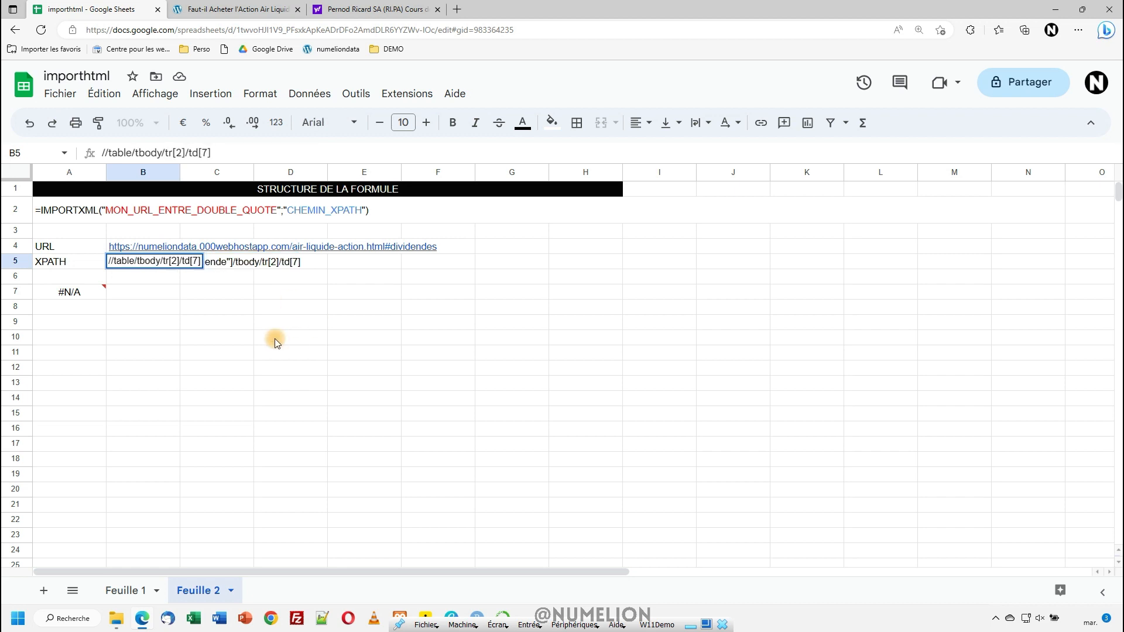
{"action": "key", "text": "Return"}
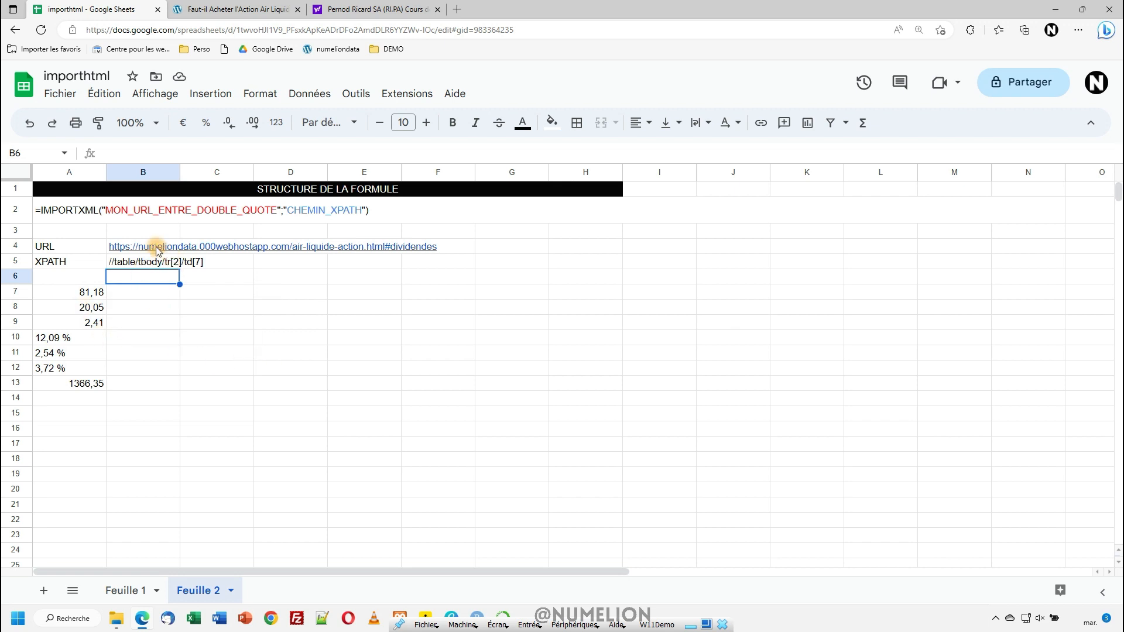
Step: Review the values imported into A7:A13 against the XPath in B5, paying attention to cell A9
{"action": "mouse_move", "coordinate": [127, 256]}
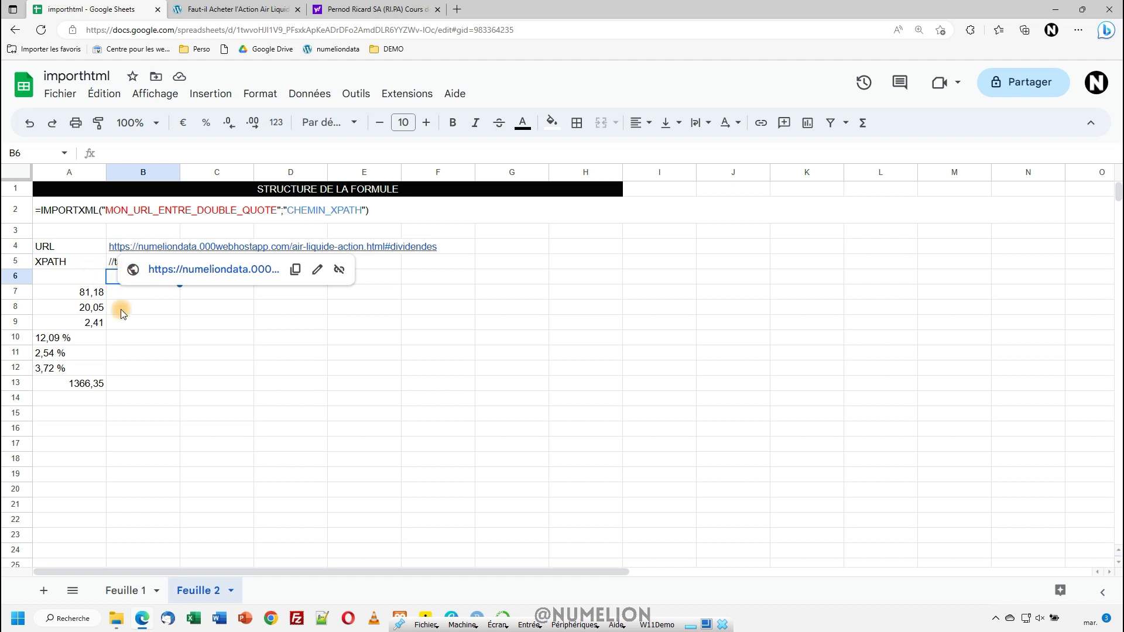
{"action": "left_click", "coordinate": [94, 338]}
{"action": "left_click", "coordinate": [159, 267]}
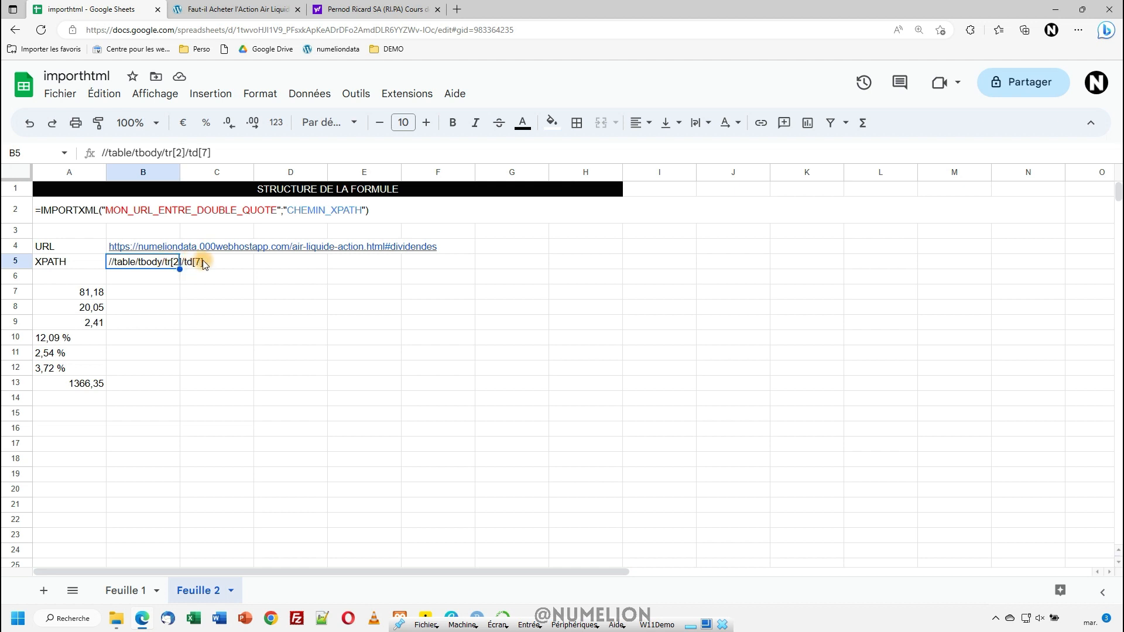
{"action": "left_click", "coordinate": [77, 312]}
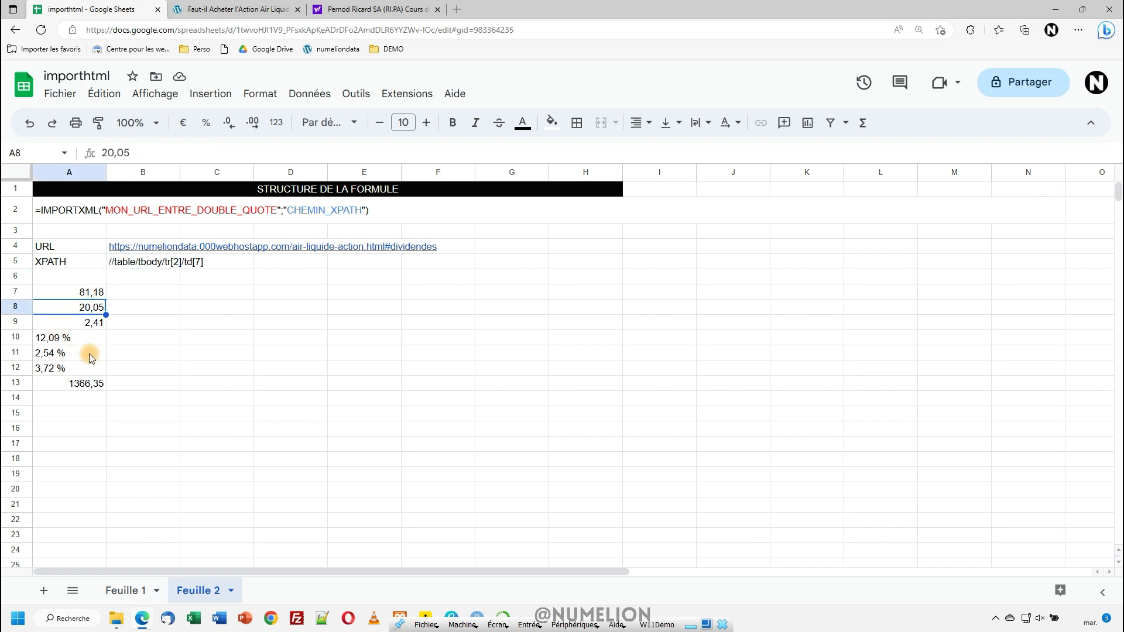
{"action": "left_click", "coordinate": [82, 322]}
{"action": "double_click", "coordinate": [69, 323]}
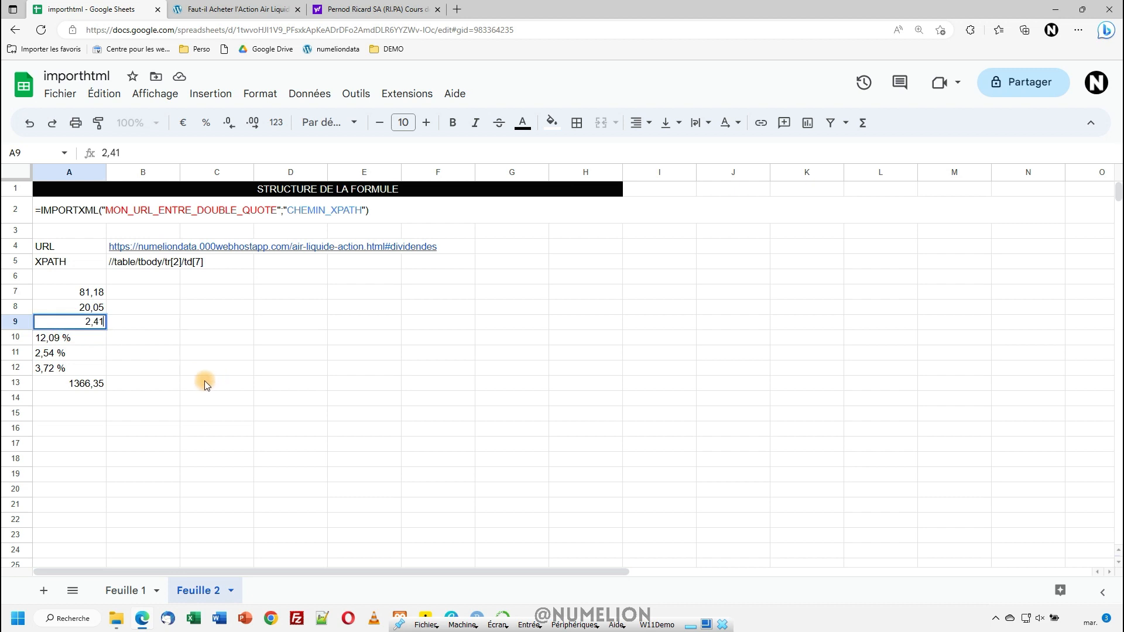
{"action": "left_click_drag", "start_coordinate": [94, 293], "coordinate": [97, 385]}
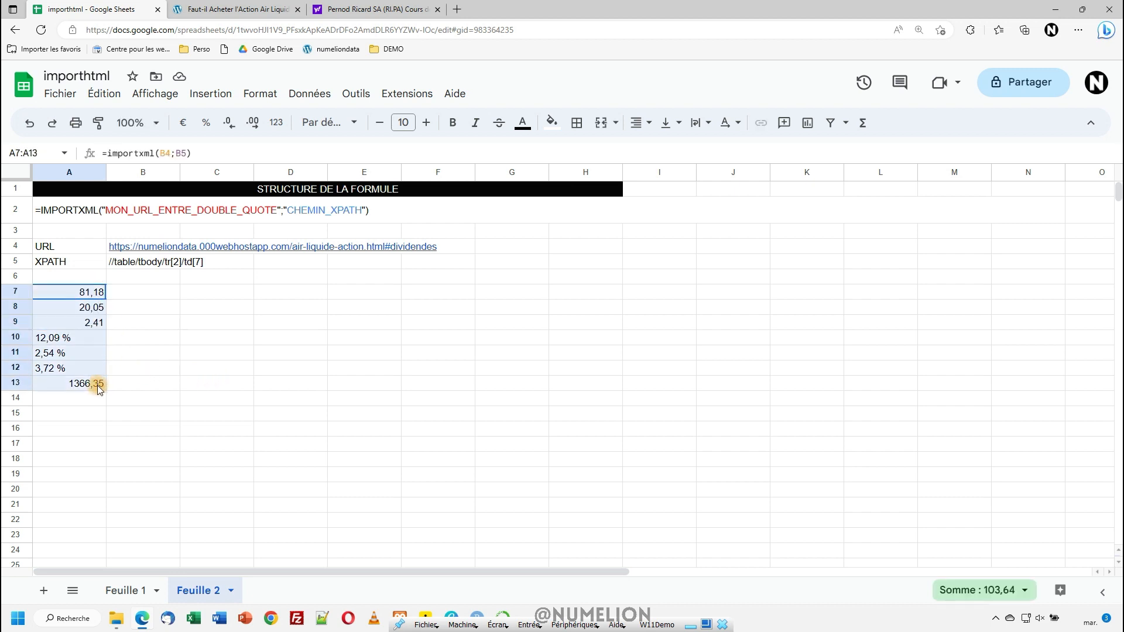
{"action": "left_click", "coordinate": [85, 323]}
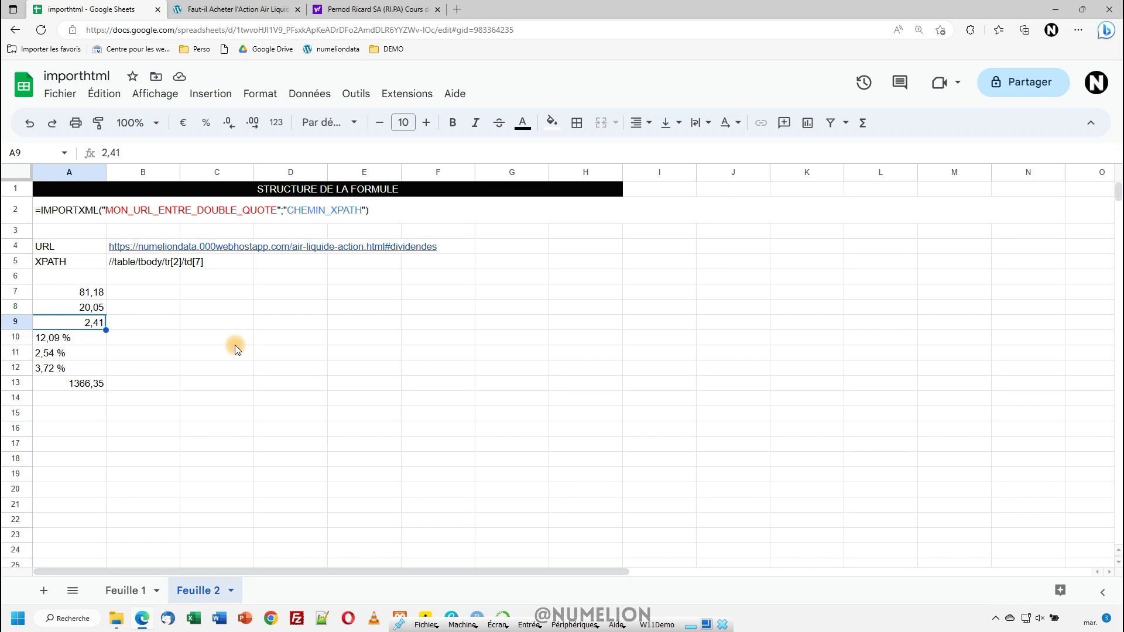
Step: Expand the dividend table's second row in the Air Liquide page code and select its seventh cell
{"action": "key", "text": "ctrl+Tab"}
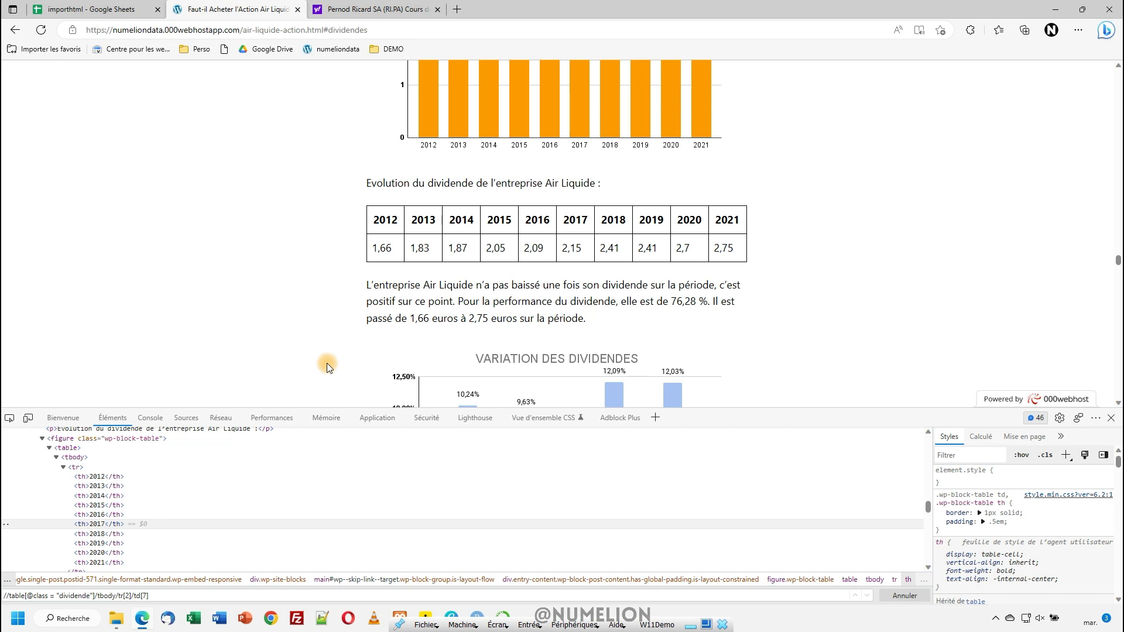
{"action": "scroll", "coordinate": [152, 530], "scroll_direction": "down", "scroll_amount": 2}
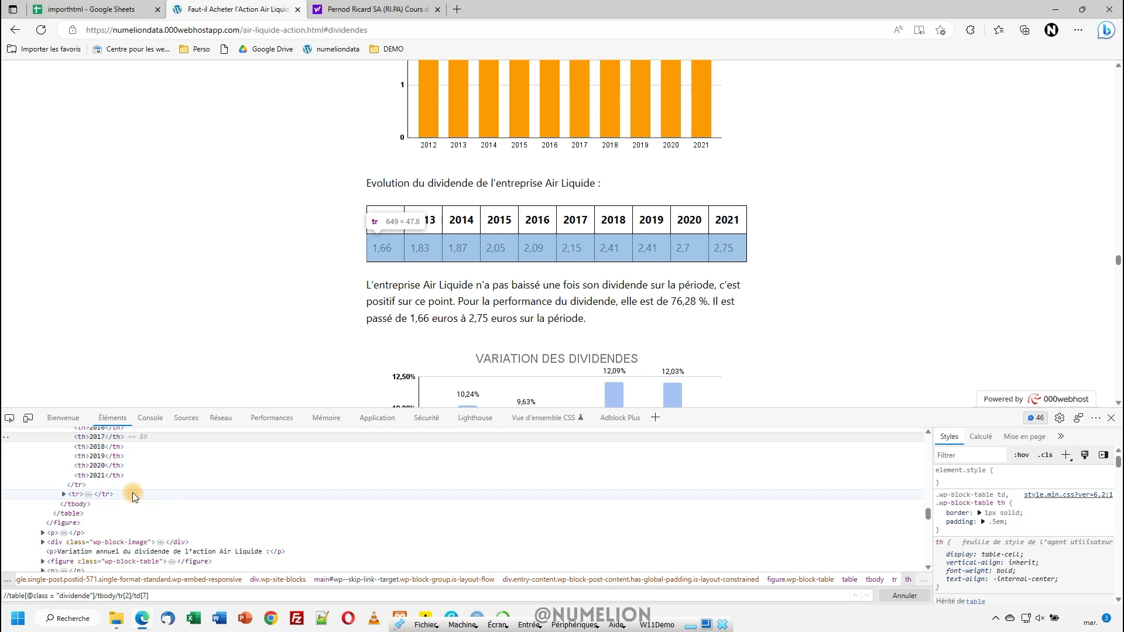
{"action": "left_click", "coordinate": [65, 494]}
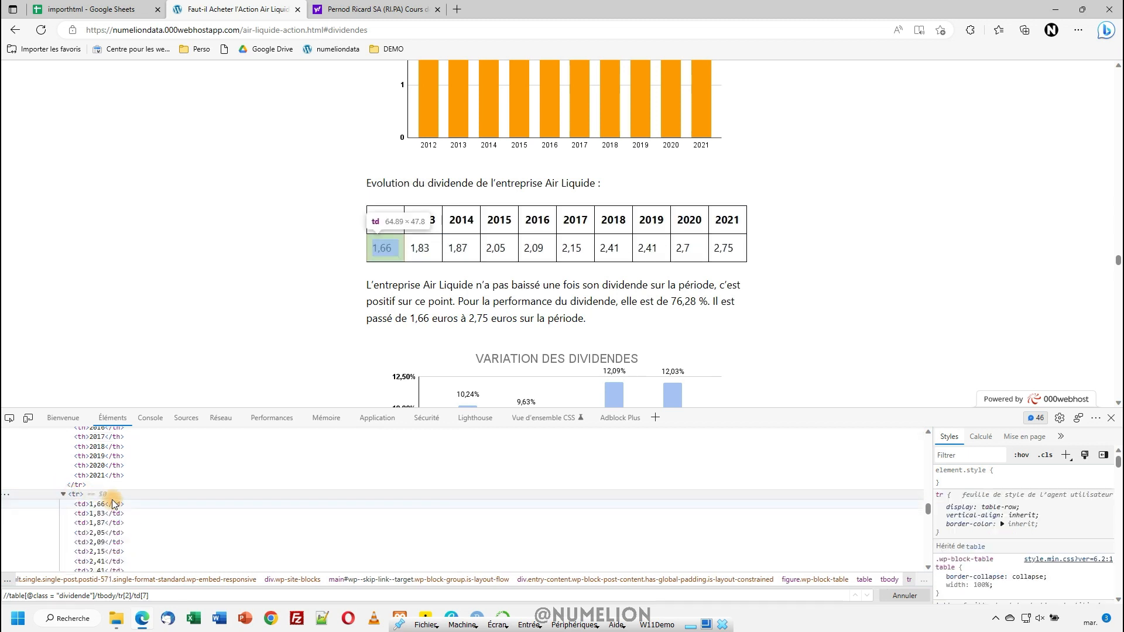
{"action": "scroll", "coordinate": [113, 502], "scroll_direction": "down", "scroll_amount": 1}
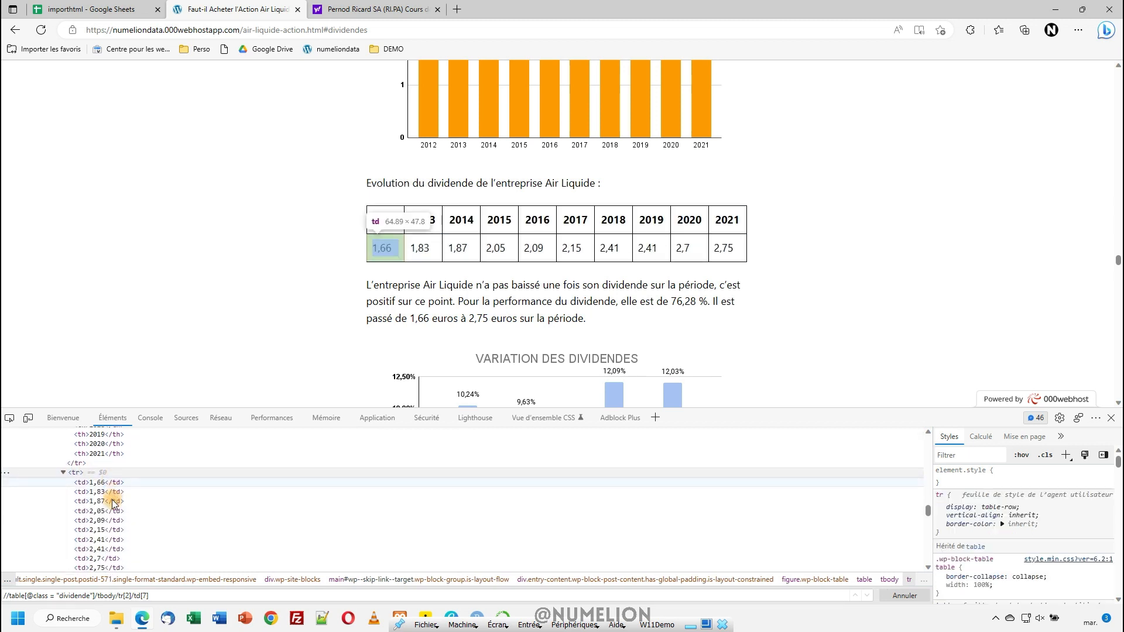
{"action": "left_click", "coordinate": [114, 540]}
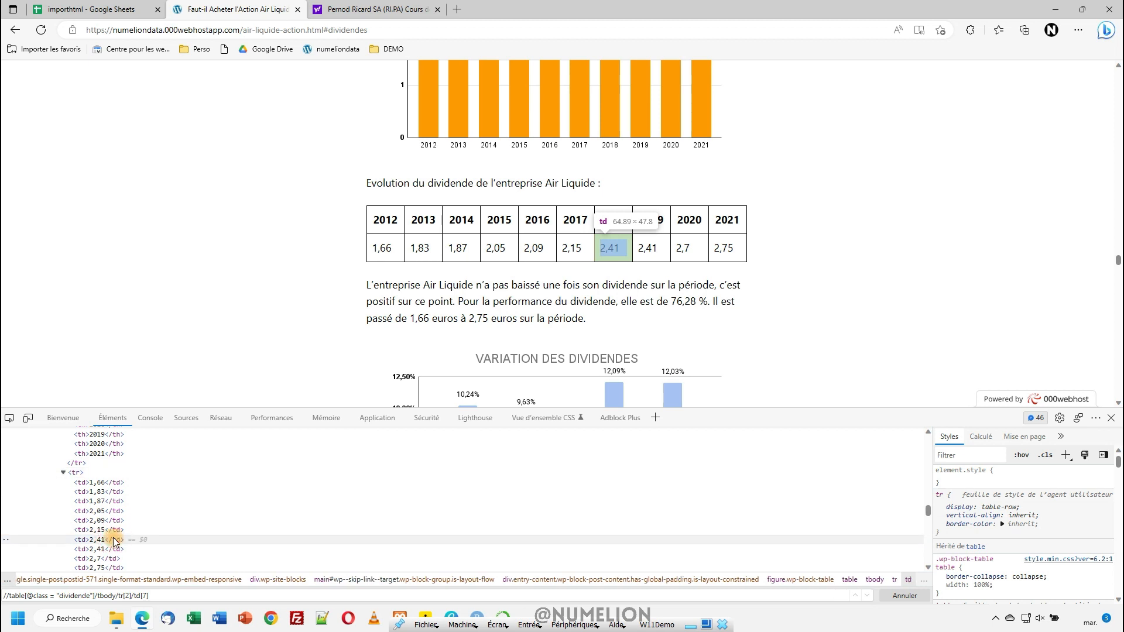
Step: Inspect the 2018 dividend cell in the page's table and copy its full XPath from the page code
{"action": "double_click", "coordinate": [601, 248]}
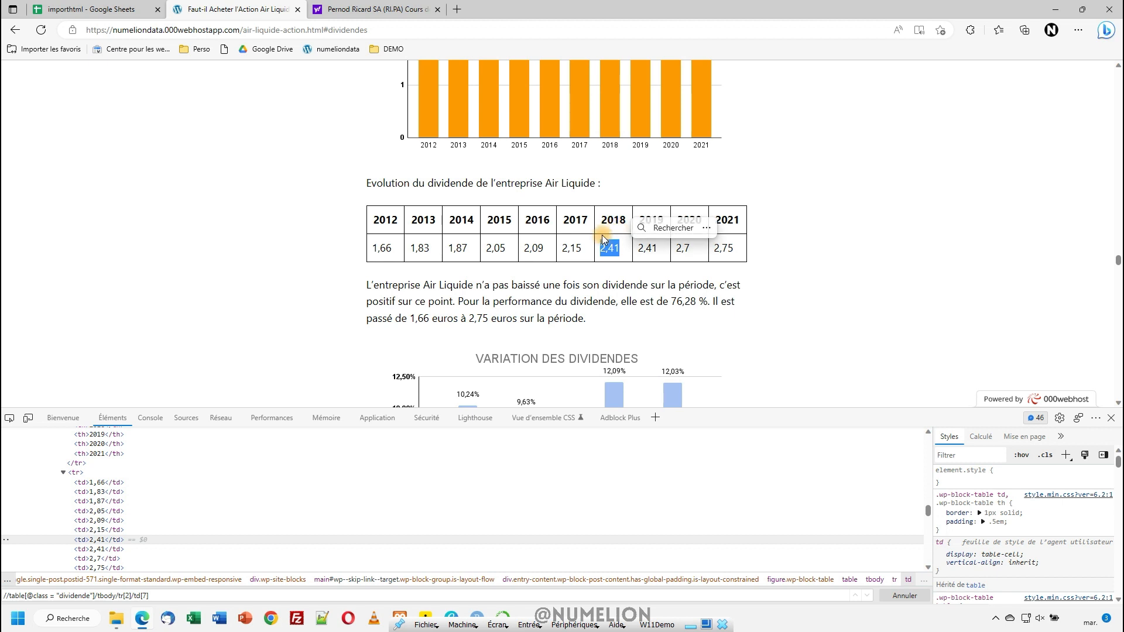
{"action": "left_click", "coordinate": [9, 418]}
{"action": "left_click", "coordinate": [600, 248]}
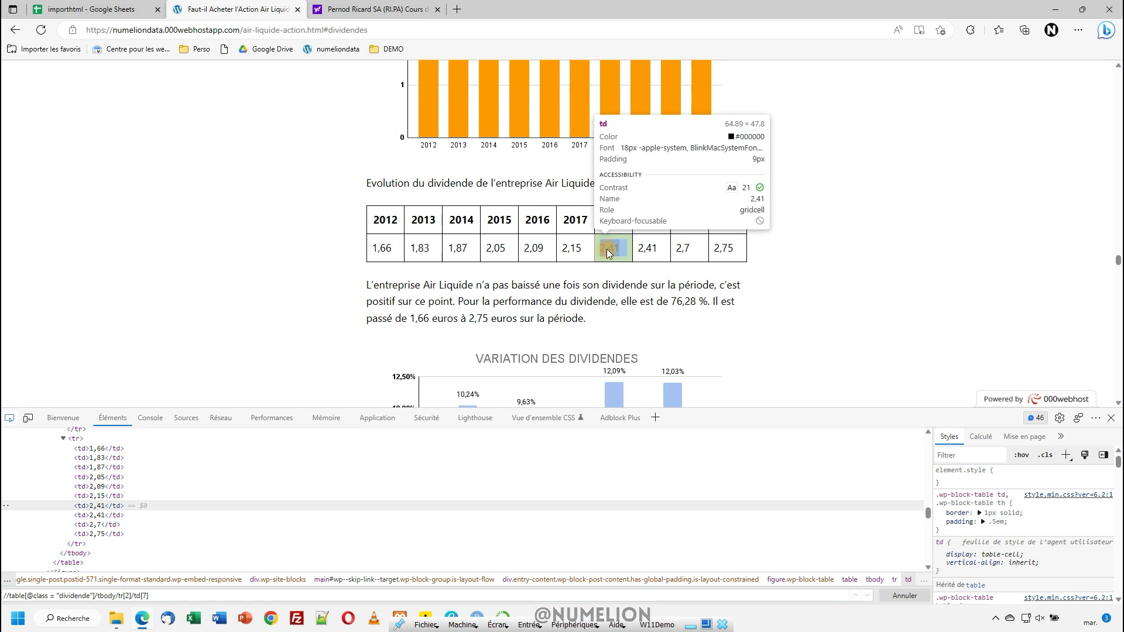
{"action": "left_click", "coordinate": [607, 248]}
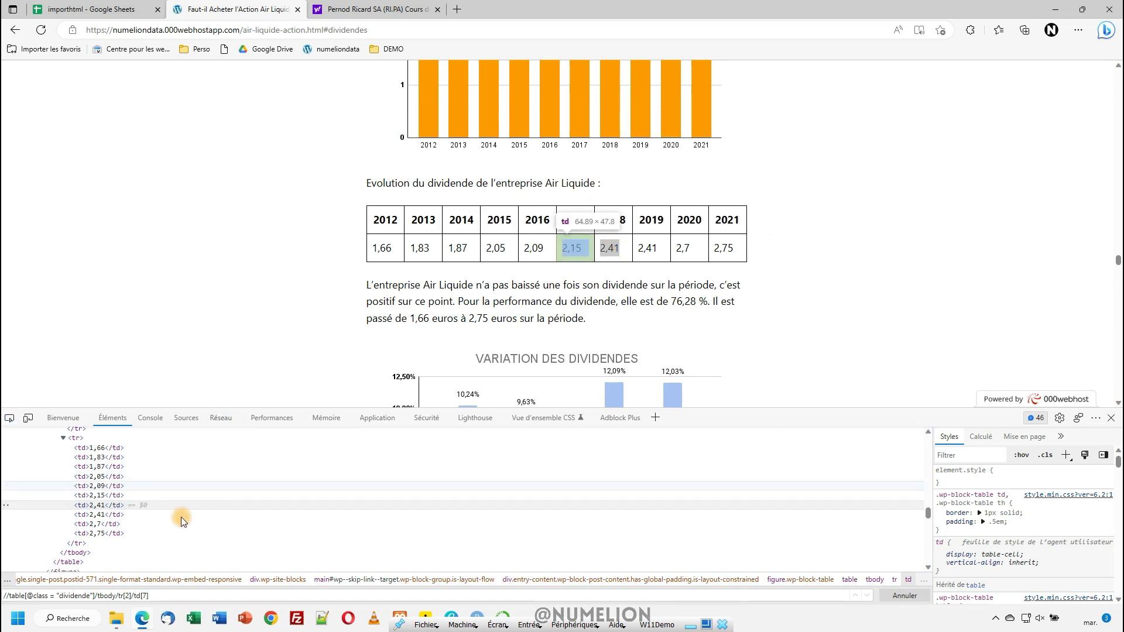
{"action": "right_click", "coordinate": [103, 504]}
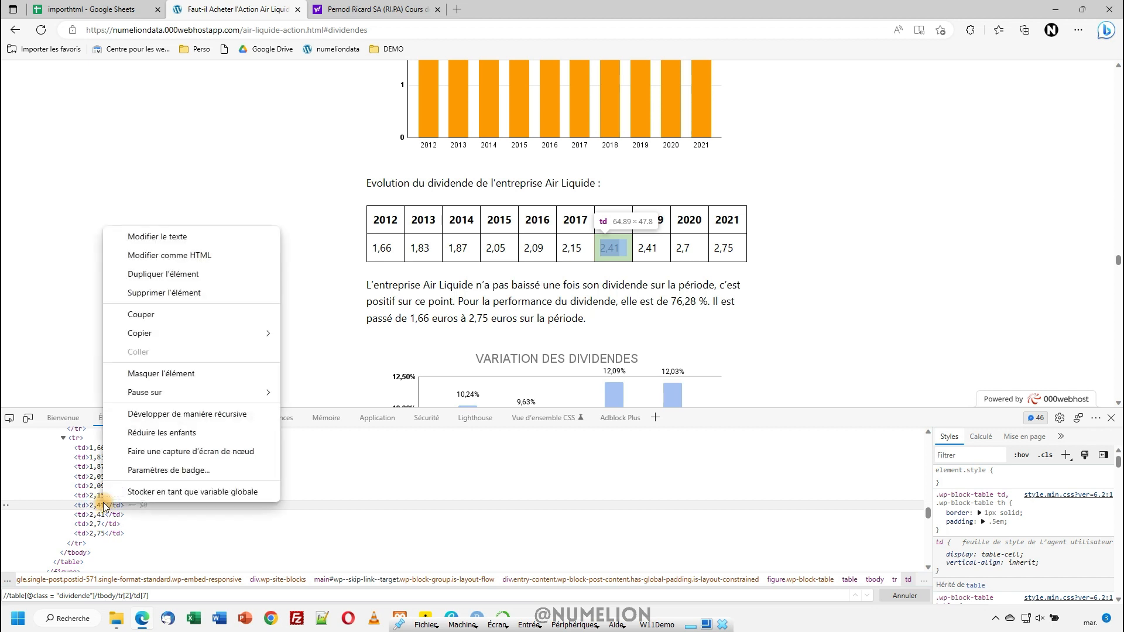
{"action": "mouse_move", "coordinate": [156, 339]}
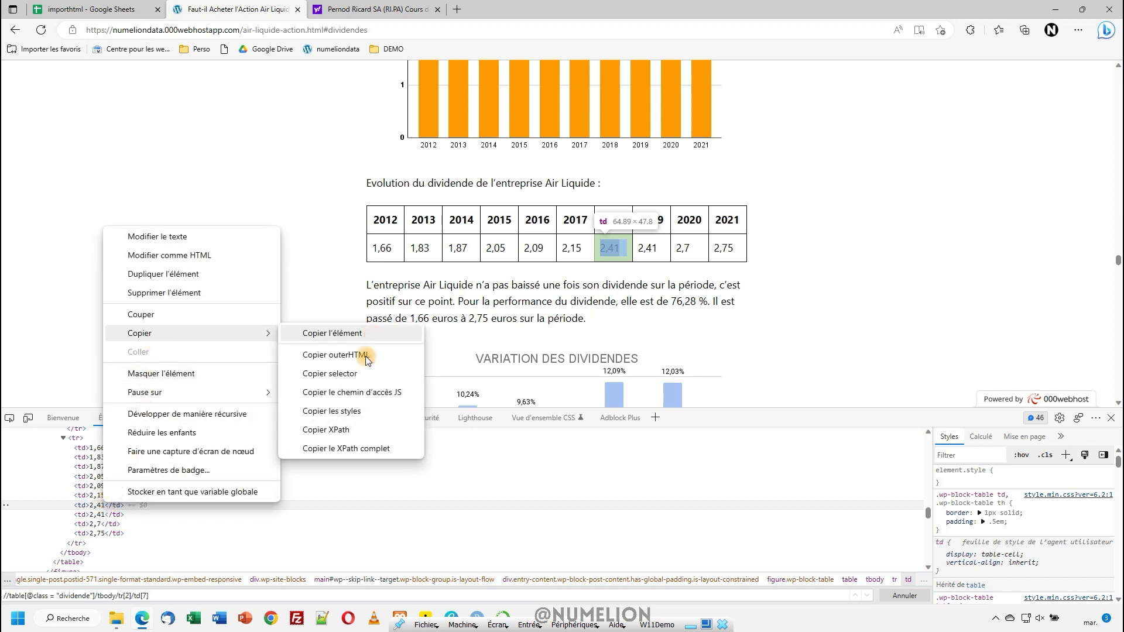
{"action": "left_click", "coordinate": [329, 451]}
Step: Replace the XPath in cell B5 with the copied /html/body/div[1]/main/div[2]/figure[8]/table/tbody/tr[2]/td[7] and select cell A7 to check the import
{"action": "left_click", "coordinate": [94, 9]}
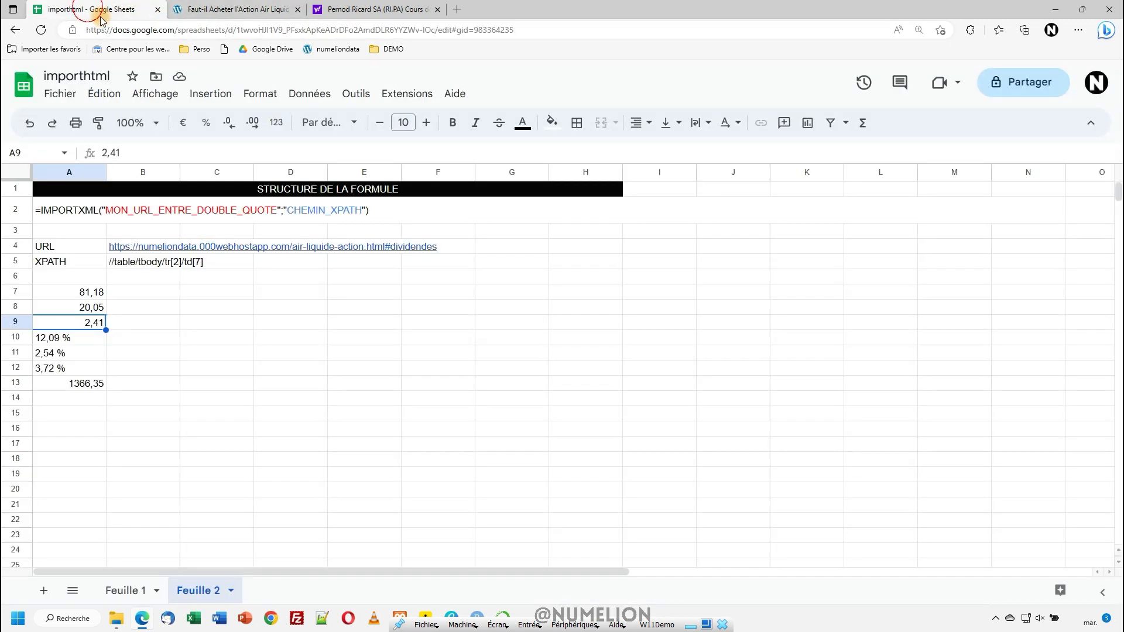
{"action": "triple_click", "coordinate": [135, 261]}
{"action": "right_click", "coordinate": [135, 263]}
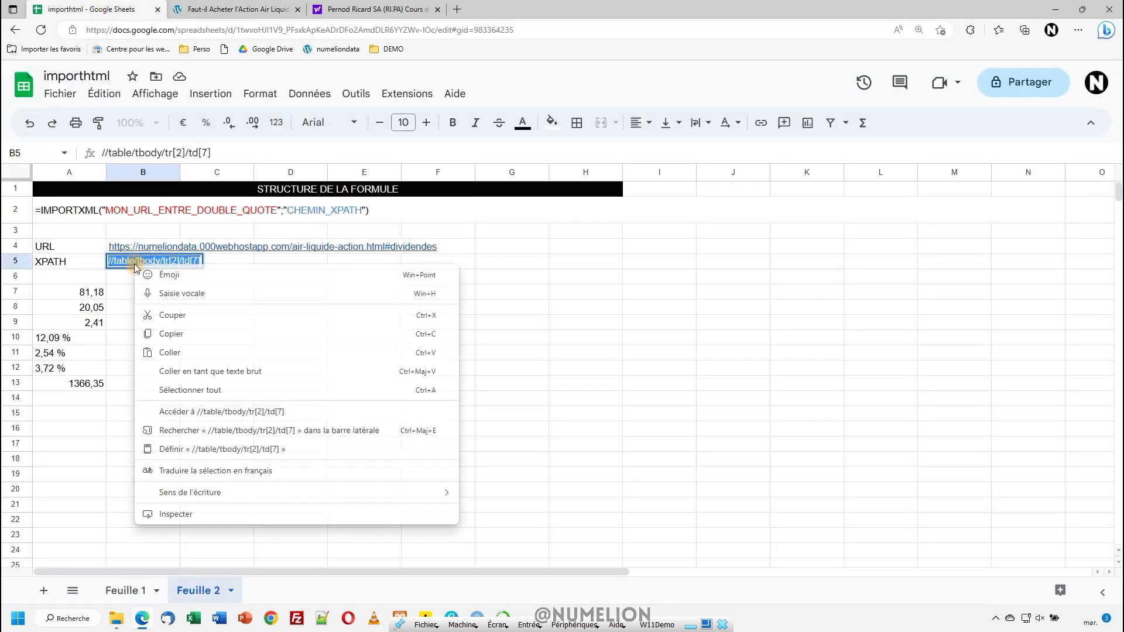
{"action": "left_click", "coordinate": [170, 353]}
{"action": "key", "text": "Return"}
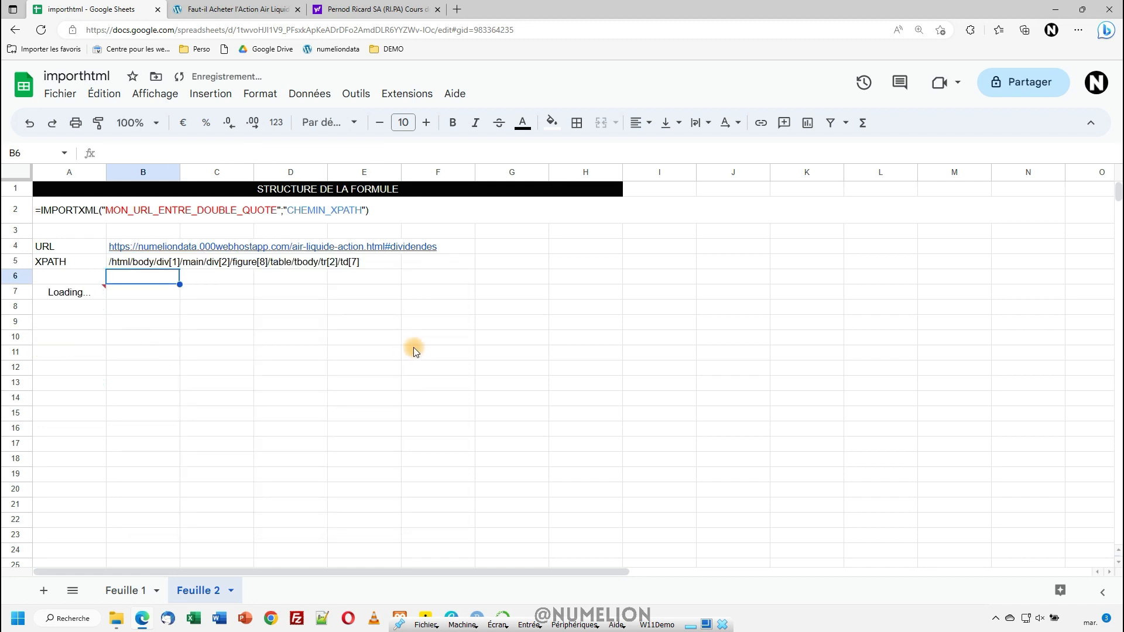
{"action": "left_click", "coordinate": [80, 294]}
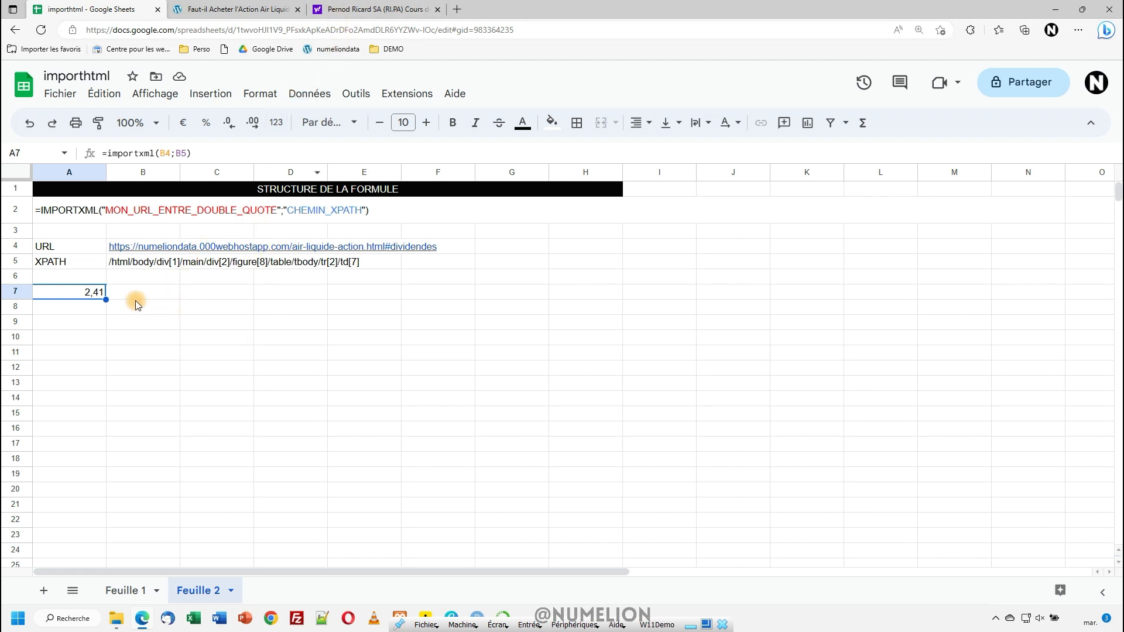
Step: Look over the summary figures on the Pernod Ricard Yahoo Finance page, and return to the spreadsheet at cell B9
{"action": "left_click", "coordinate": [371, 10]}
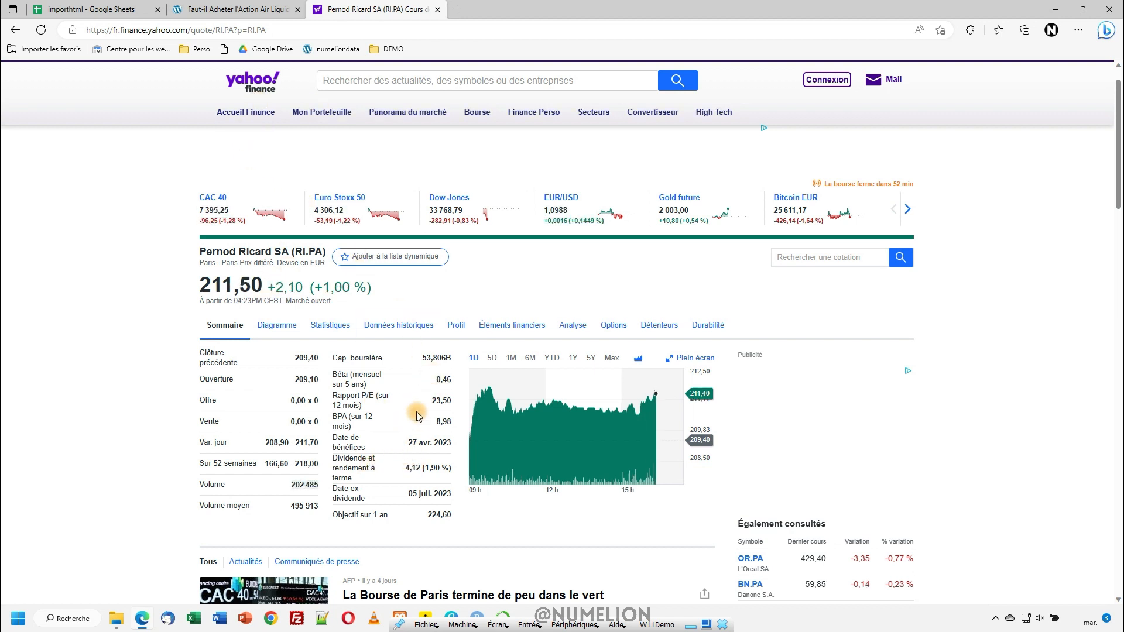
{"action": "left_click_drag", "start_coordinate": [238, 363], "coordinate": [199, 352]}
{"action": "left_click_drag", "start_coordinate": [475, 515], "coordinate": [457, 427]}
{"action": "left_click", "coordinate": [444, 421]}
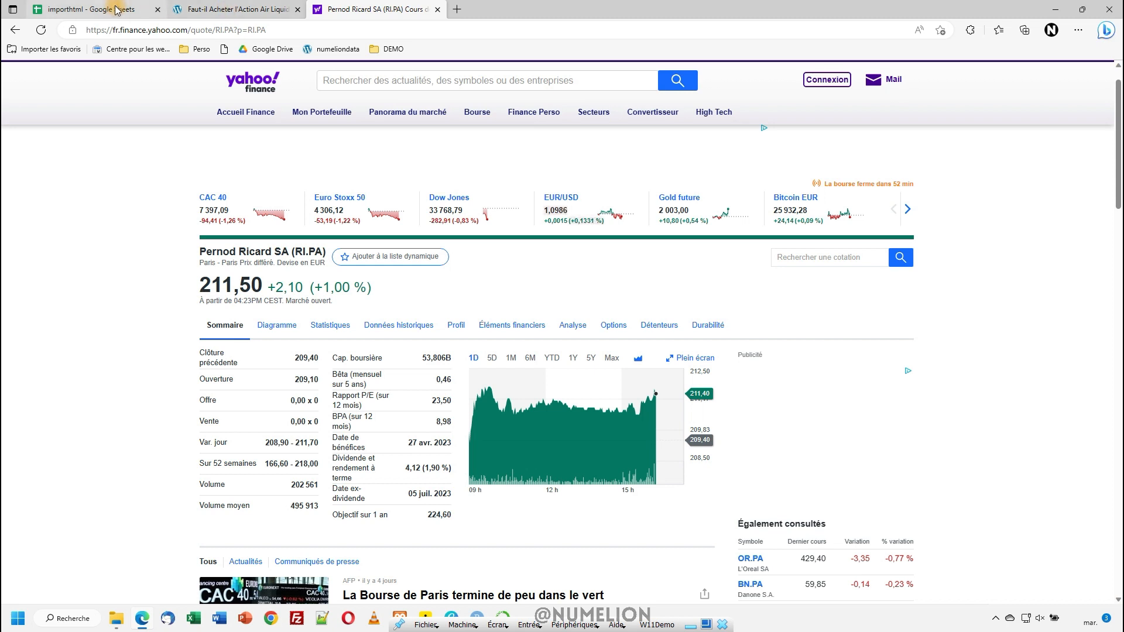
{"action": "mouse_move", "coordinate": [117, 10]}
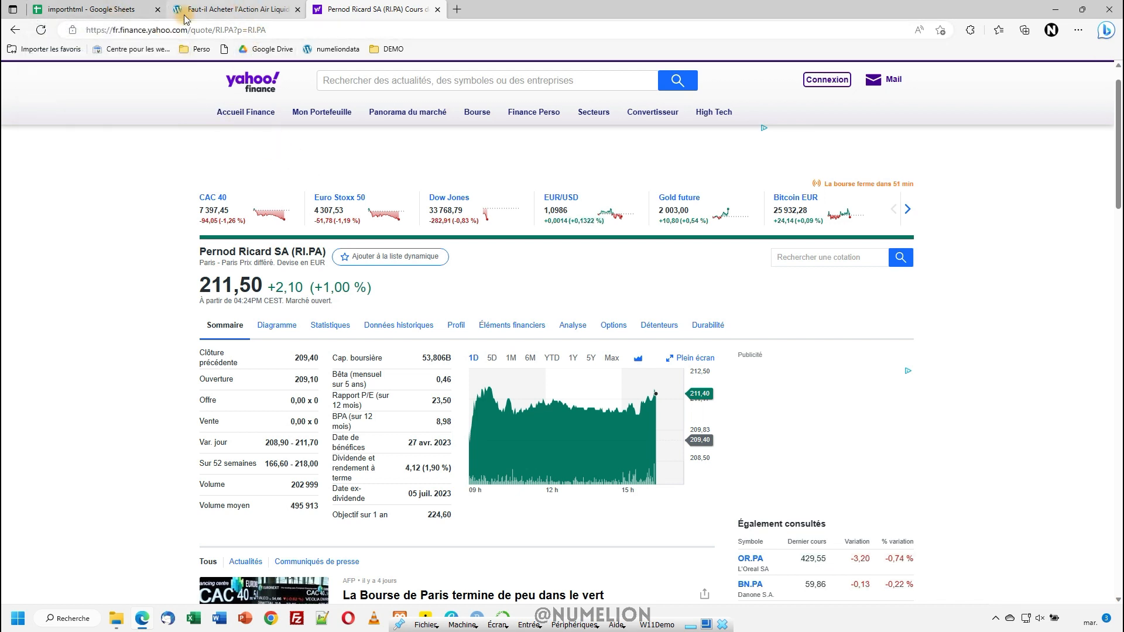
{"action": "left_click", "coordinate": [133, 13]}
{"action": "left_click", "coordinate": [132, 327]}
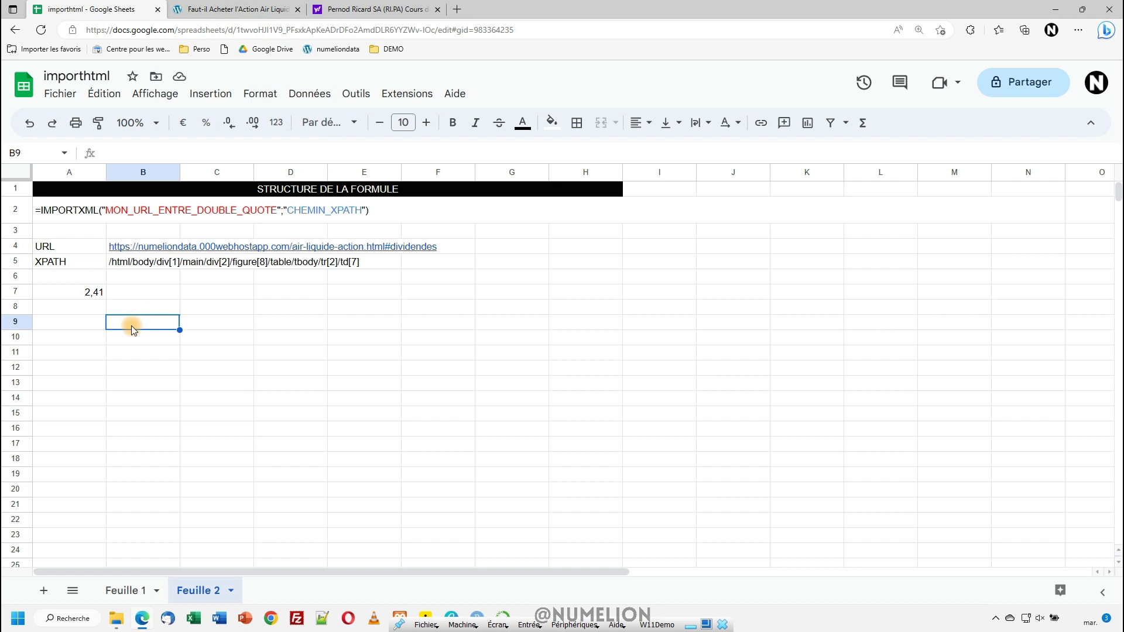